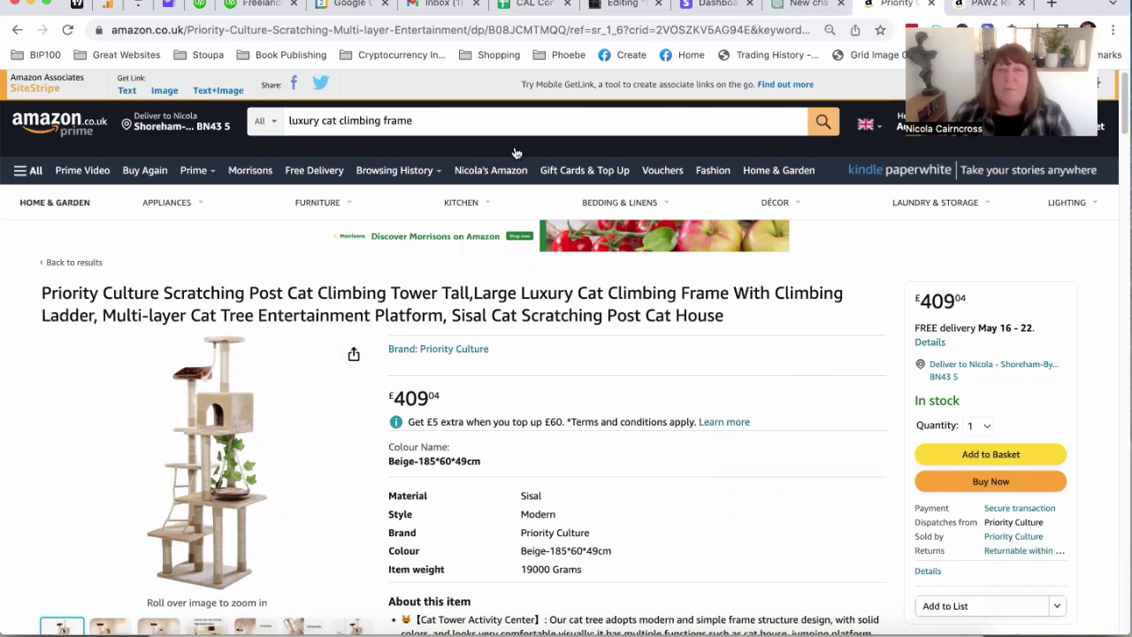
Copy the Priority Culture climbing frame listing's URL from Amazon and go back to the new ChatGPT chat
left_click(471, 29)
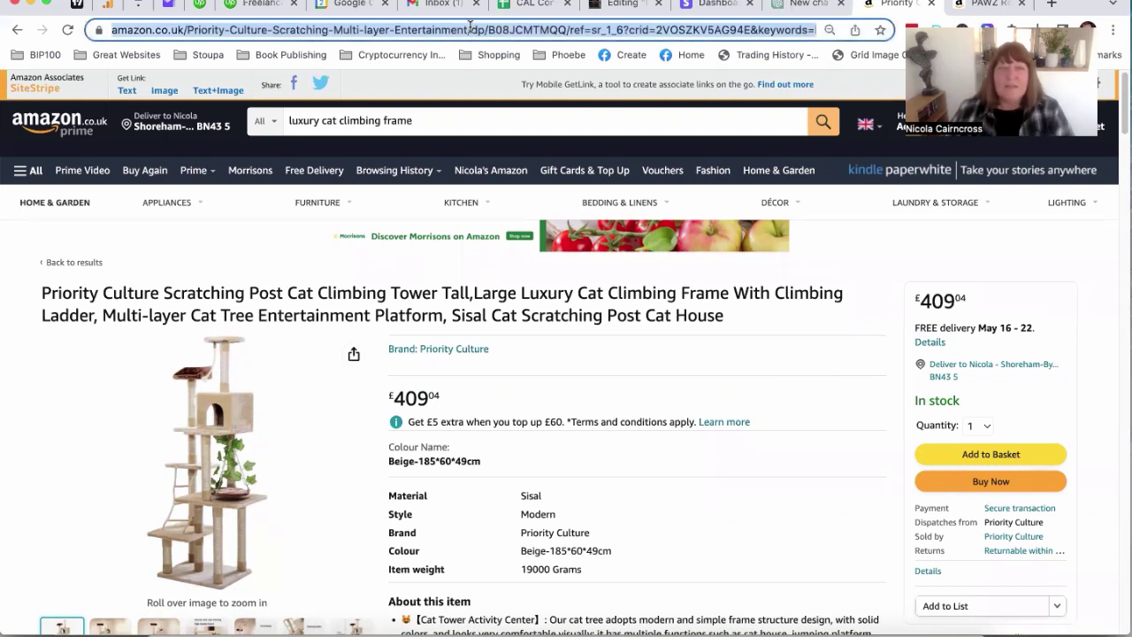
left_click(811, 6)
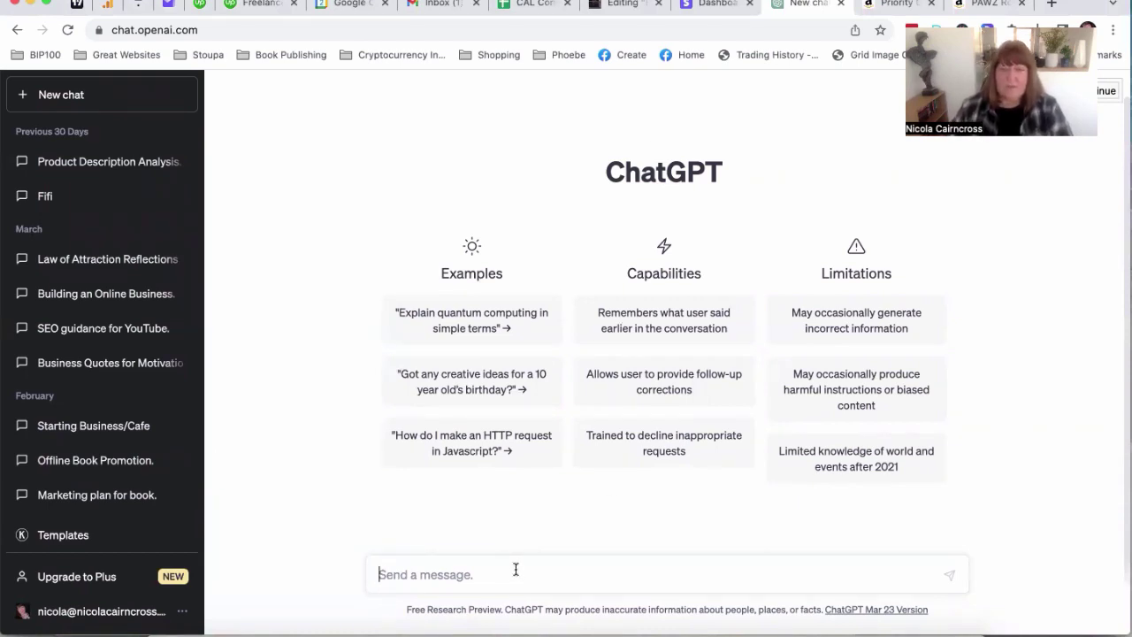
Ask ChatGPT if it can analyse an Amazon product URL's description and list its different elements
type("I'm")
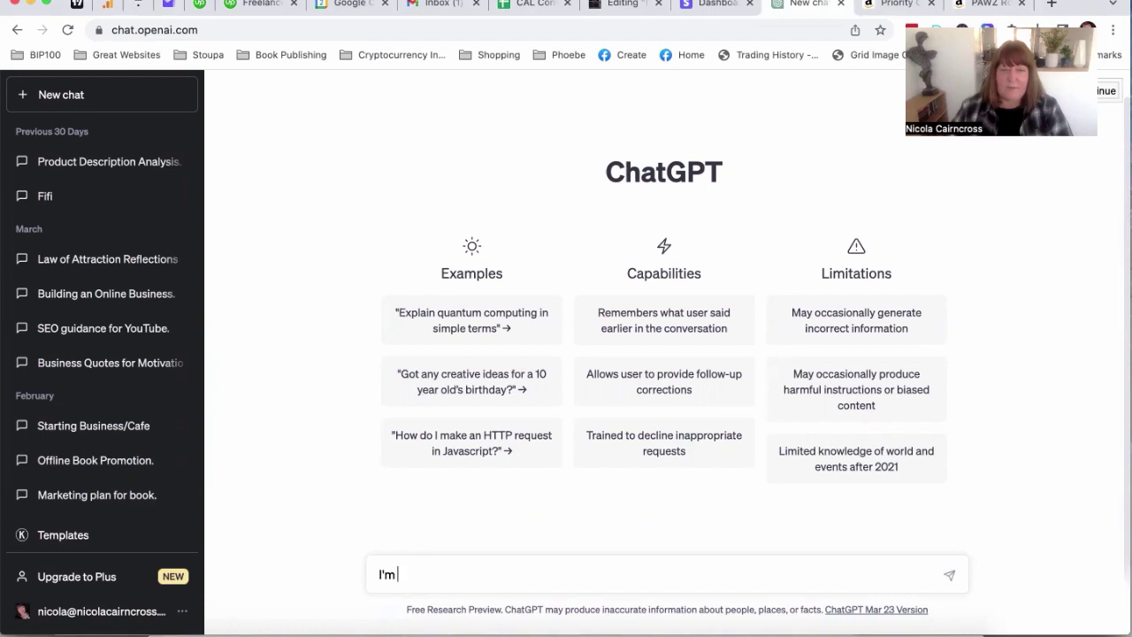
type(" going to give you")
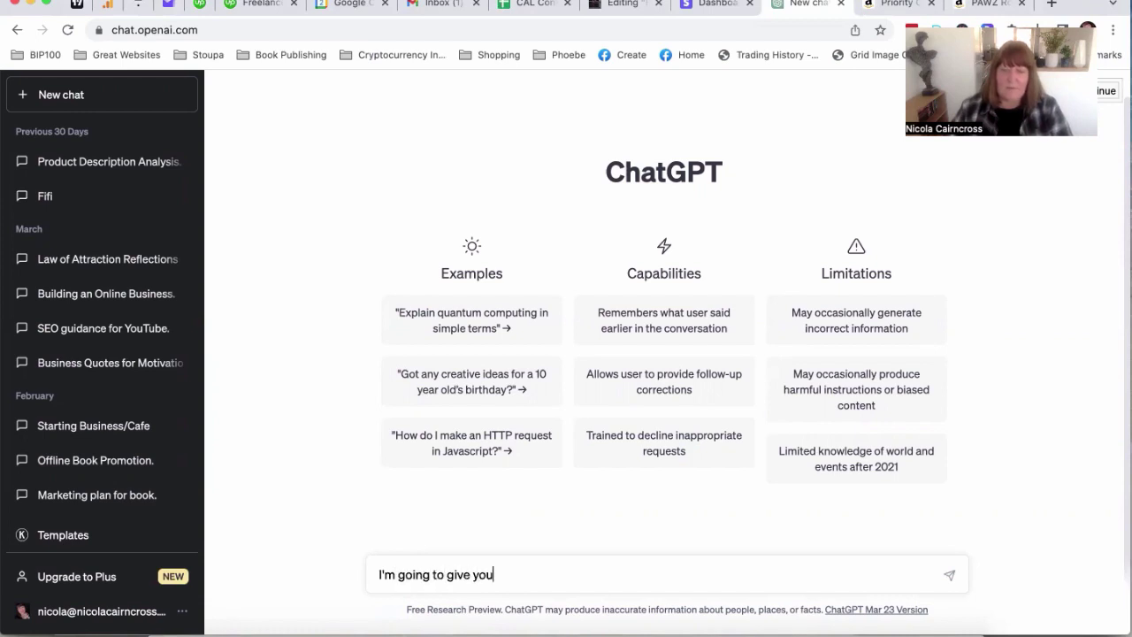
type(" an Ma")
key("BackSpace")
key("BackSpace")
type("Amazo")
key("BackSpace")
key("BackSpace")
type("azon product URL and I want you to analyse it")
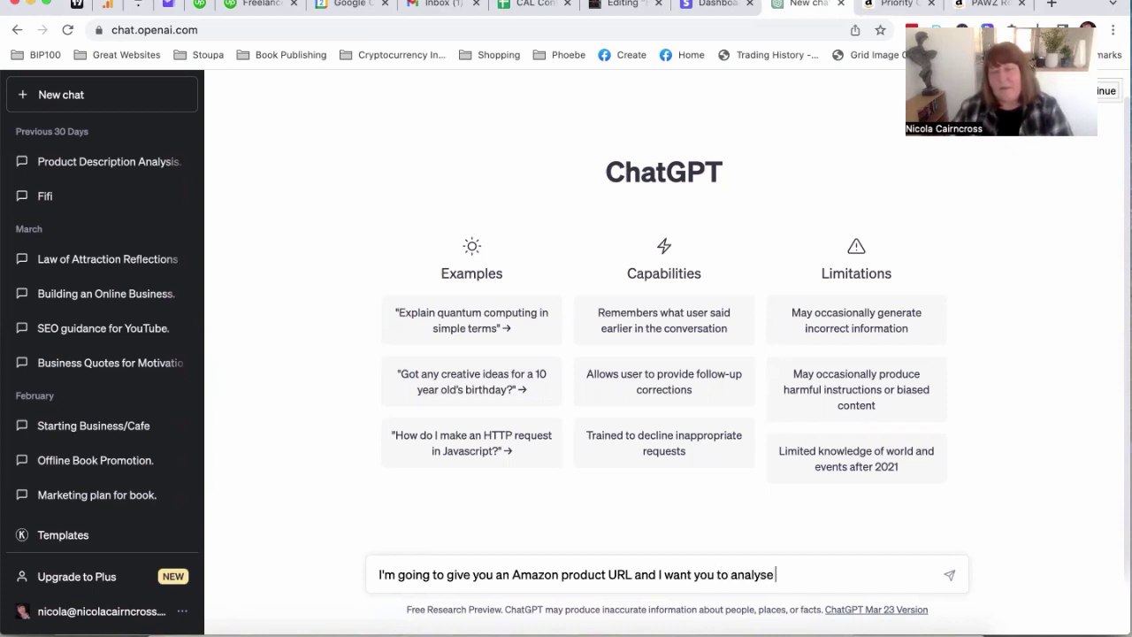
key("BackSpace")
key("BackSpace")
type("the dec")
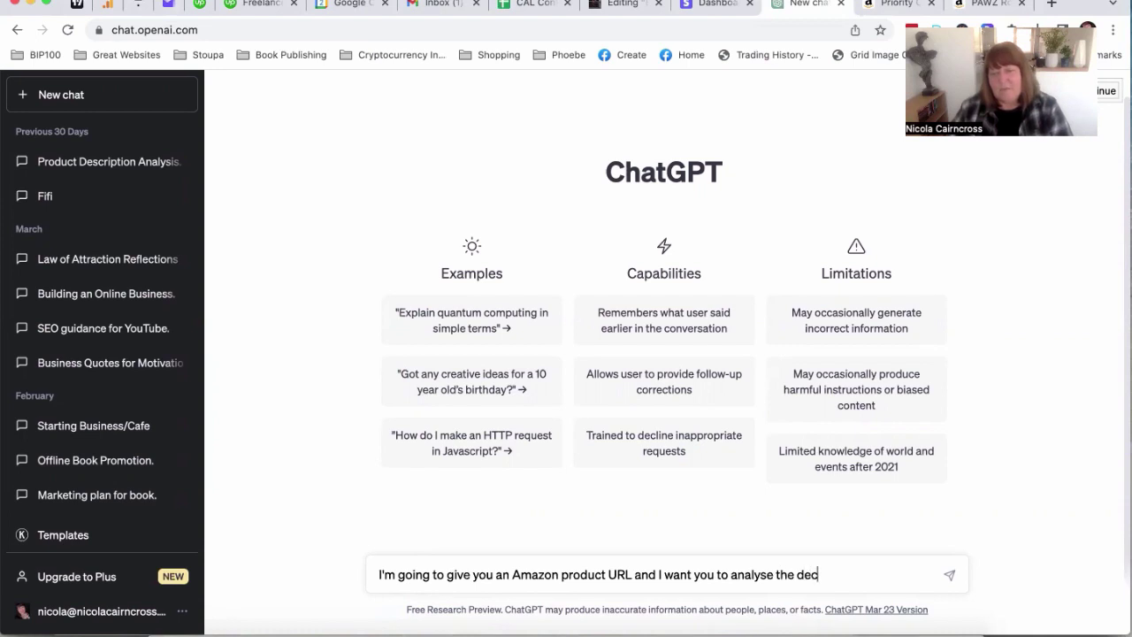
key("BackSpace")
type("scription and tell me the")
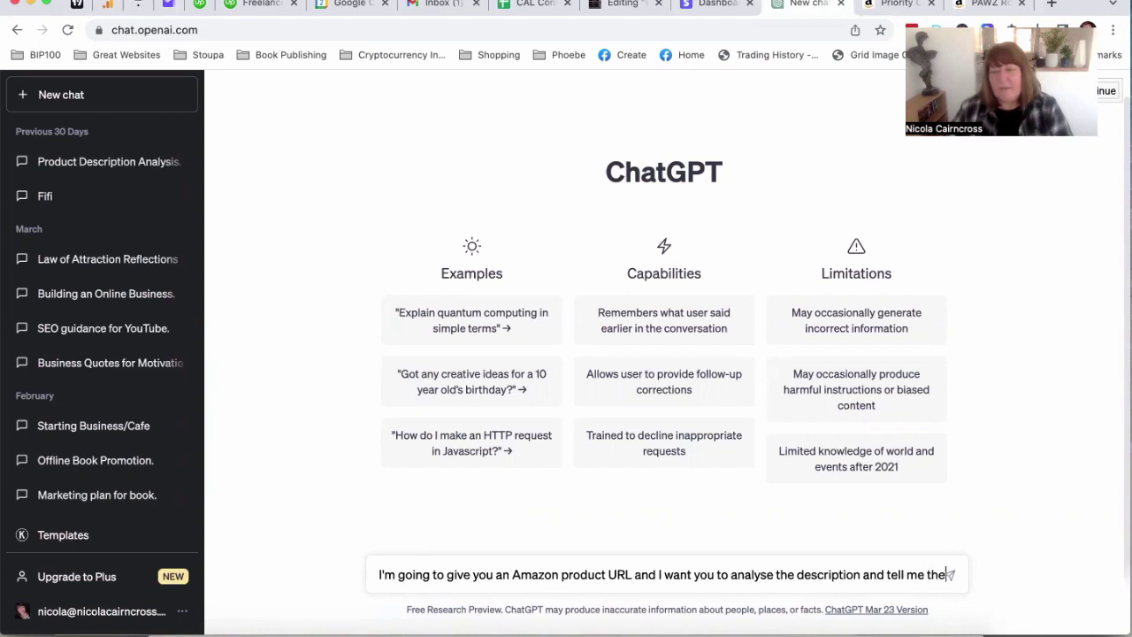
type(" differen")
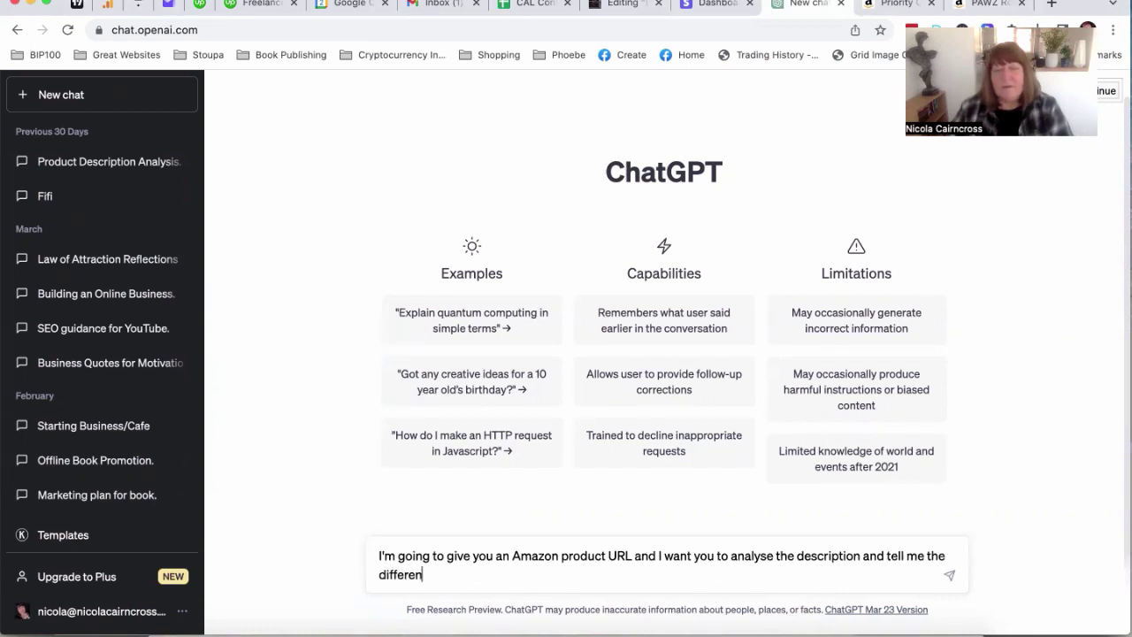
type("t elements ")
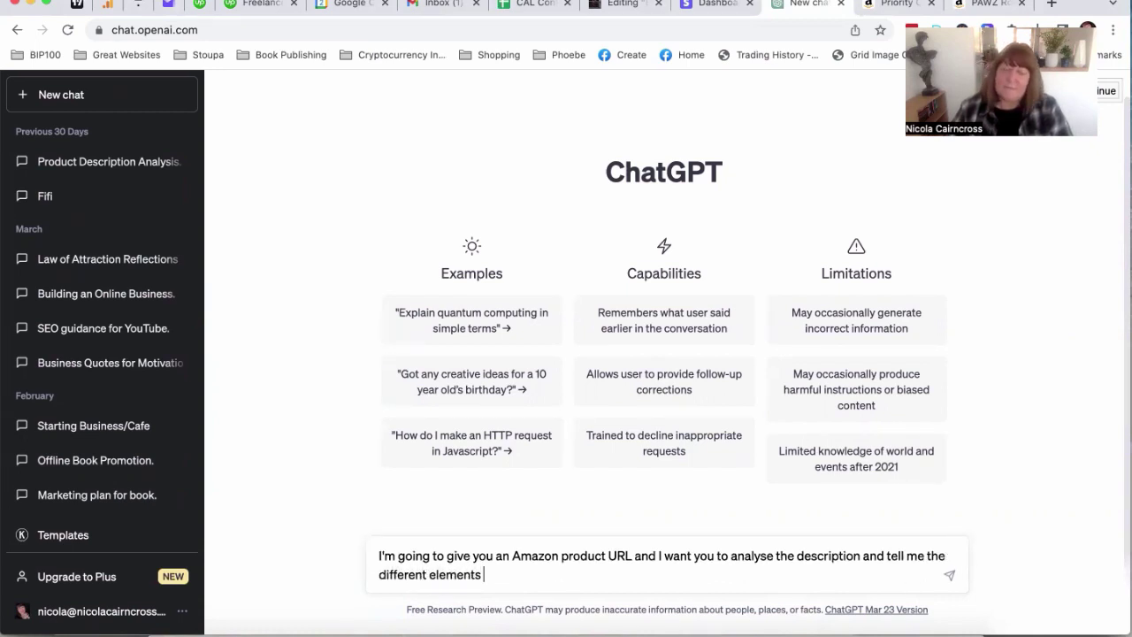
type("included - can you do that?")
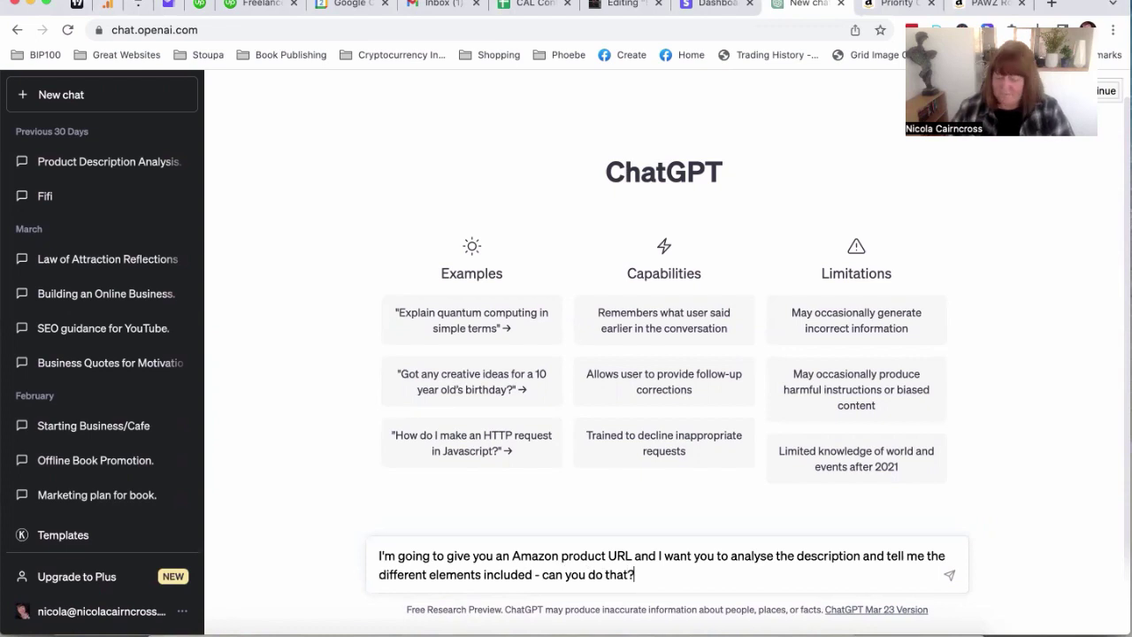
key("Return")
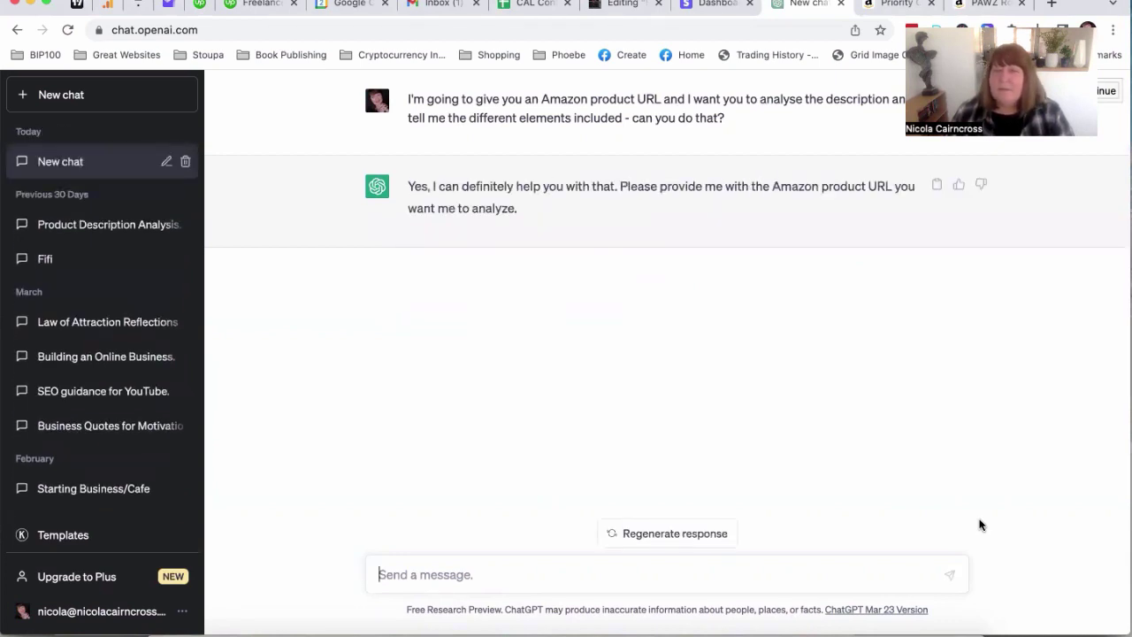
Send the Priority Culture listing URL to ChatGPT for an element-by-element analysis
left_click(701, 577)
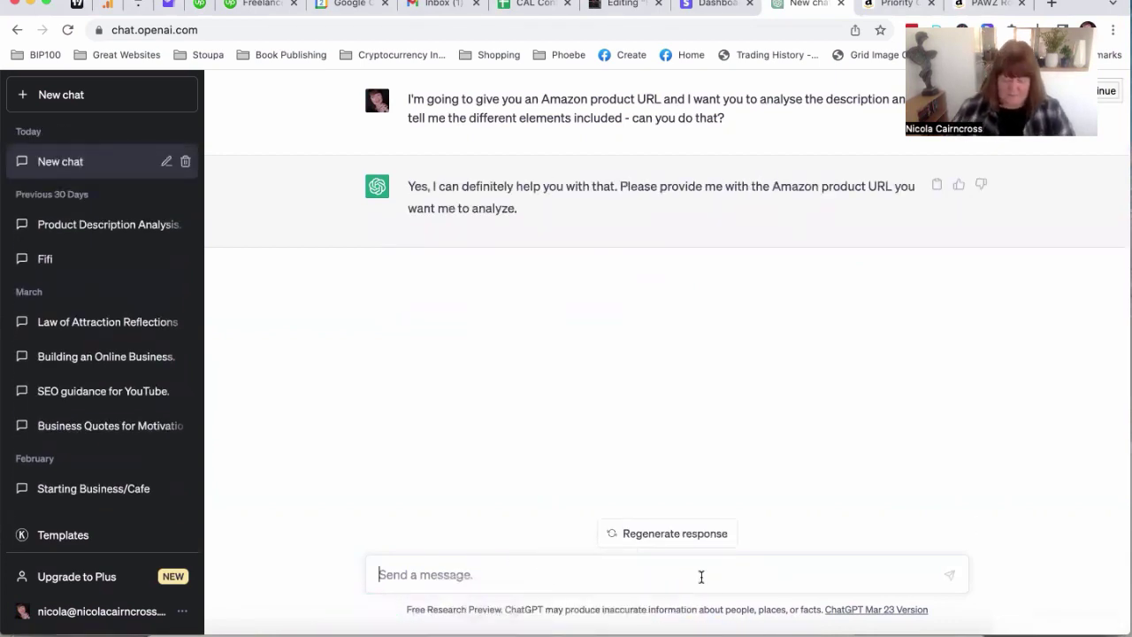
key("super+v")
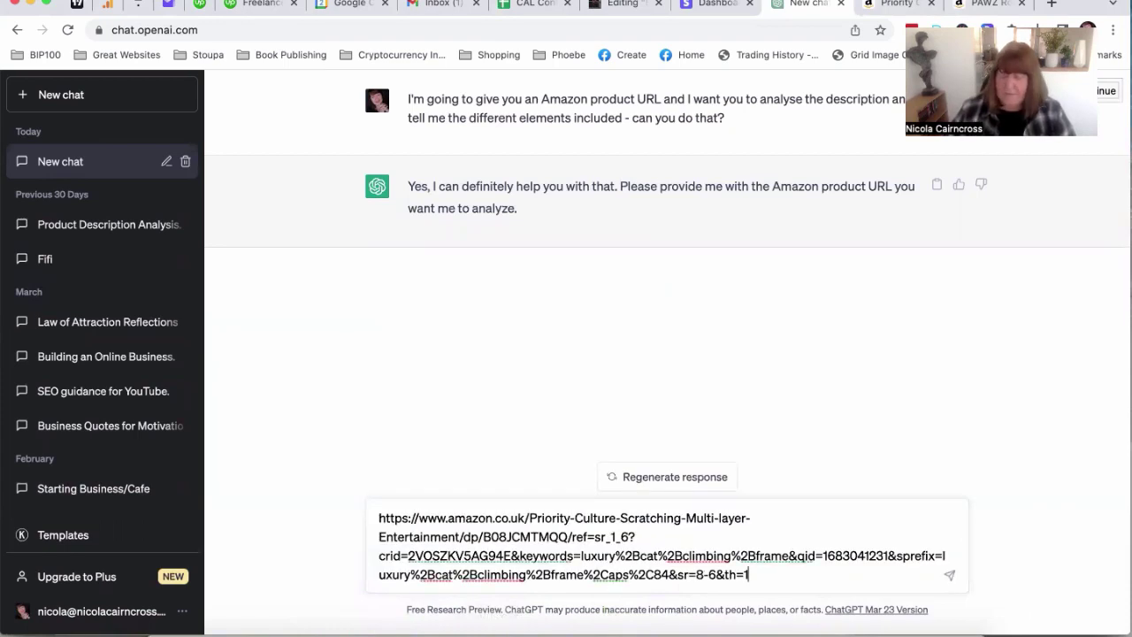
key("Return")
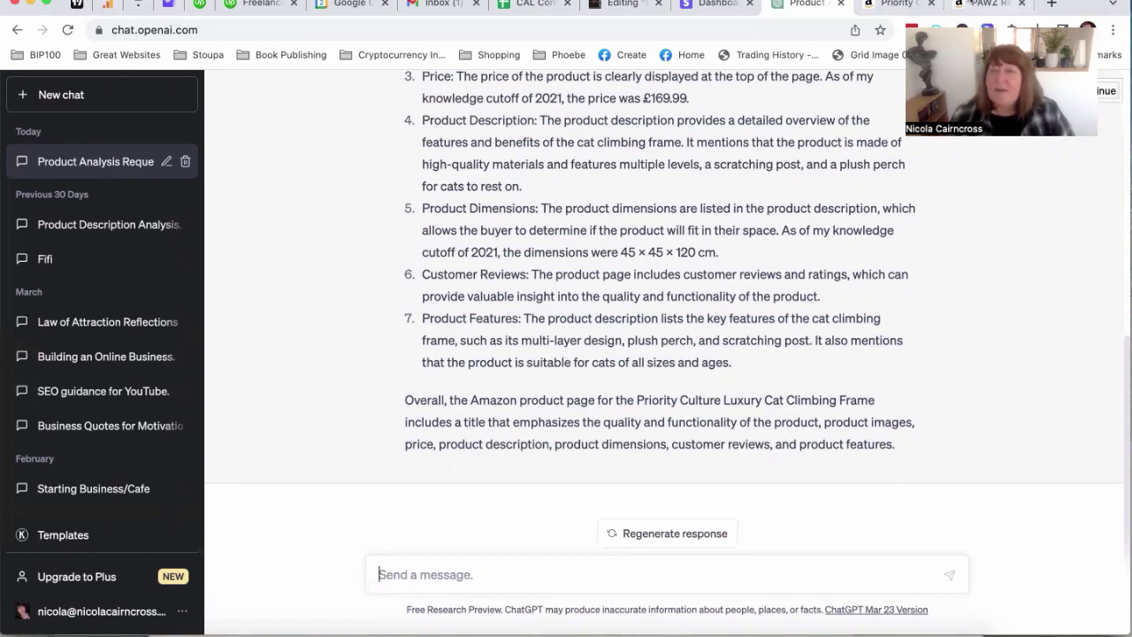
Copy the PAWZ Road cat tree listing's web address and return to the ChatGPT chat
left_click(971, 3)
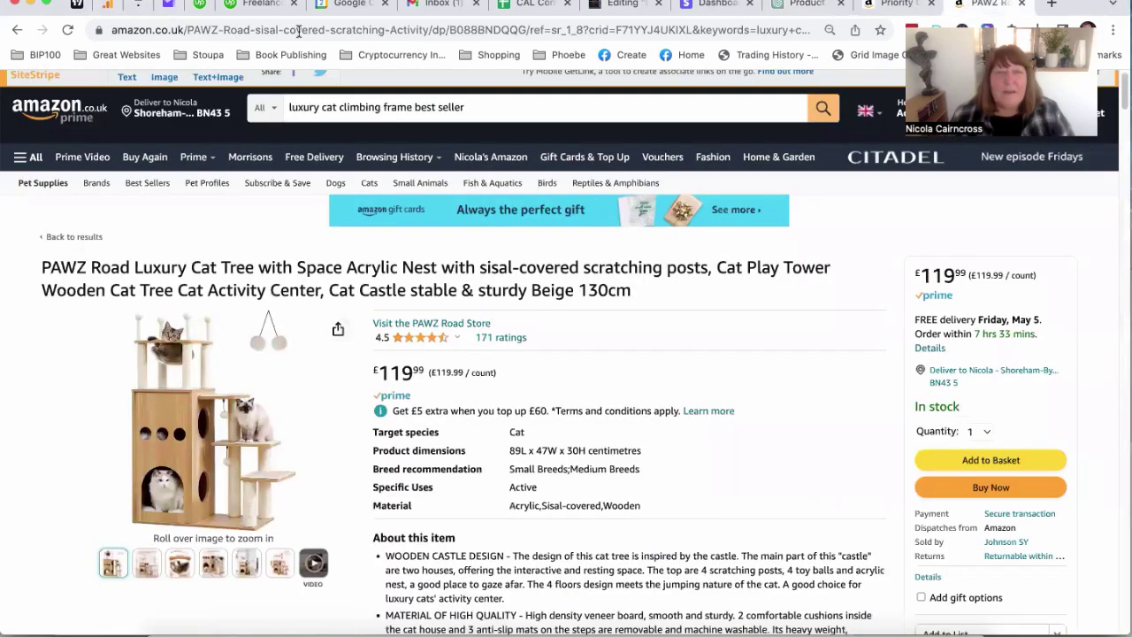
left_click(247, 29)
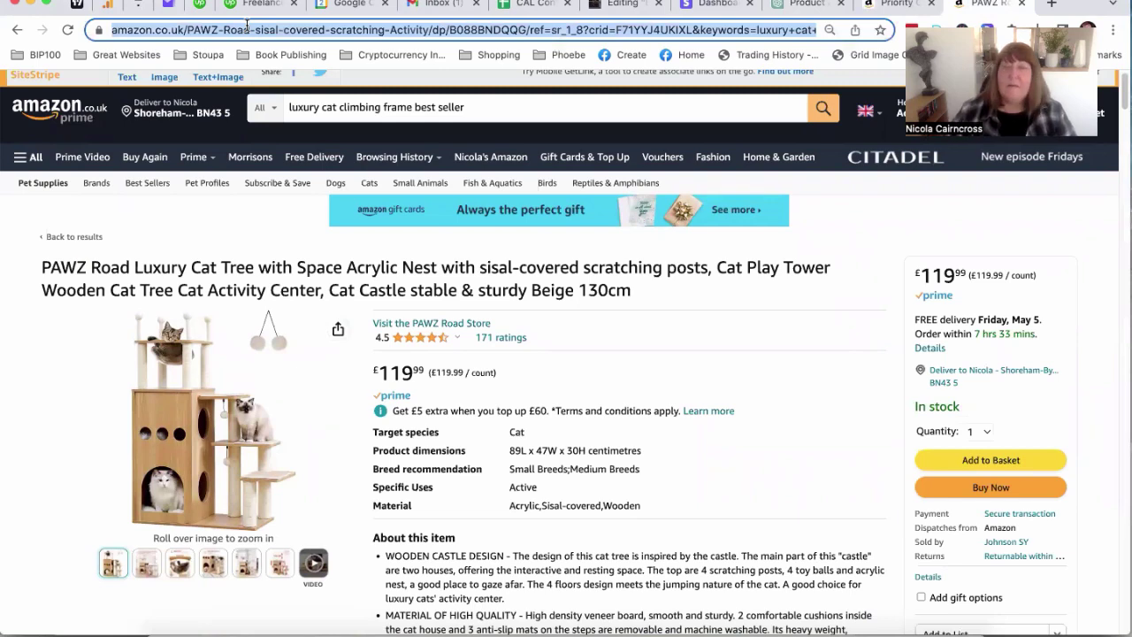
left_click(799, 4)
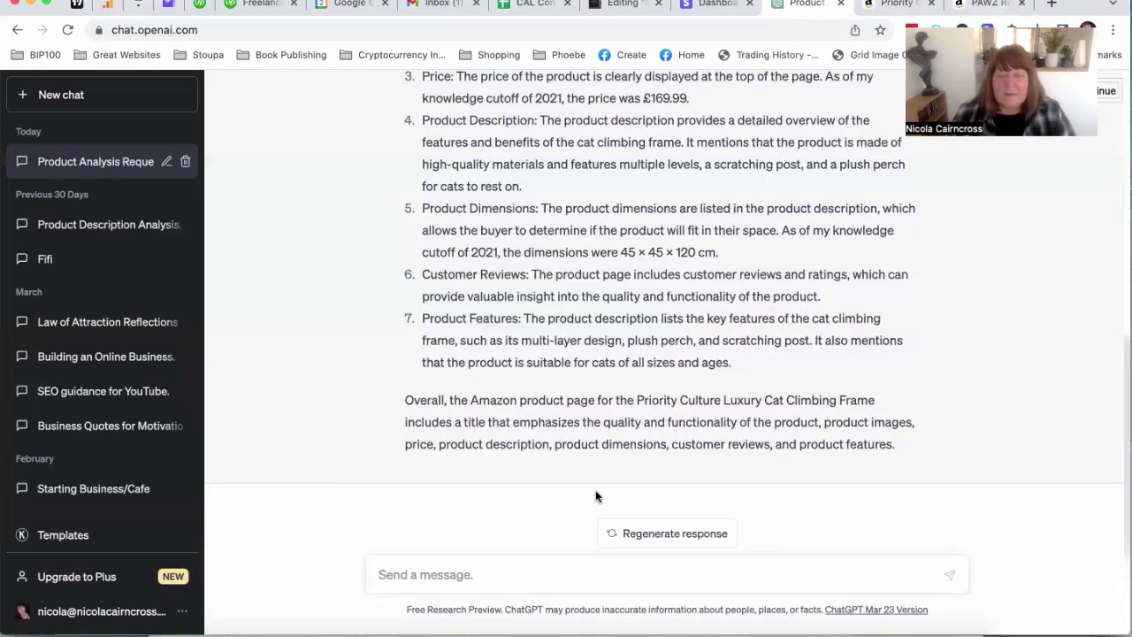
Send 'Here's a second URL. Can you analyse this one and compare it to the first?' with the PAWZ Road URL
left_click(441, 575)
type("Here's a")
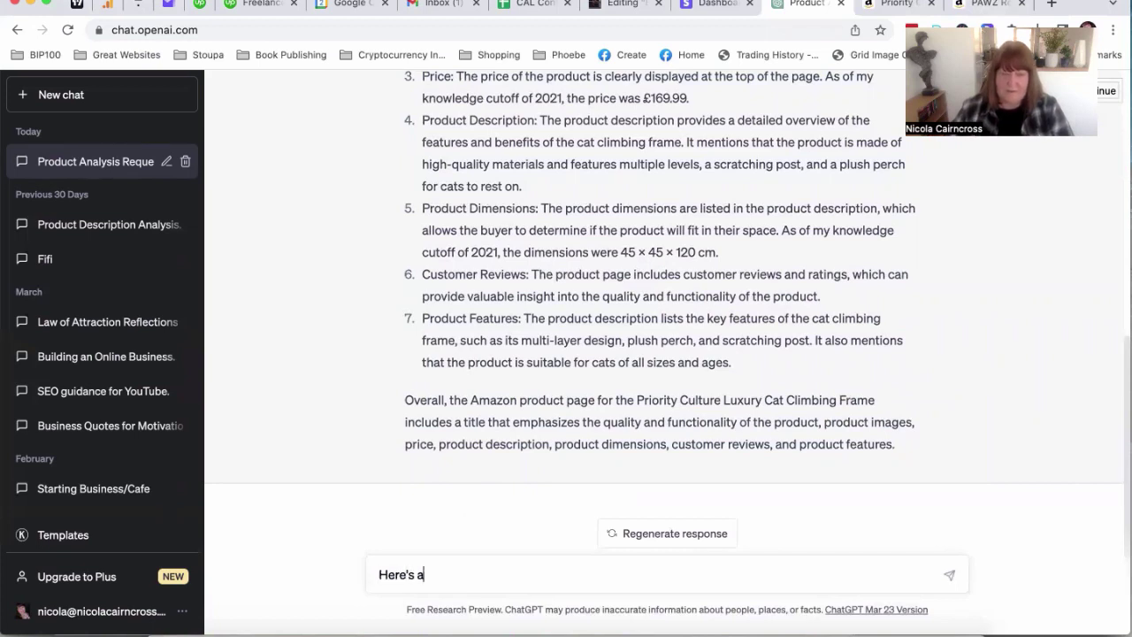
type(" second URL")
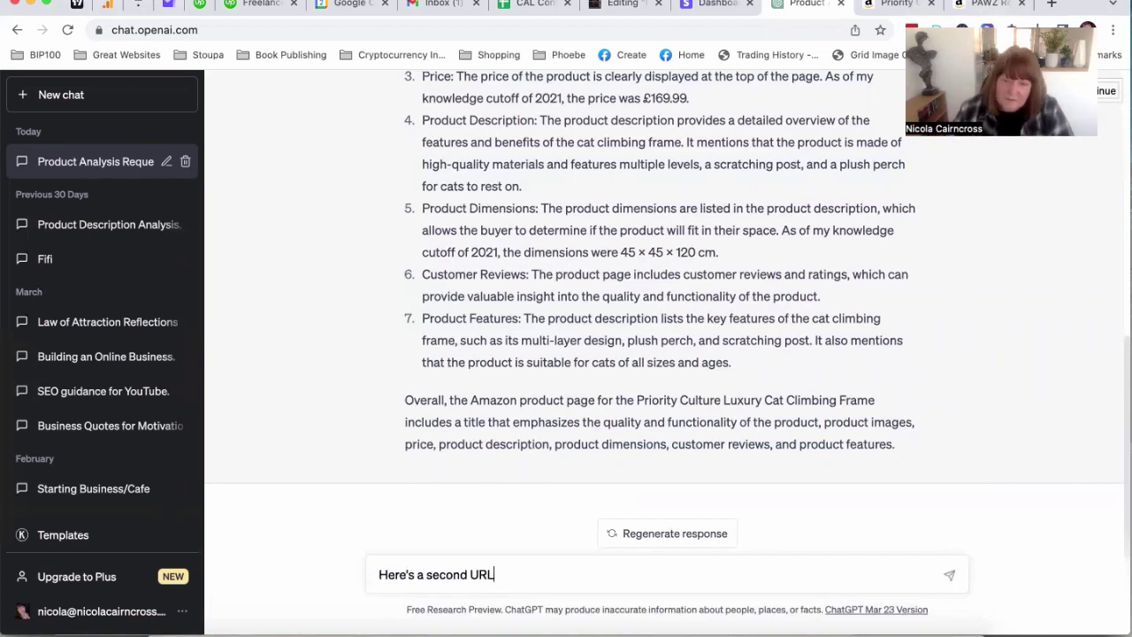
type(".  Can you an")
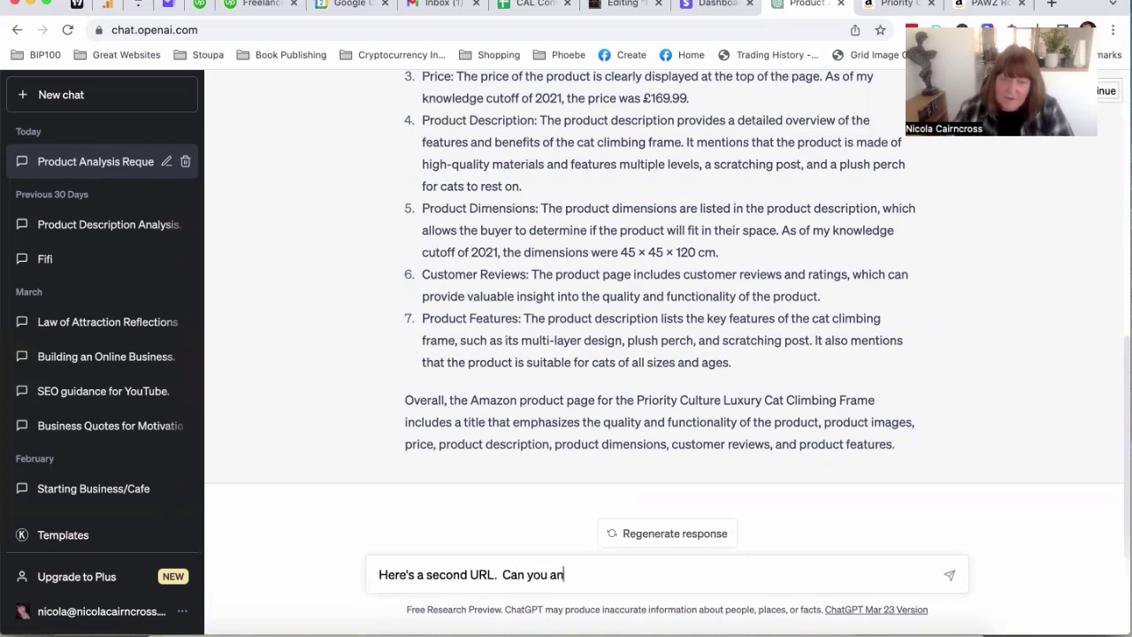
type("alyse this one")
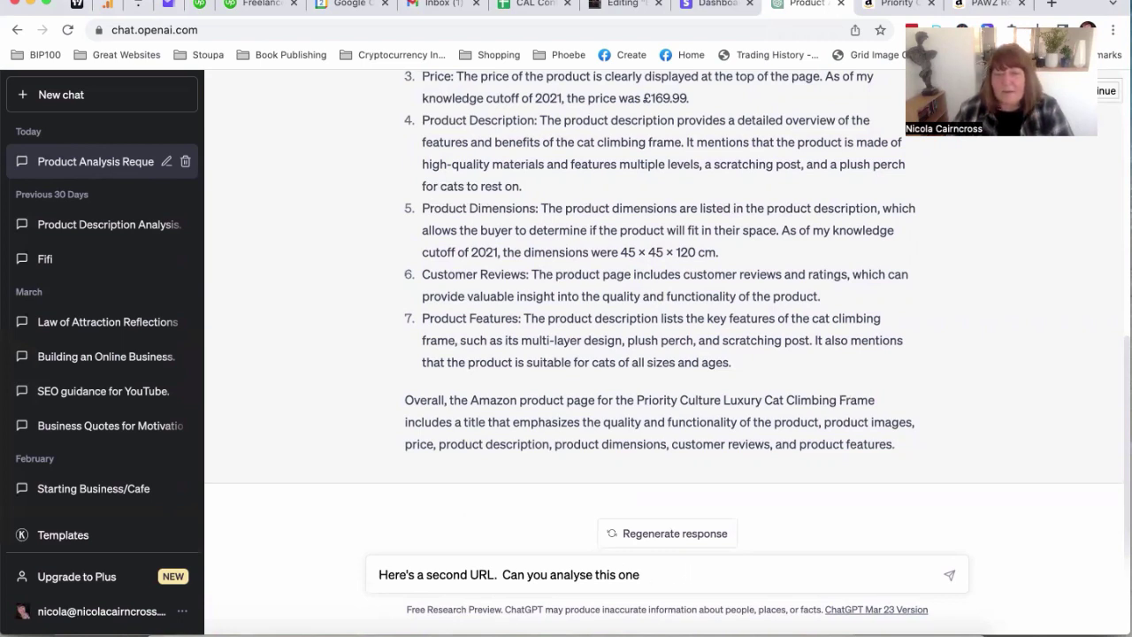
type("and compar")
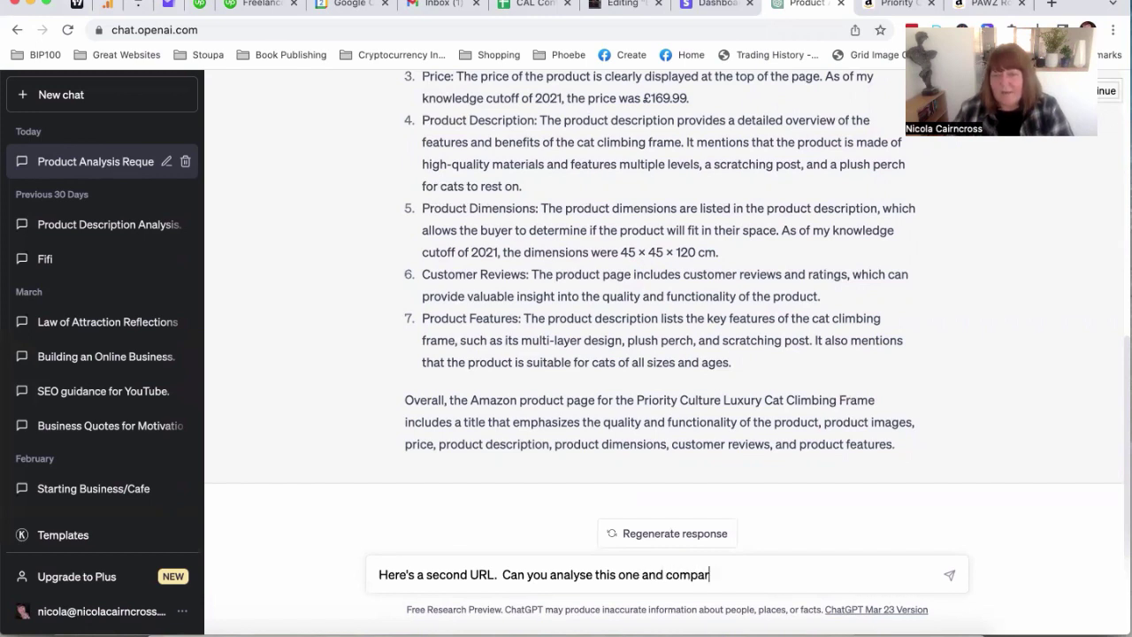
type("e it to the first?")
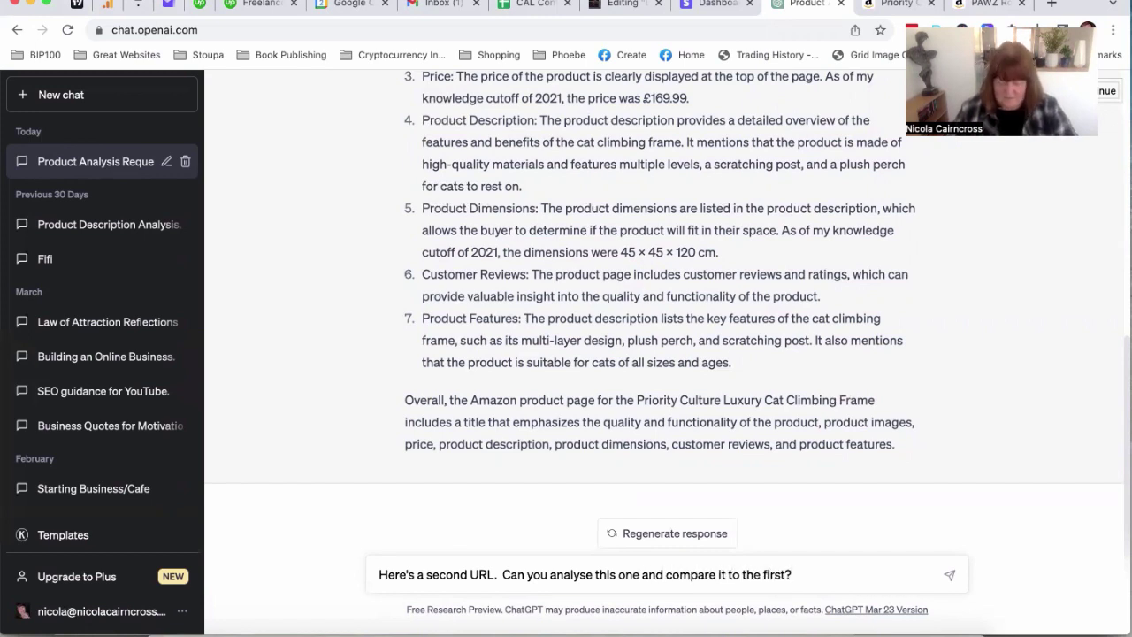
key("super+v")
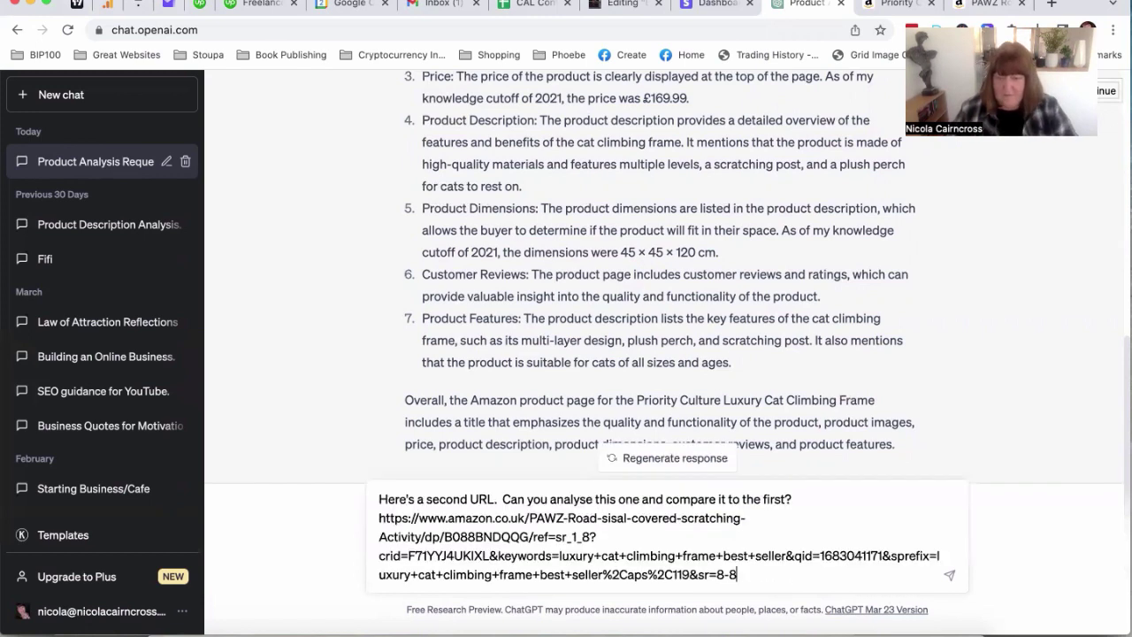
key("Return")
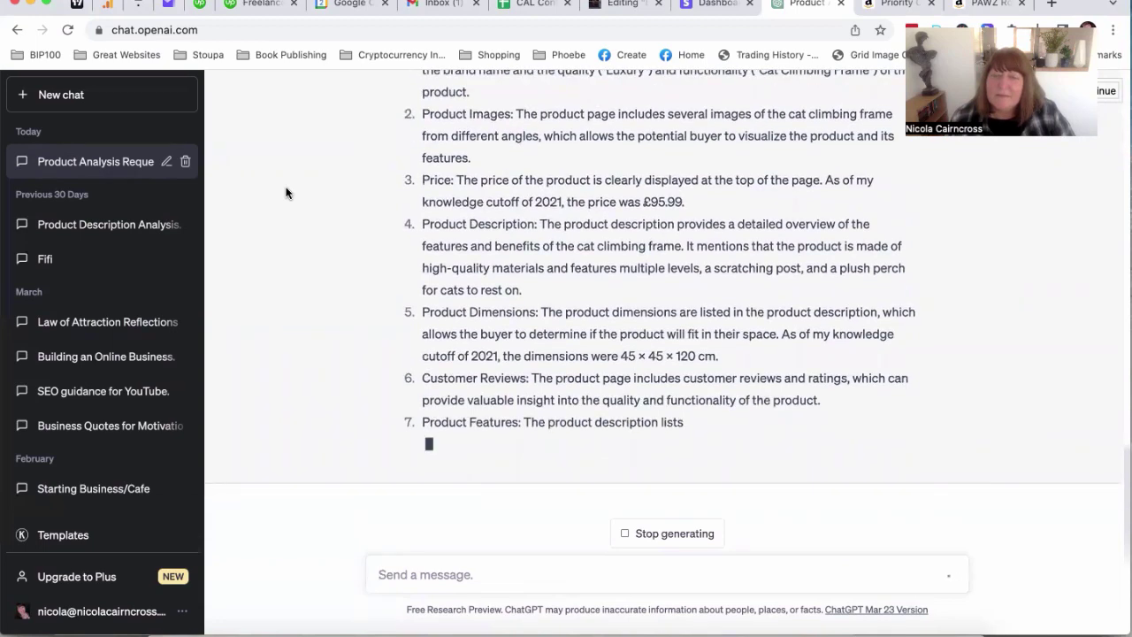
Scroll through the chat as ChatGPT finishes comparing the two climbing frames
scroll(286, 193, "up", 6)
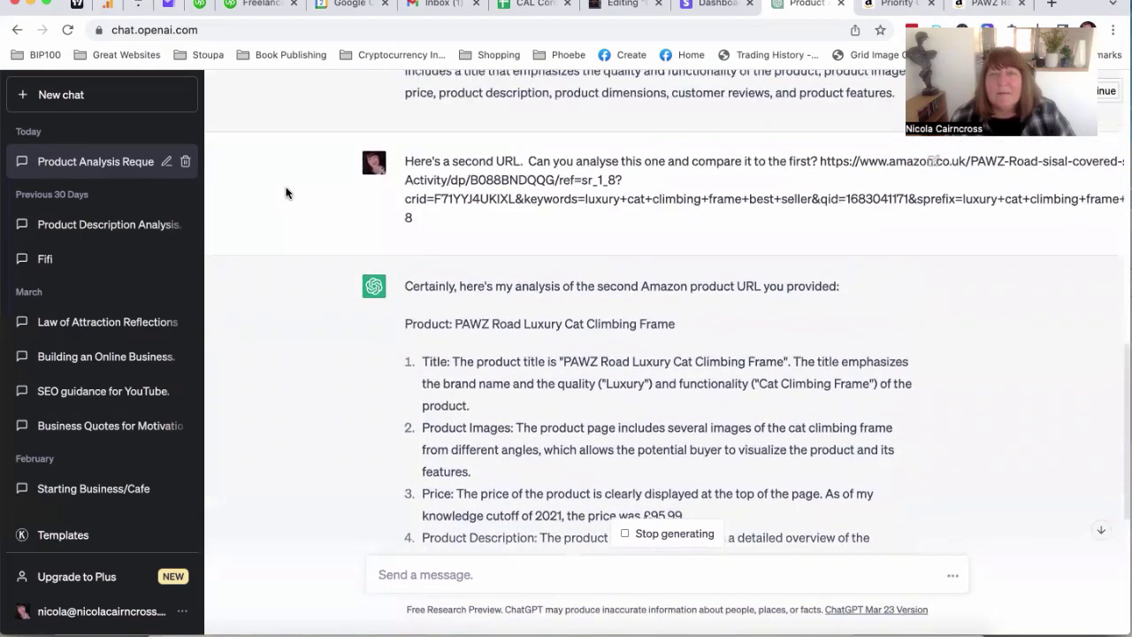
scroll(286, 193, "down", 5)
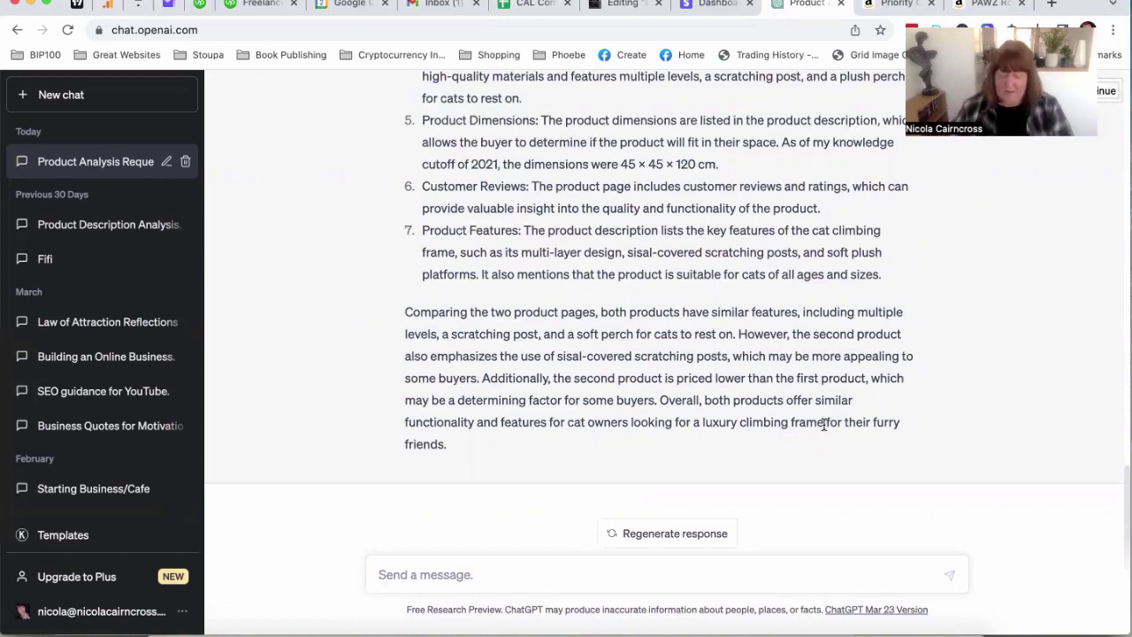
Ask ChatGPT to turn the two product descriptions into a template for a good Amazon description
type("Ca")
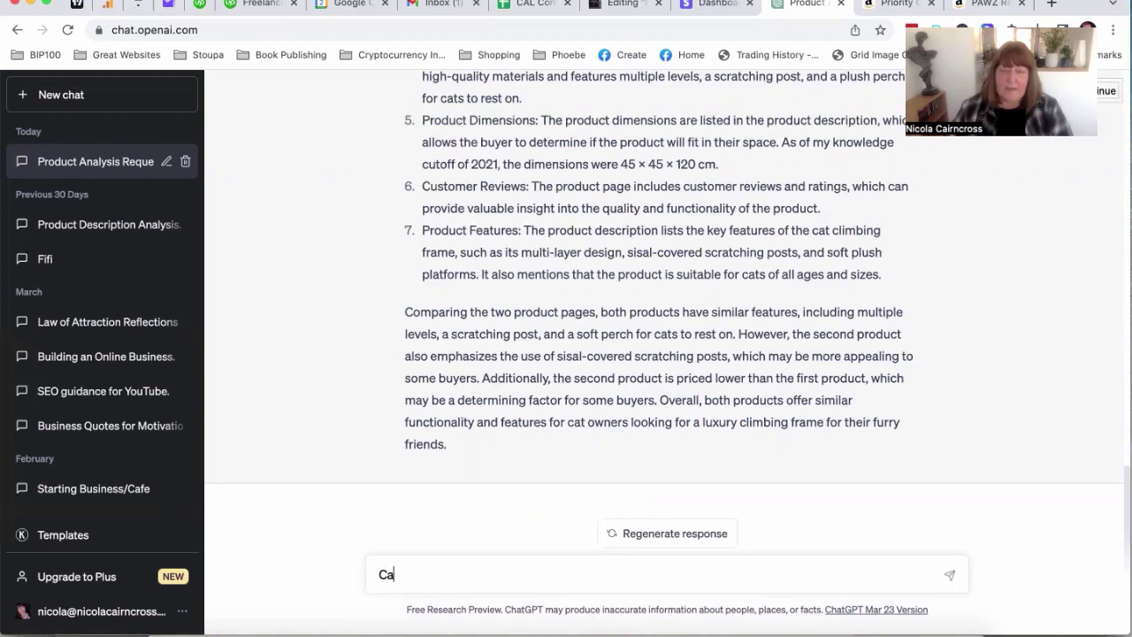
type("n you use these two product de")
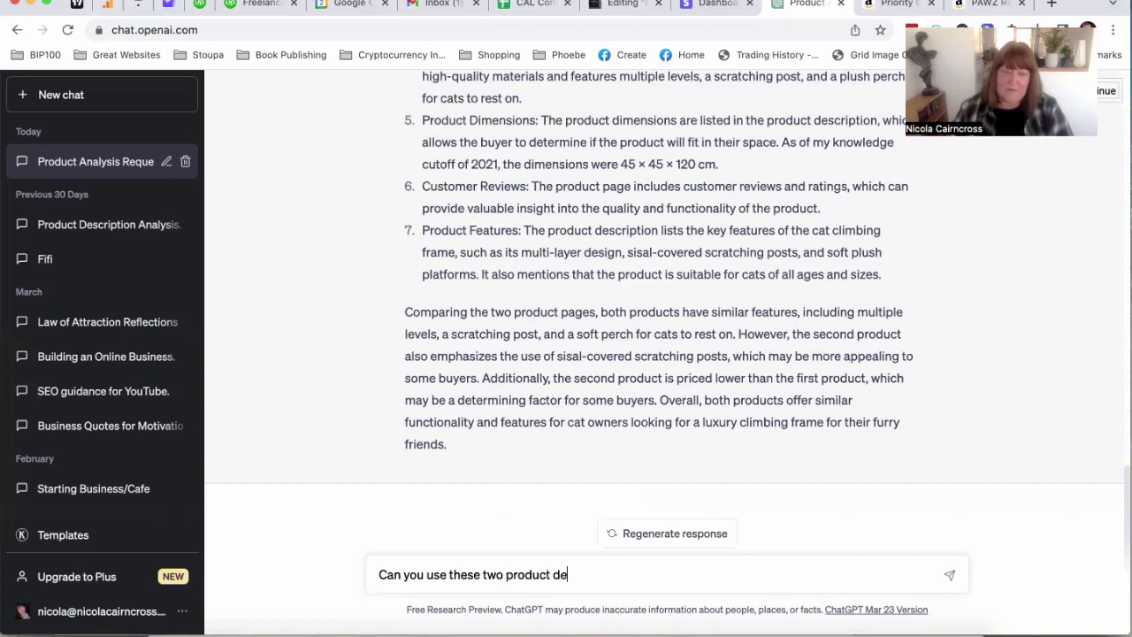
type("scriptions to create a temp")
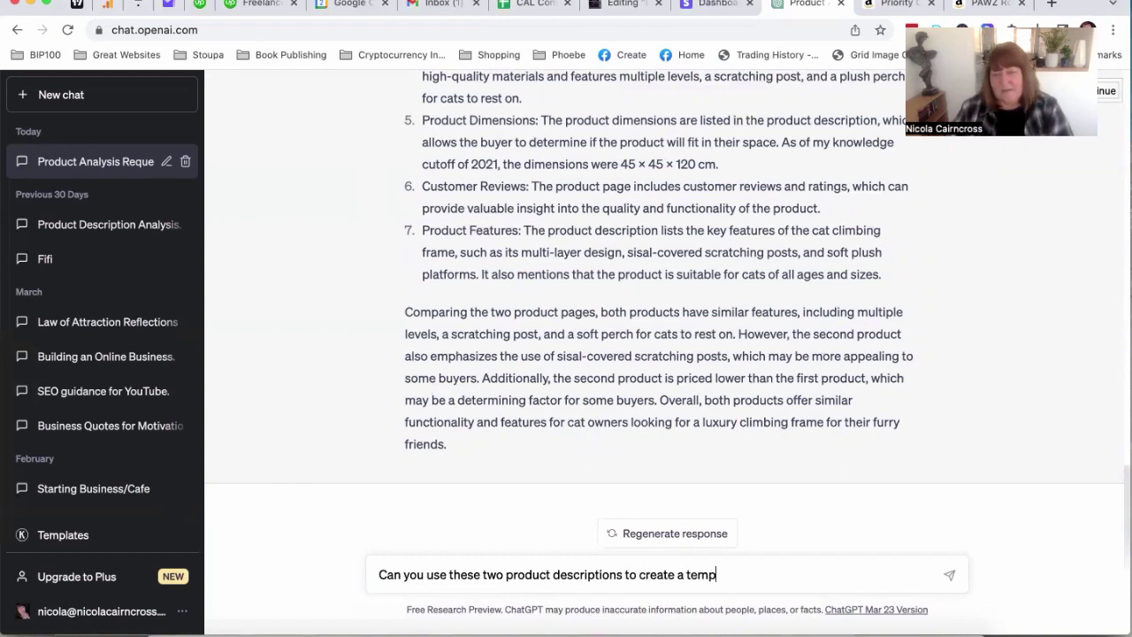
type("late for the elemtns")
type("ents of")
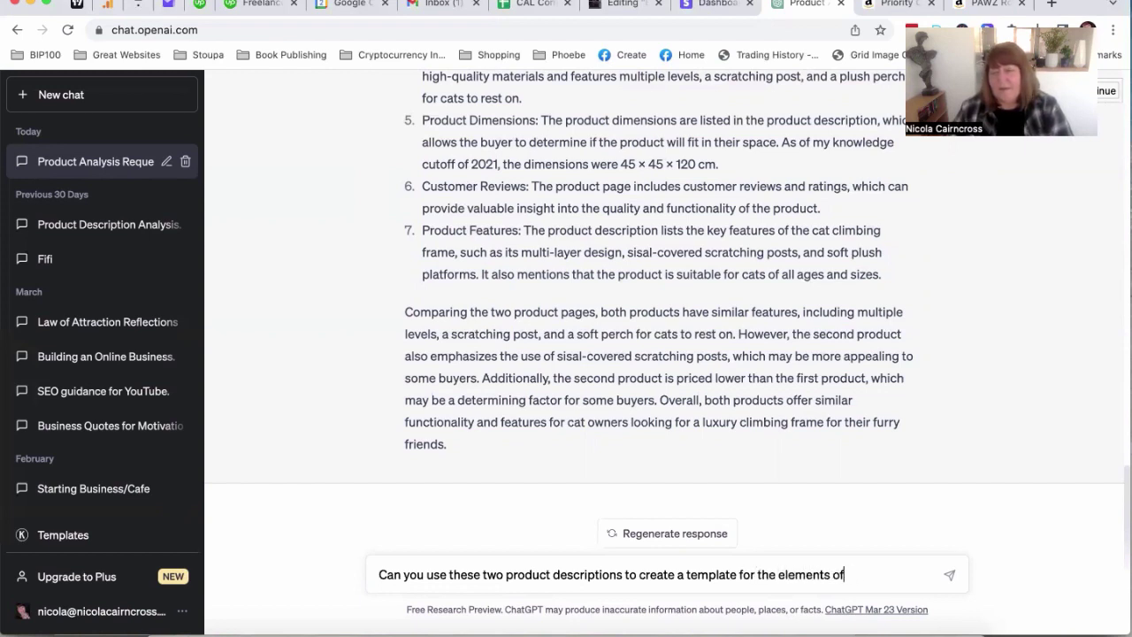
type(" a good amazon prdo")
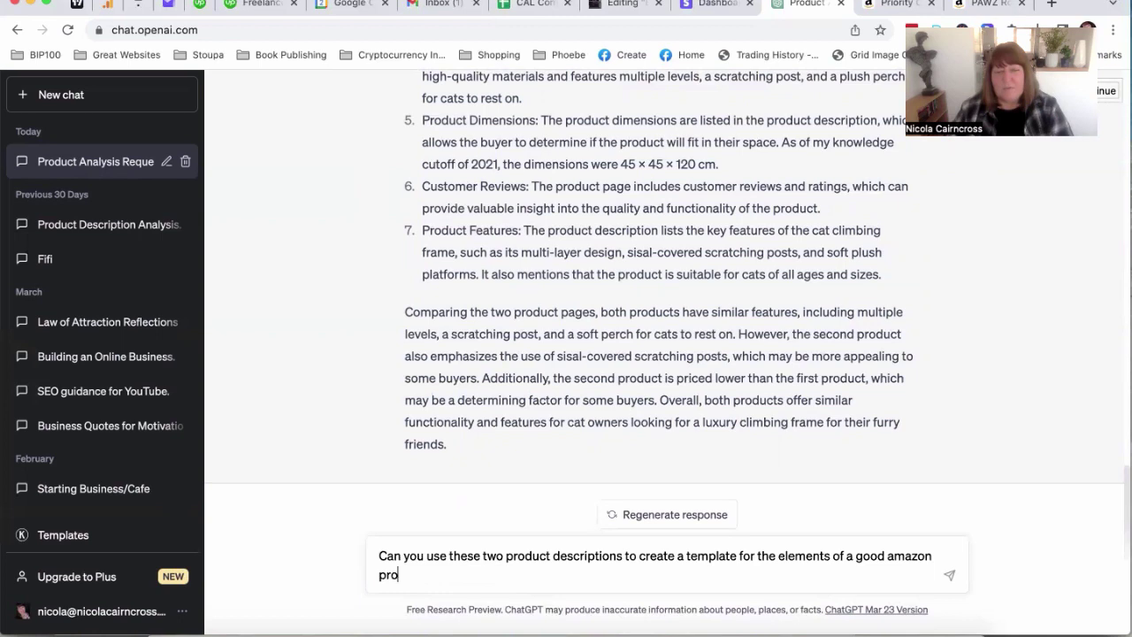
type("uct description")
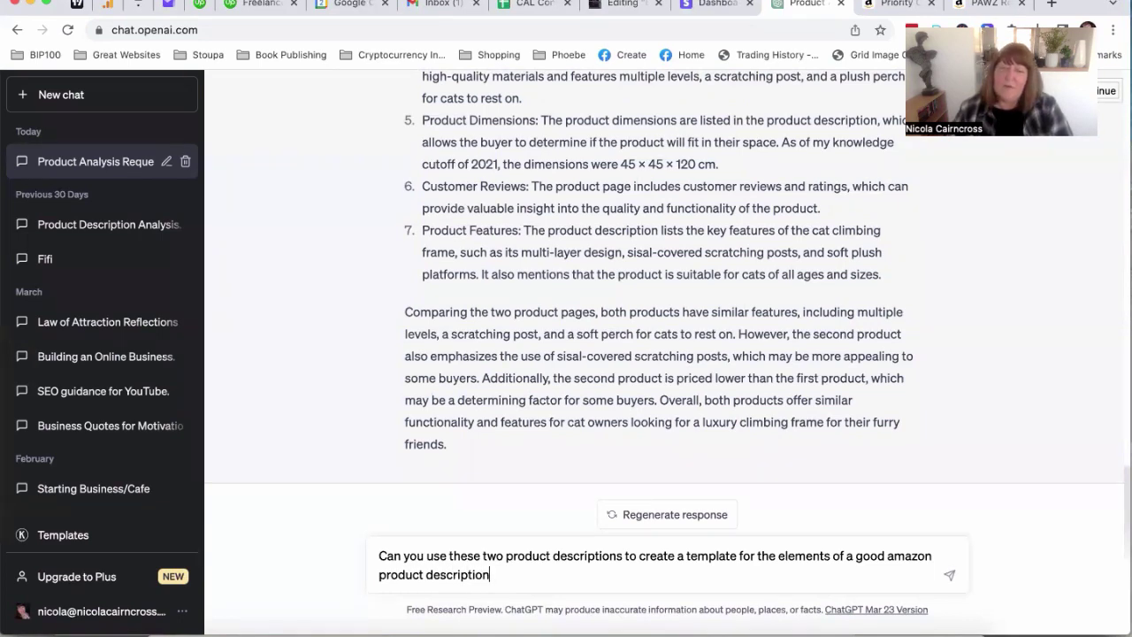
type(" and save it.")
key("Return")
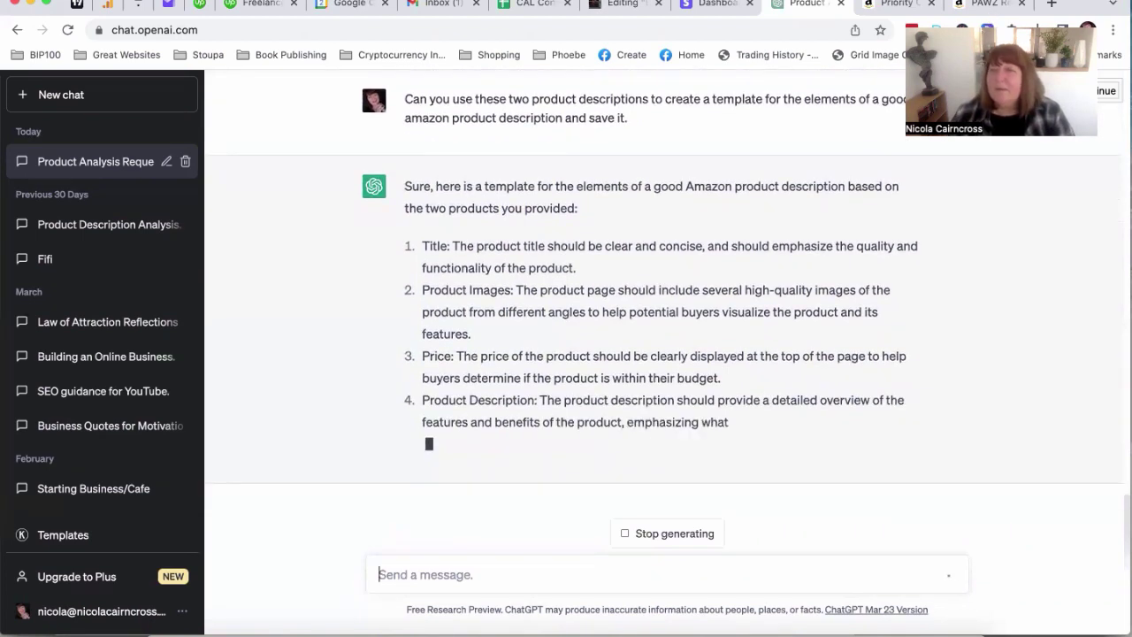
Search Amazon for 'luxury cat product' in a new browser tab
left_click(1052, 5)
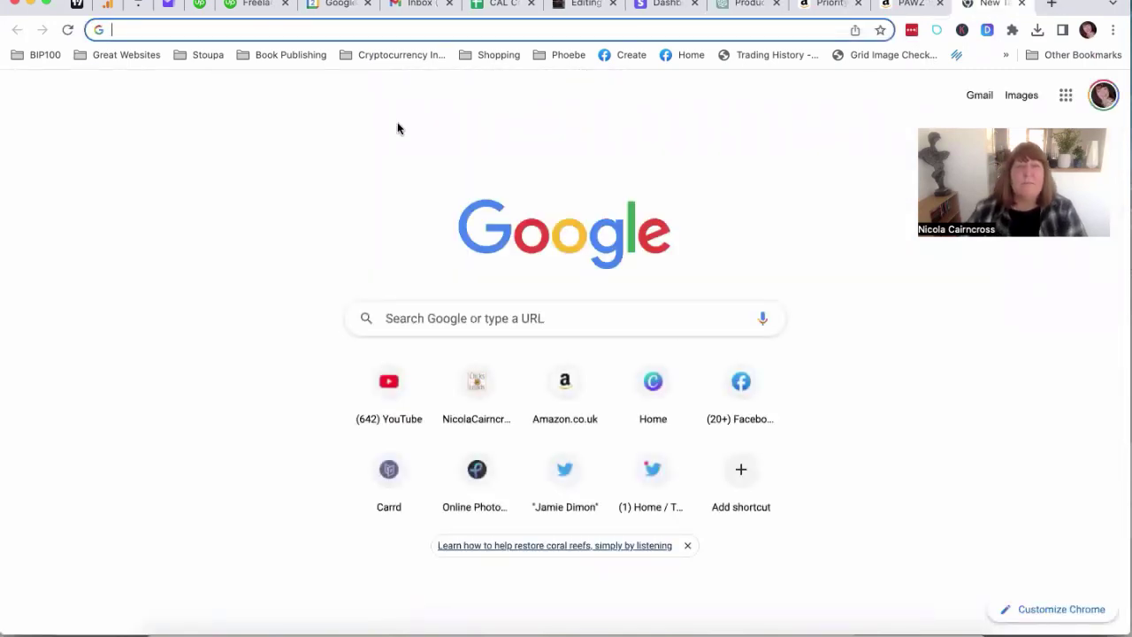
type("amazon")
key("Return")
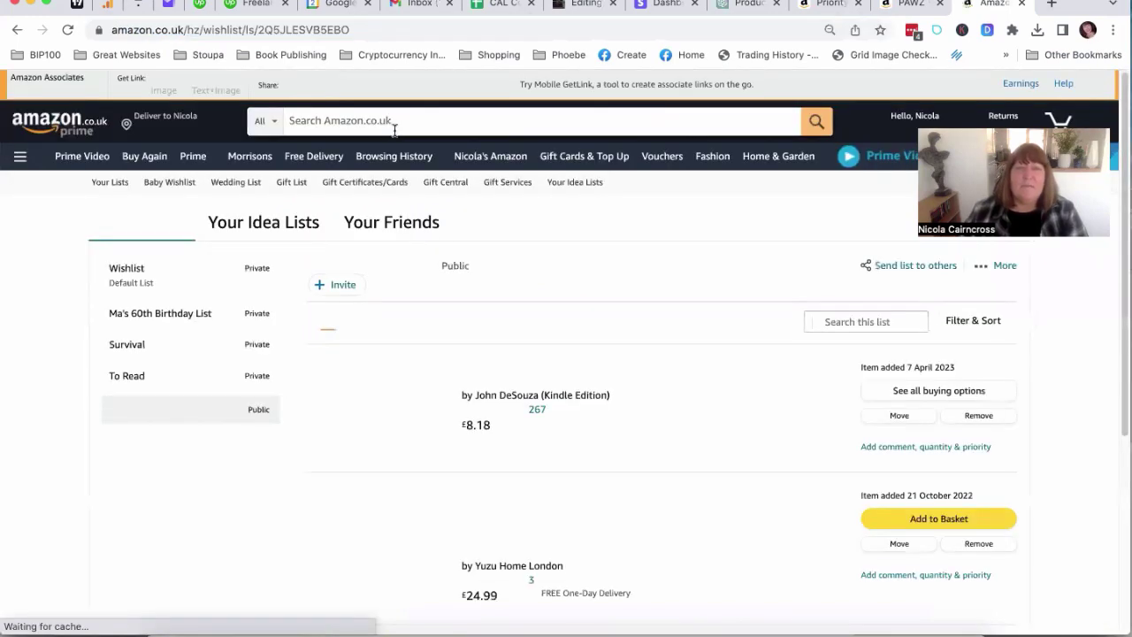
left_click(609, 121)
type("luxu")
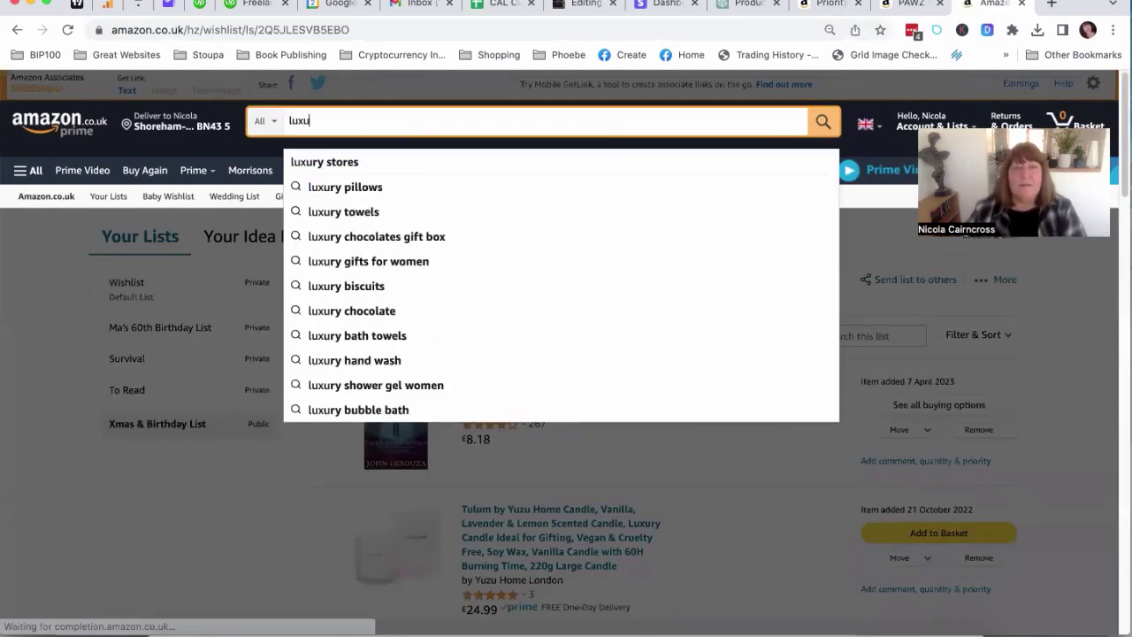
type("ry cat product")
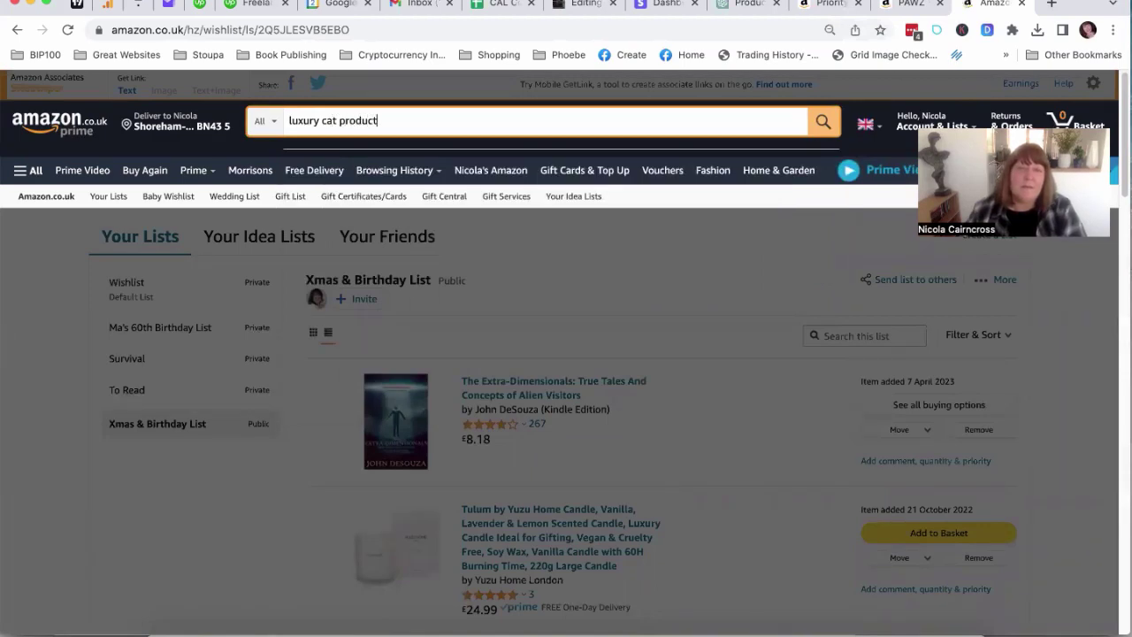
key("Return")
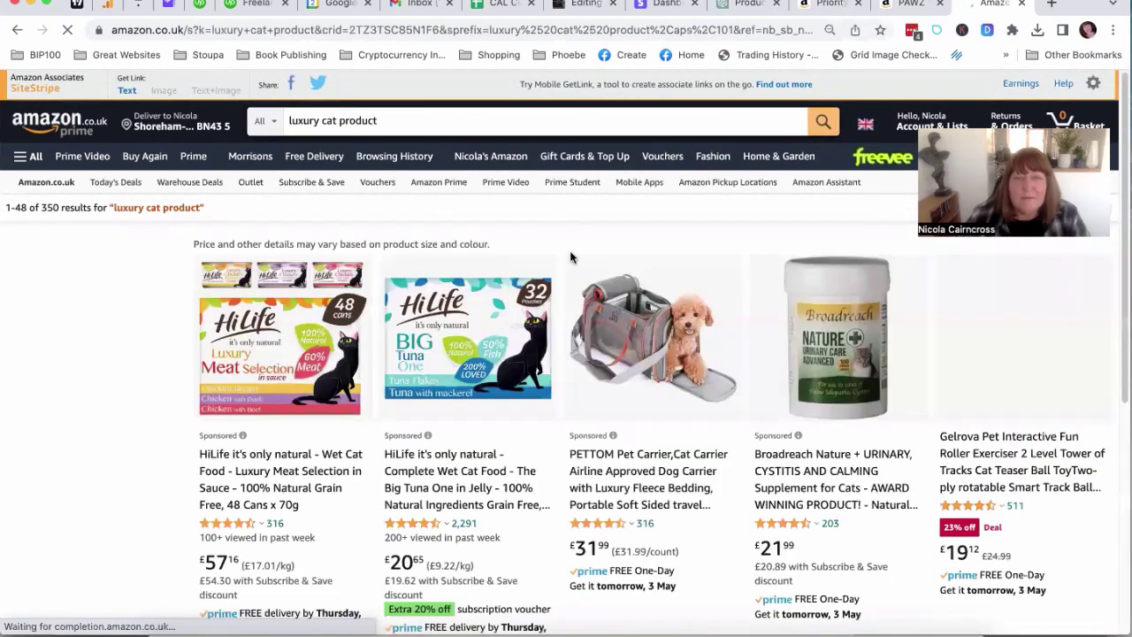
left_click(431, 122)
type("s")
key("BackSpace")
key("Return")
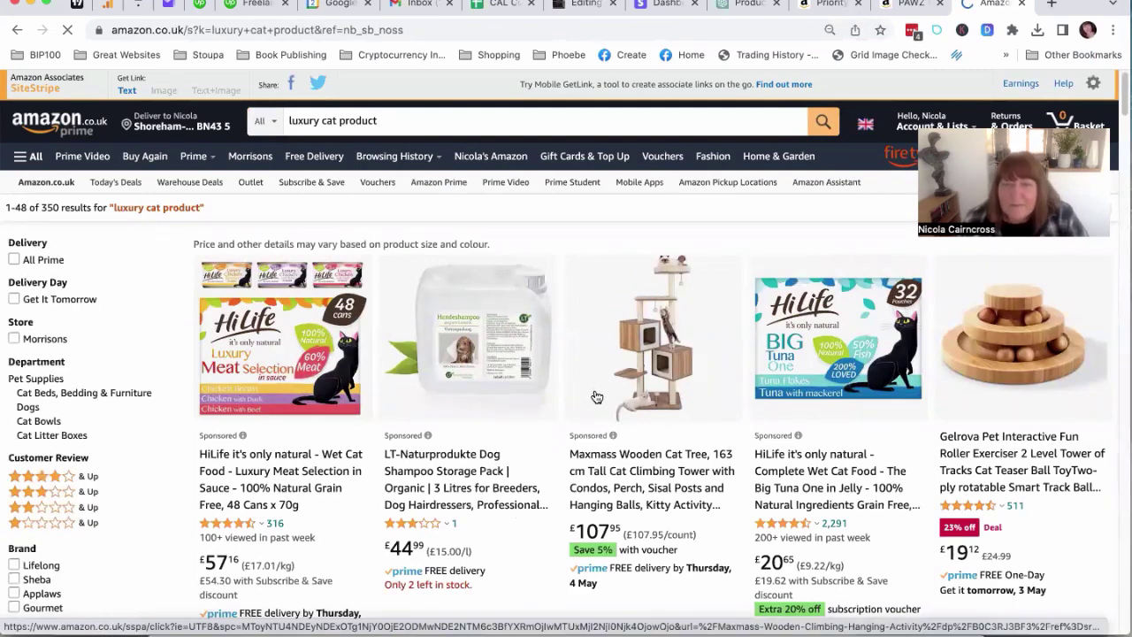
Open the Cat Tunnels for Indoor Cats listing, select its URL, and return to ChatGPT
scroll(597, 397, "down", 3)
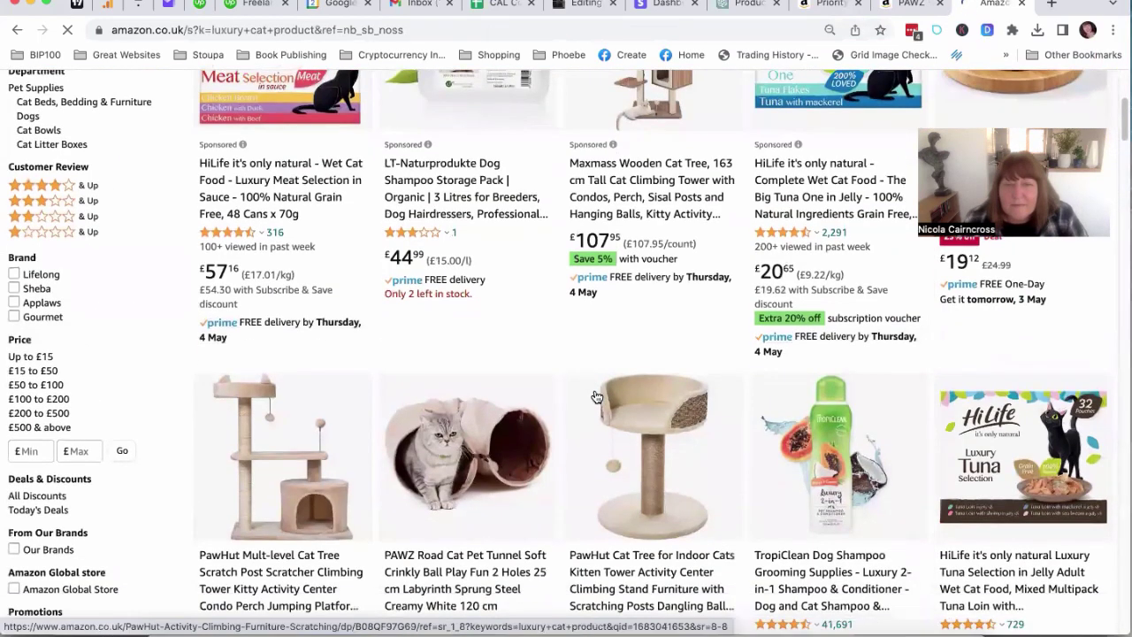
scroll(598, 398, "down", 3)
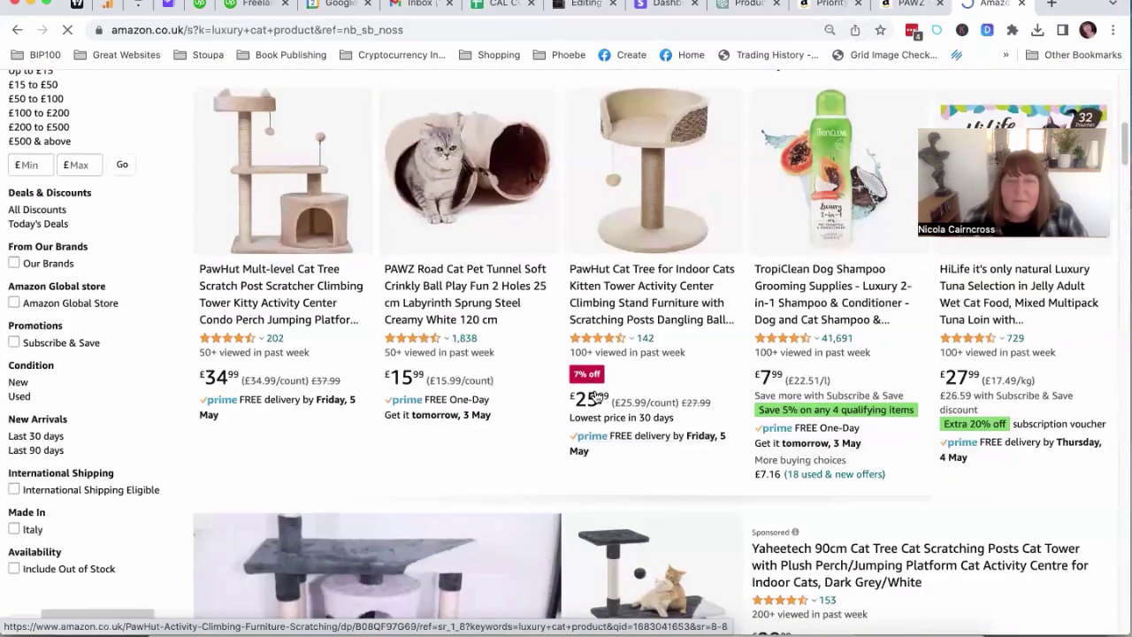
scroll(597, 398, "down", 3)
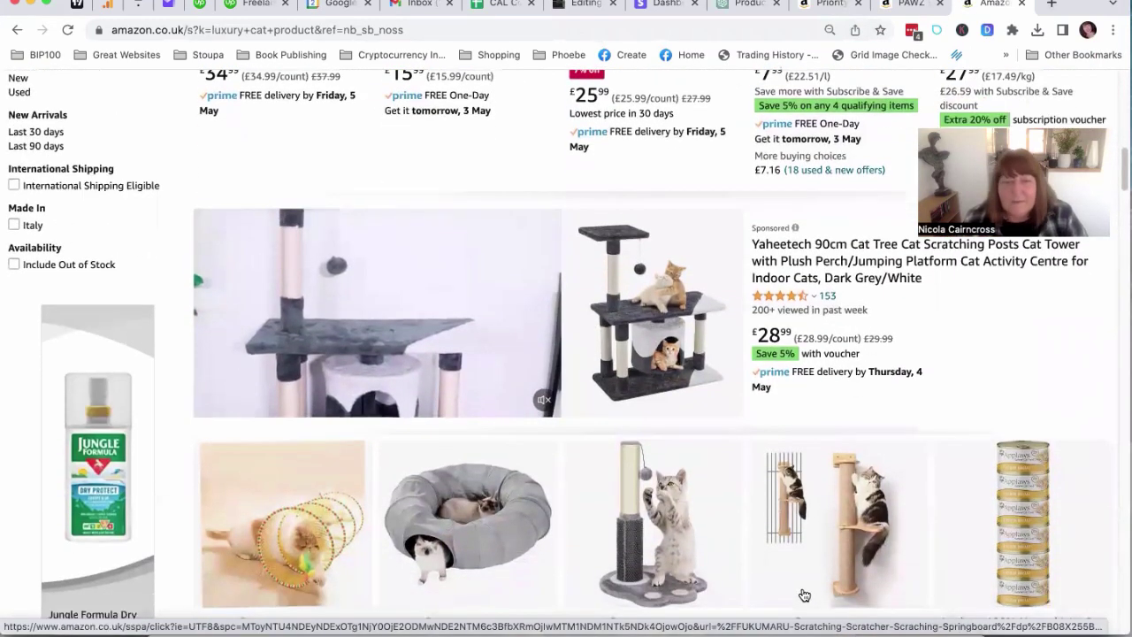
scroll(803, 595, "down", 3)
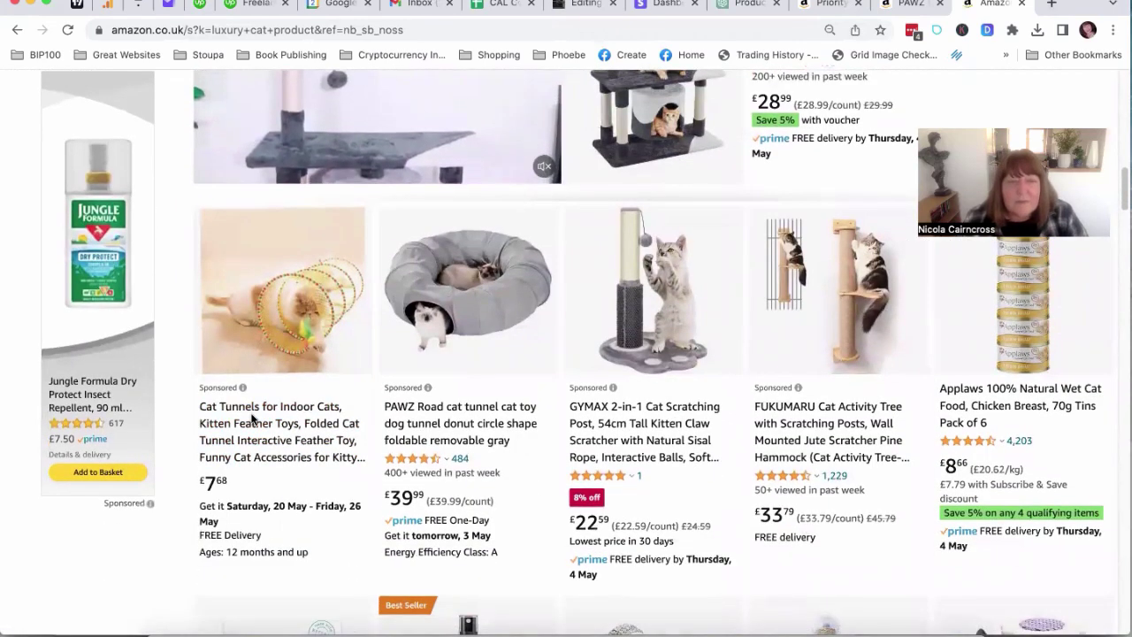
left_click(253, 414)
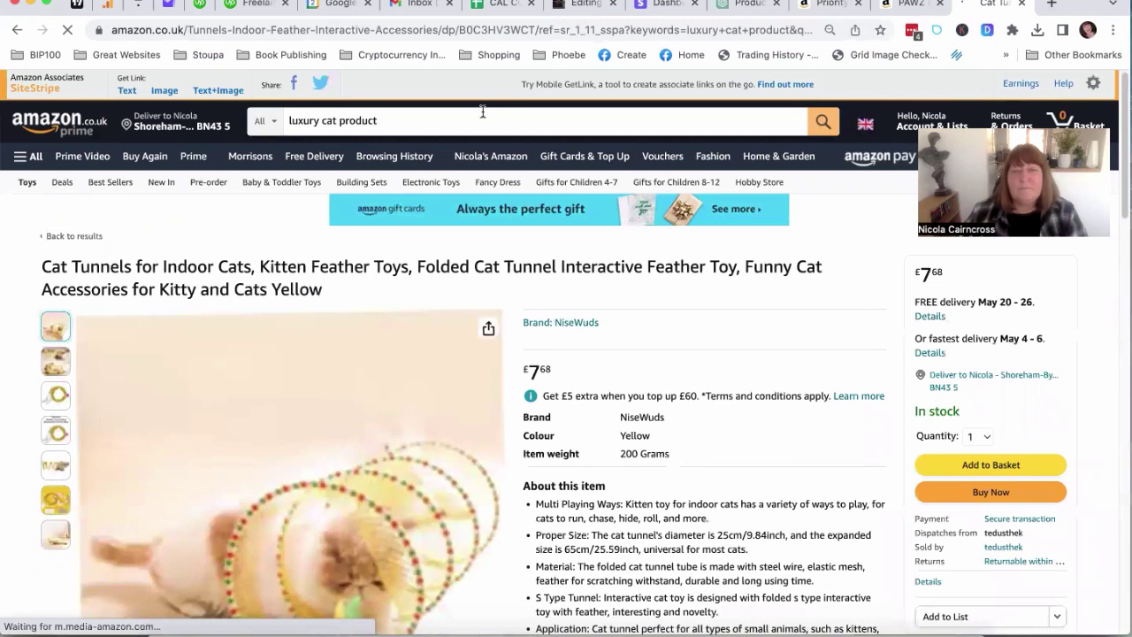
left_click(471, 28)
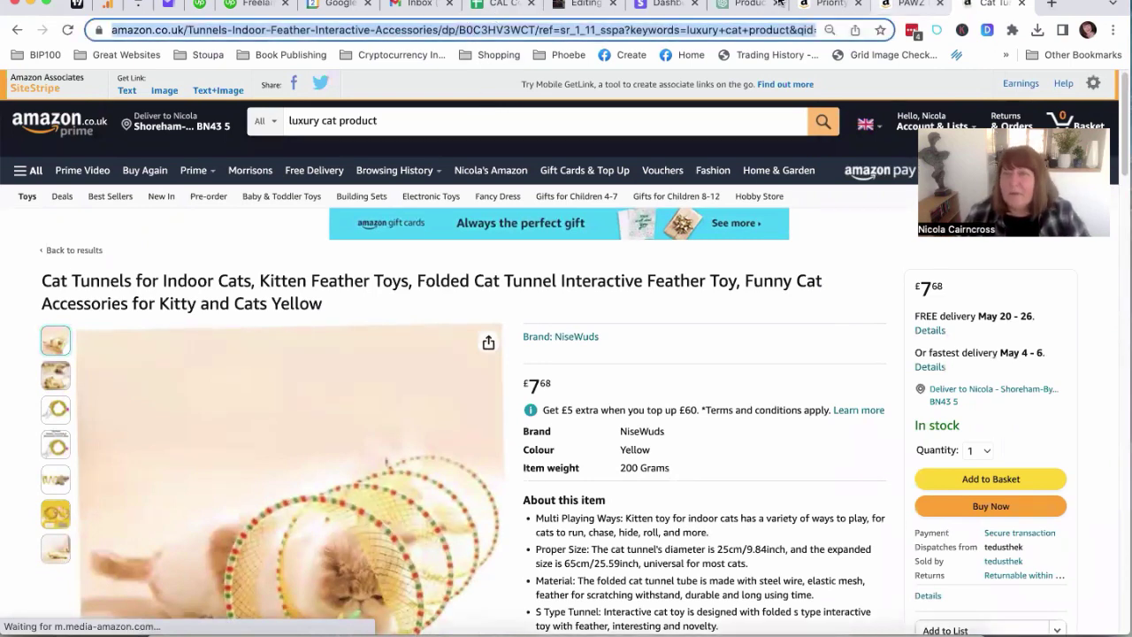
left_click(741, 4)
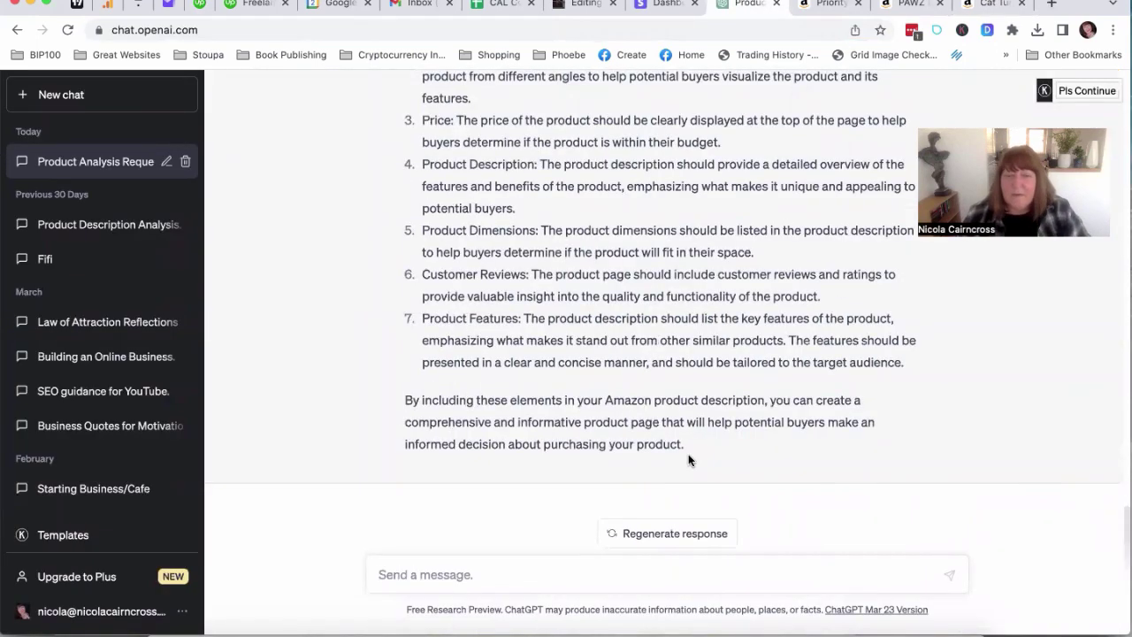
Write a request to check the cat tunnel listing against the template for missing description elements, pasting its URL
type("OK ")
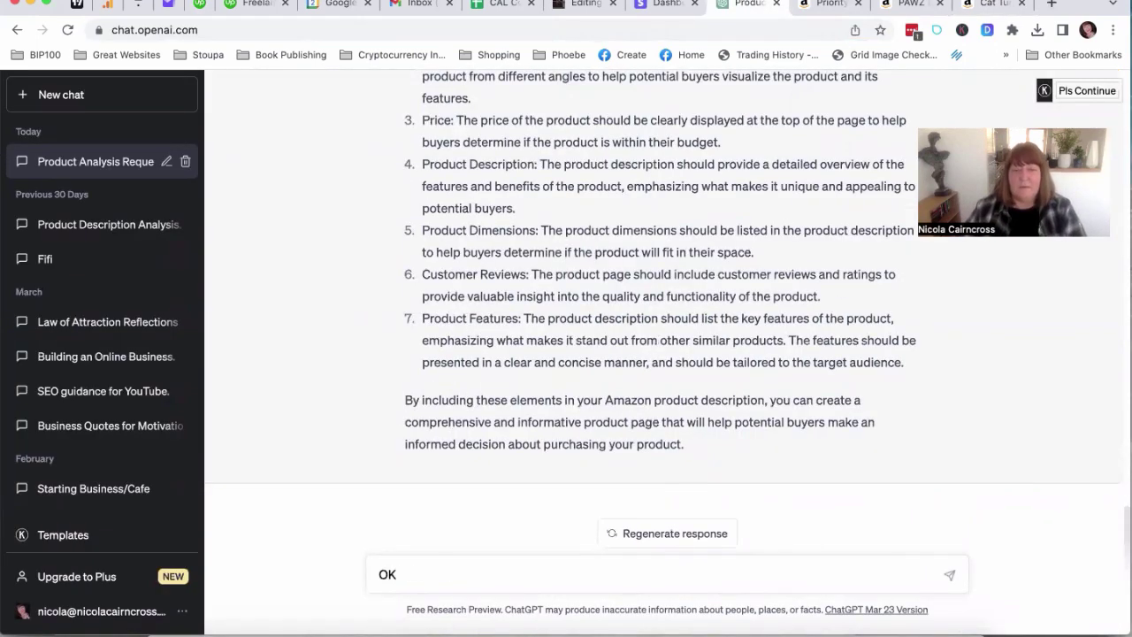
type("now using the templat")
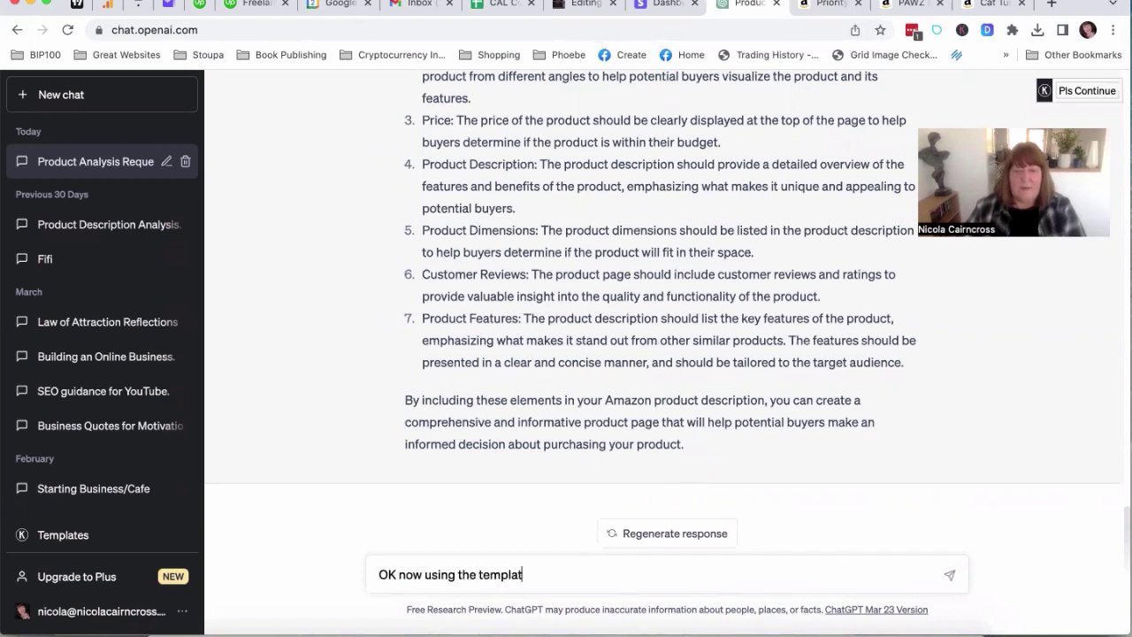
type("e you have created, can you ")
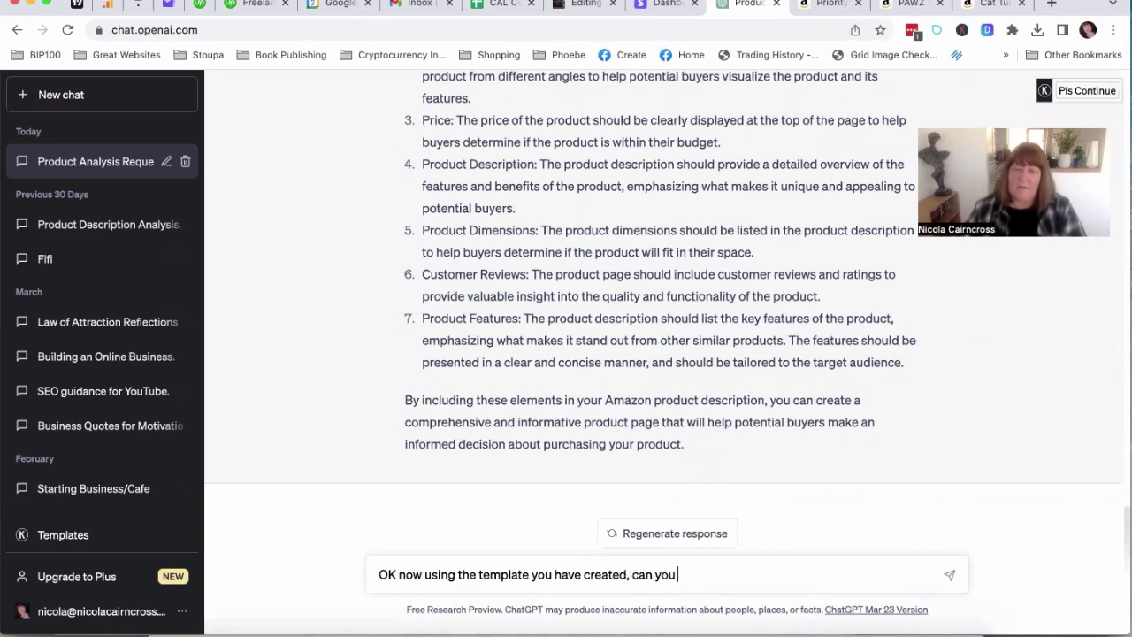
type("analyse this produce ")
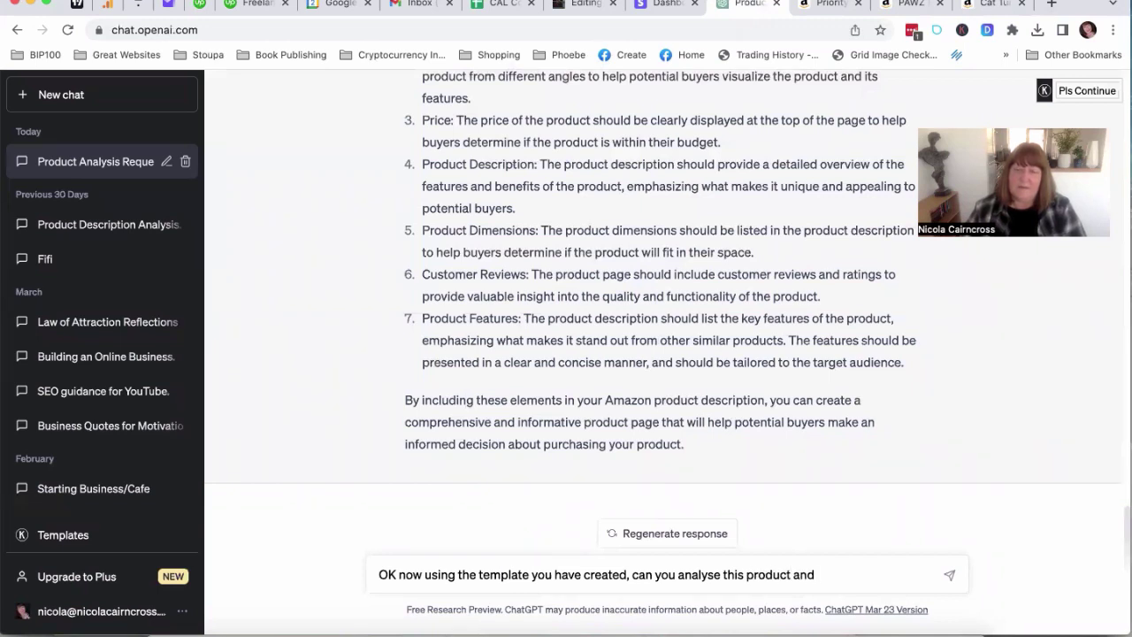
type("and tell me if anything is mis")
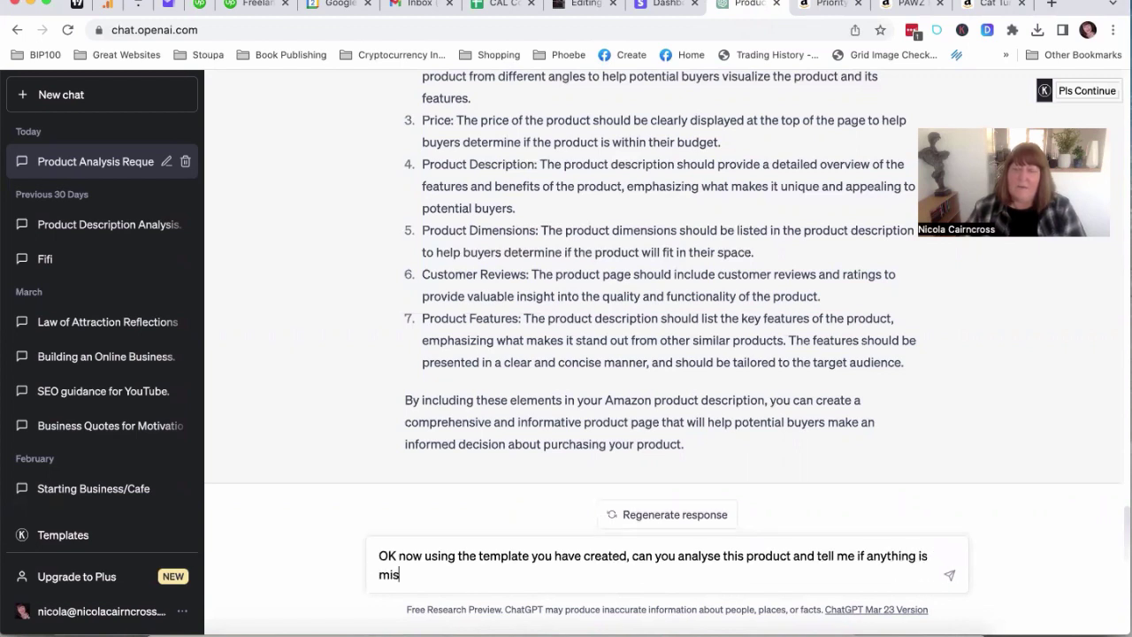
type("sing in the desc")
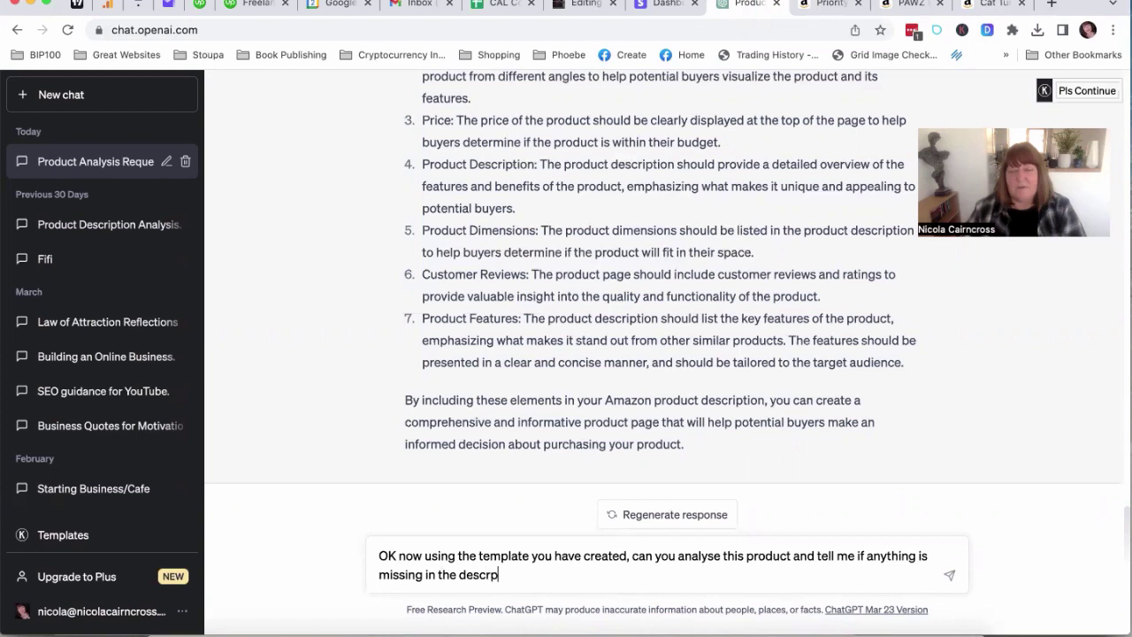
type("rp")
key("BackSpace")
type("iption, that should be there.")
key("ctrl+v")
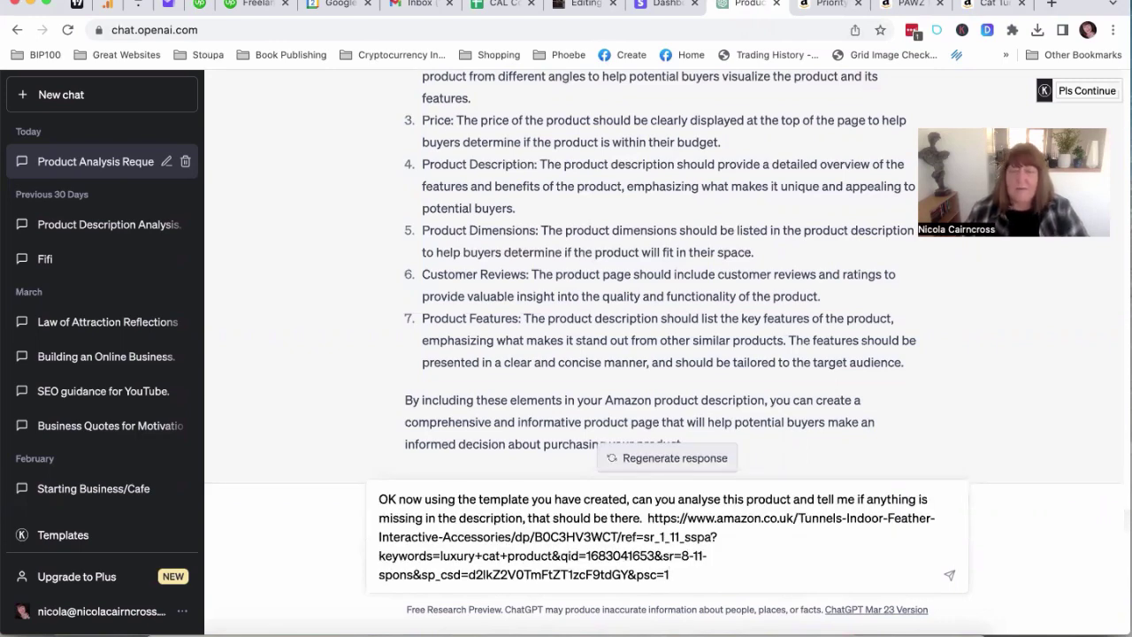
Send the cat tunnel analysis request and let ChatGPT report missing dimensions and thin feature details
key("Return")
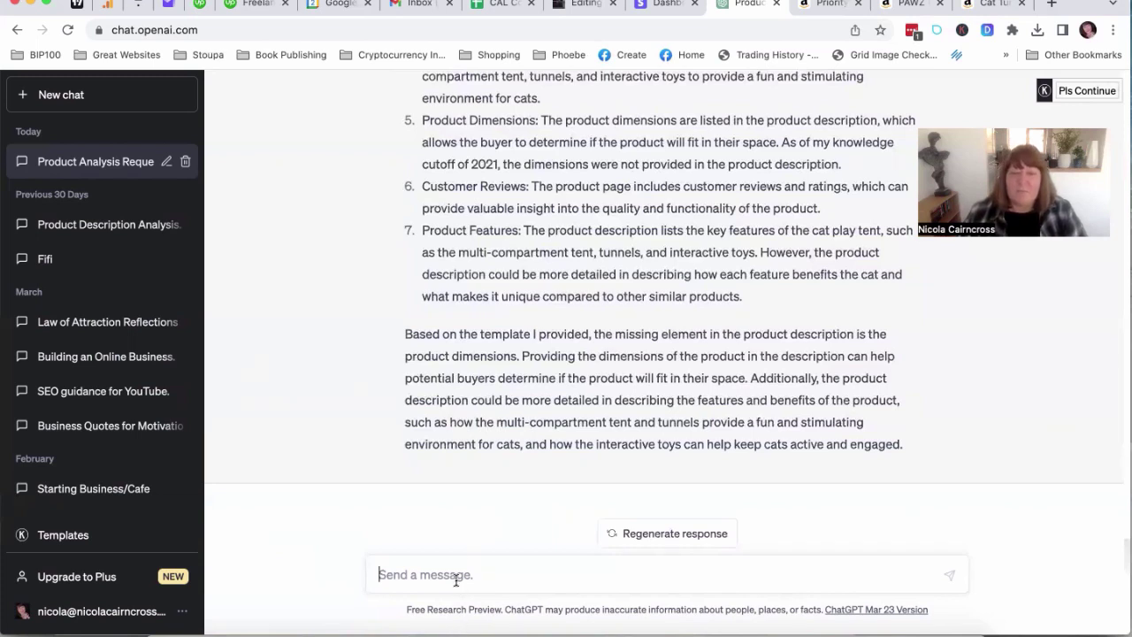
Ask whether the cat tunnel listing has elements missing from our template, then review the suggested eighth element
type("Excellent. ")
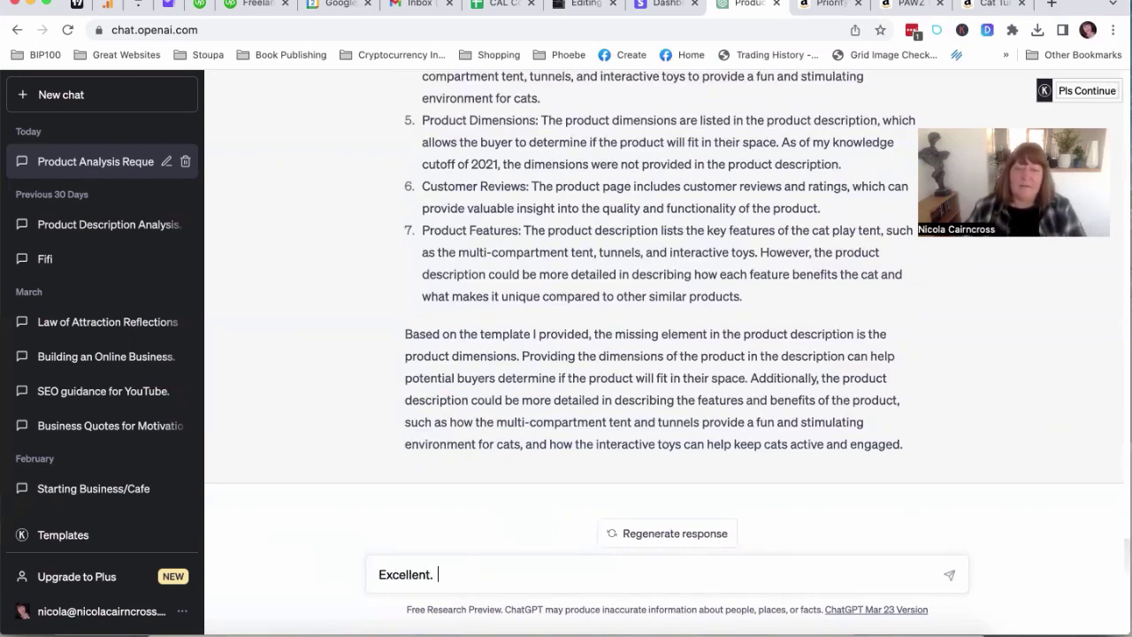
type(" Now can you")
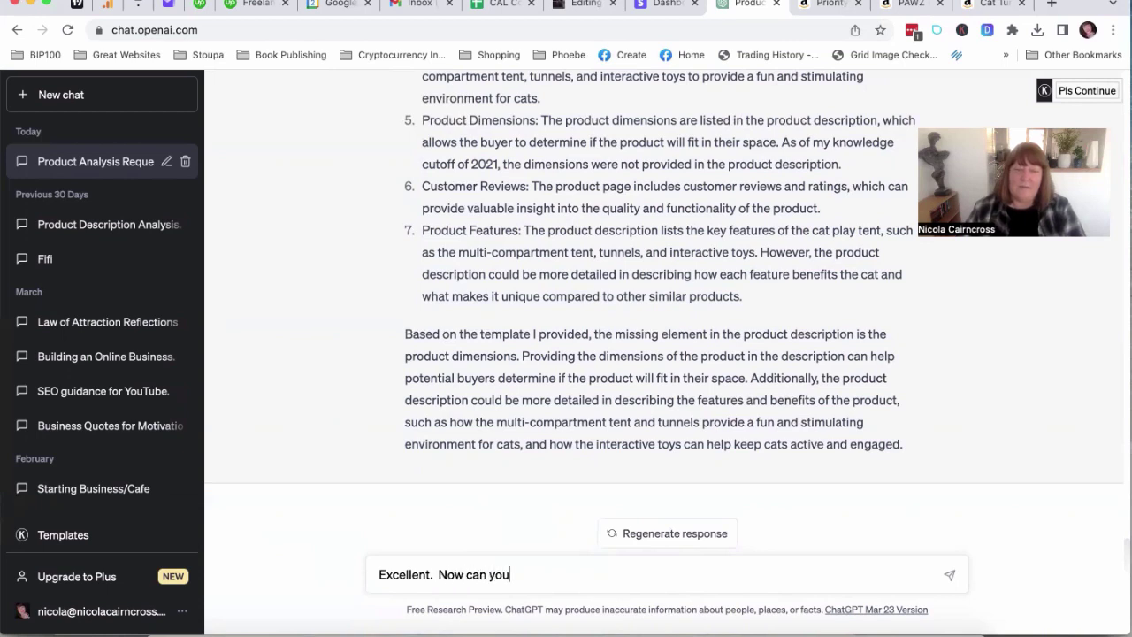
type(" tell me if the last product analysed had")
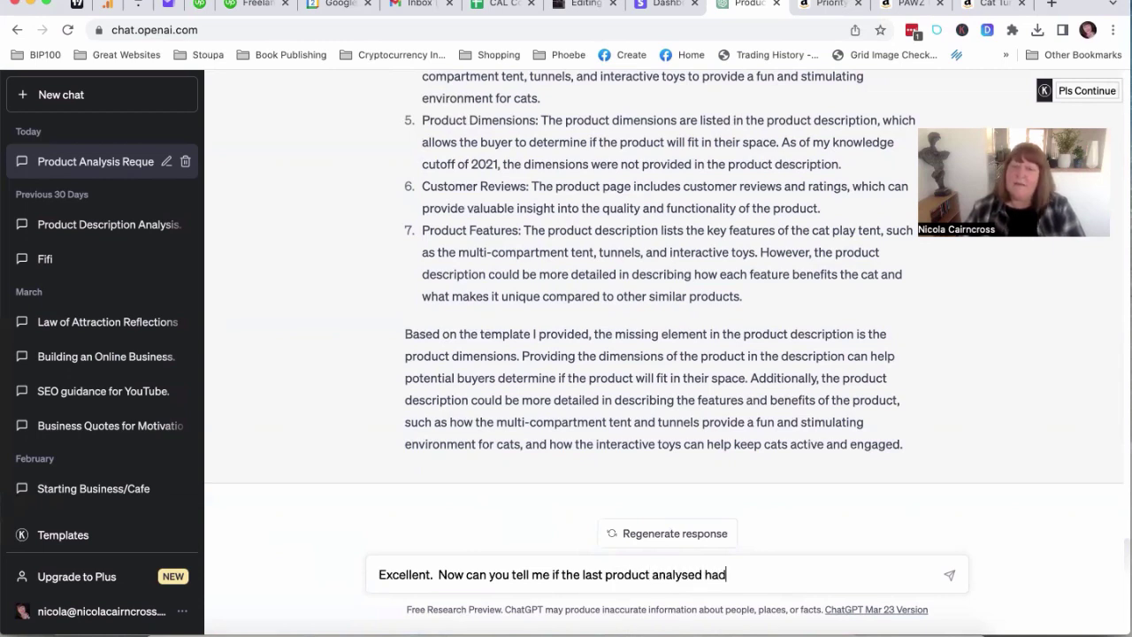
type(" any elements")
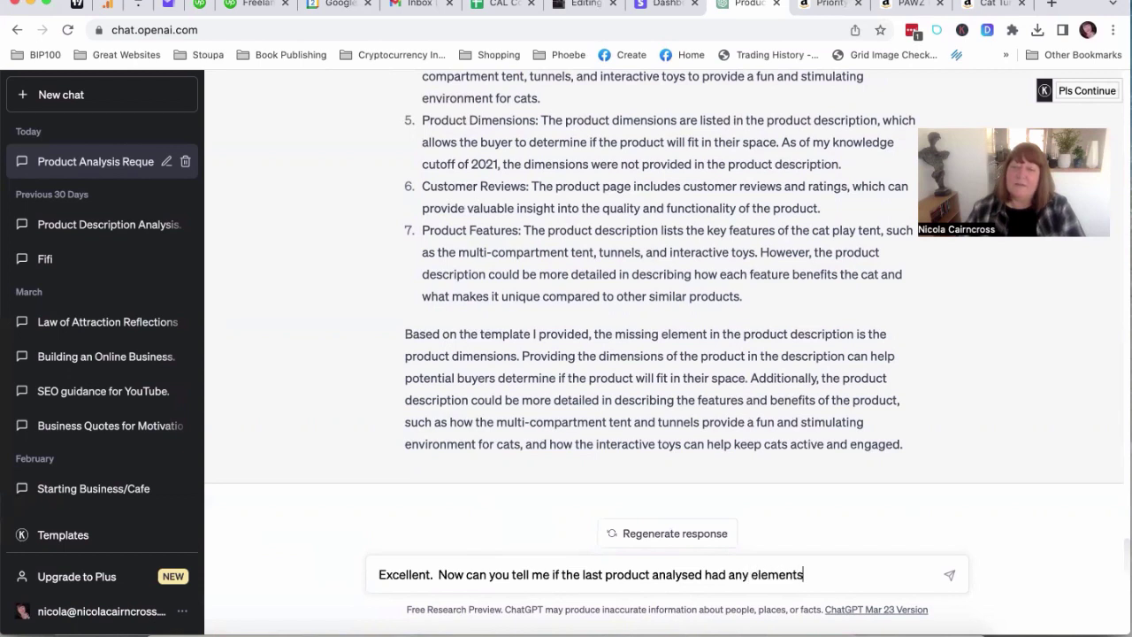
type(" in the dec")
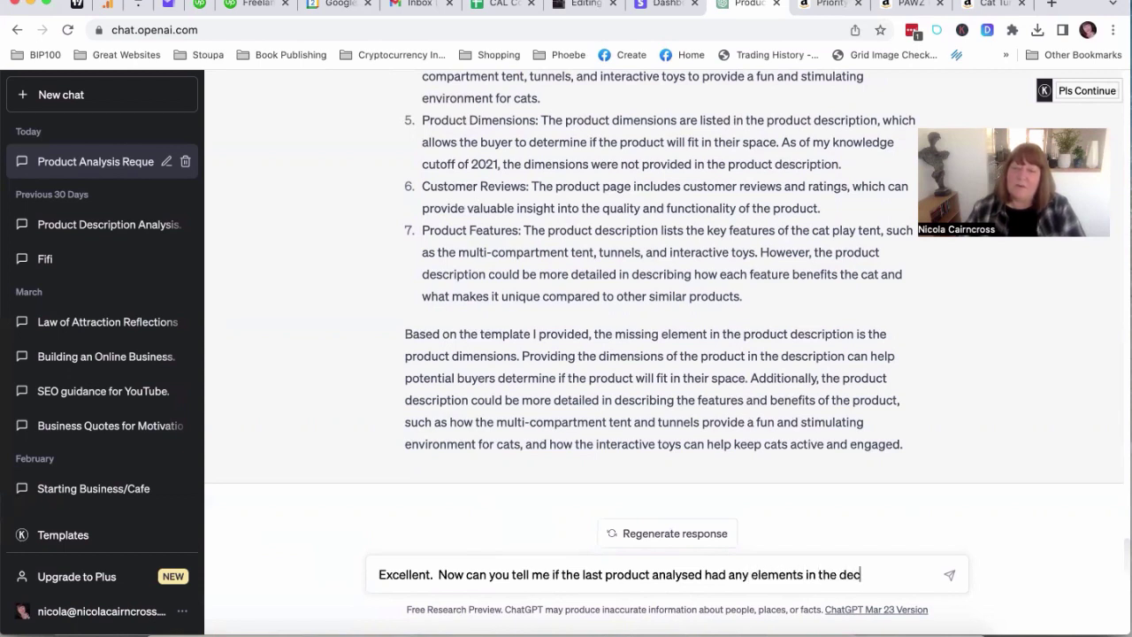
key("BackSpace")
type("scription that")
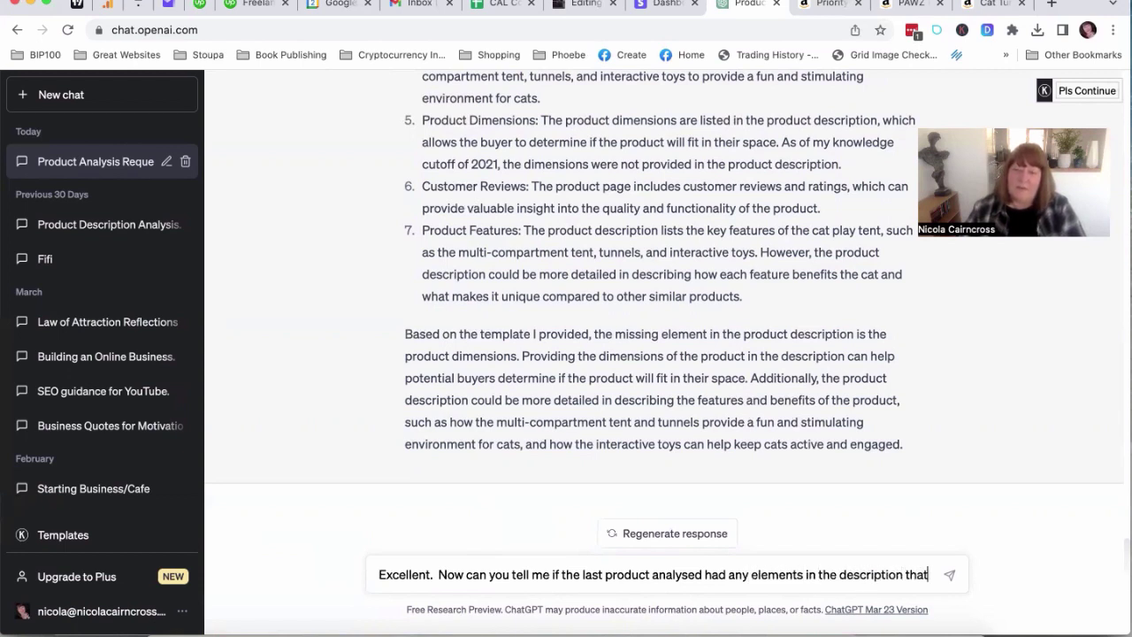
type(" should be added to")
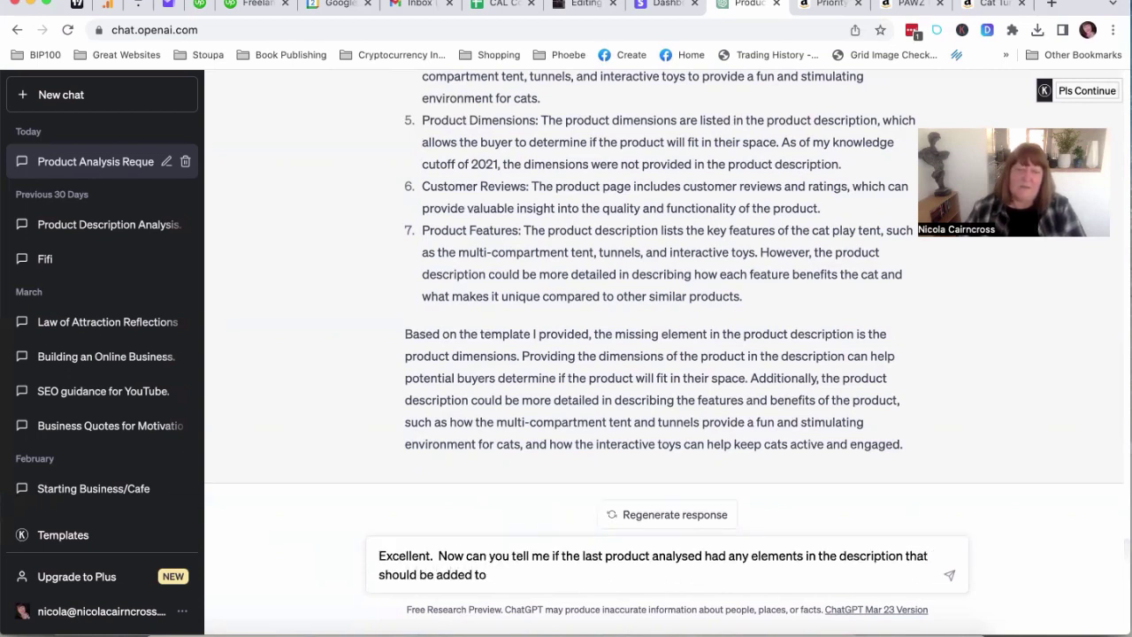
type(" our tem")
key("BackSpace")
type("our template?")
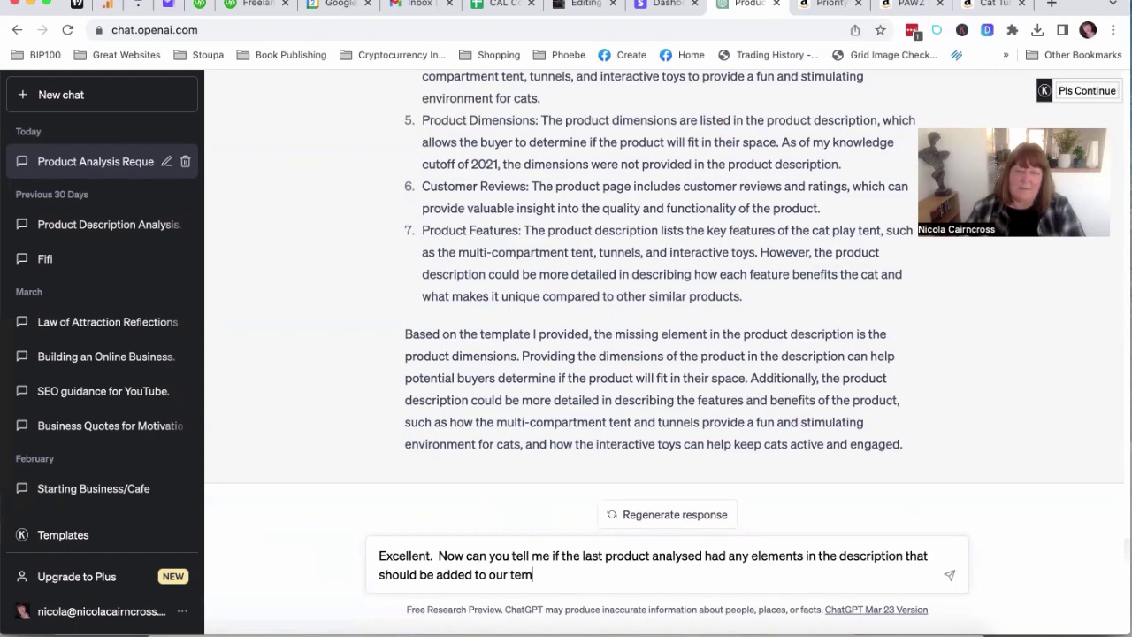
key("Return")
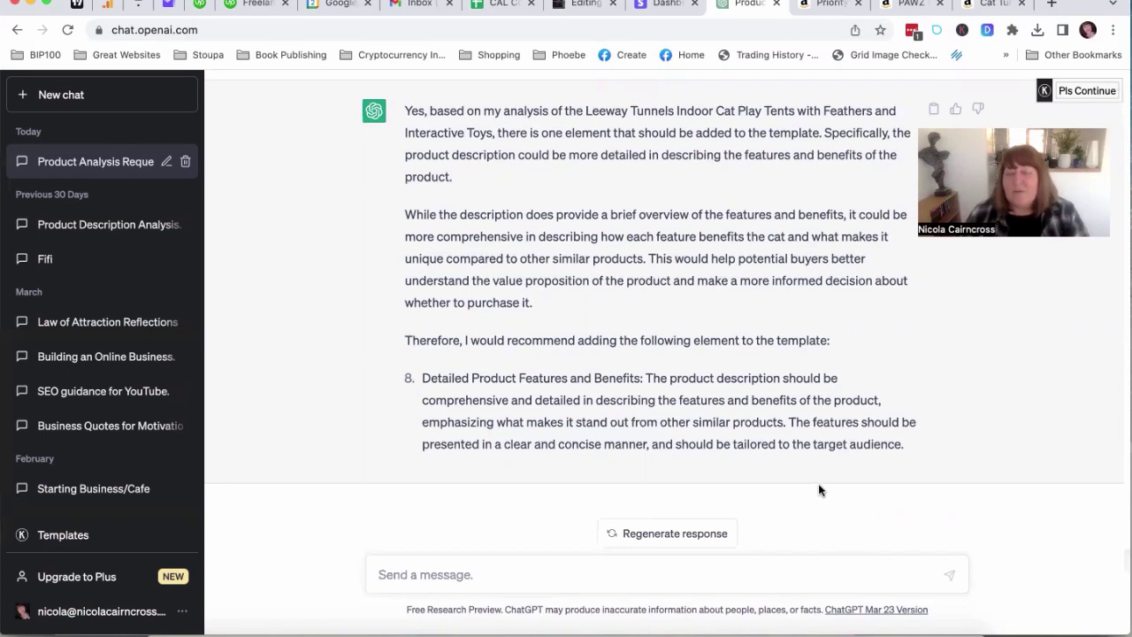
scroll(819, 491, "up", 1)
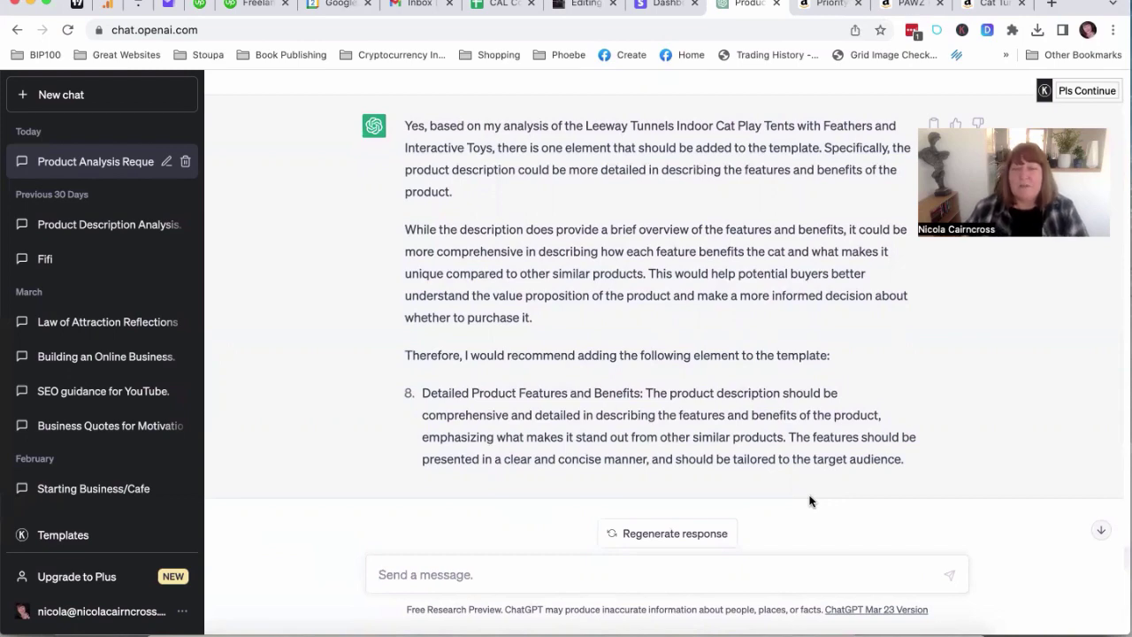
scroll(788, 356, "up", 6)
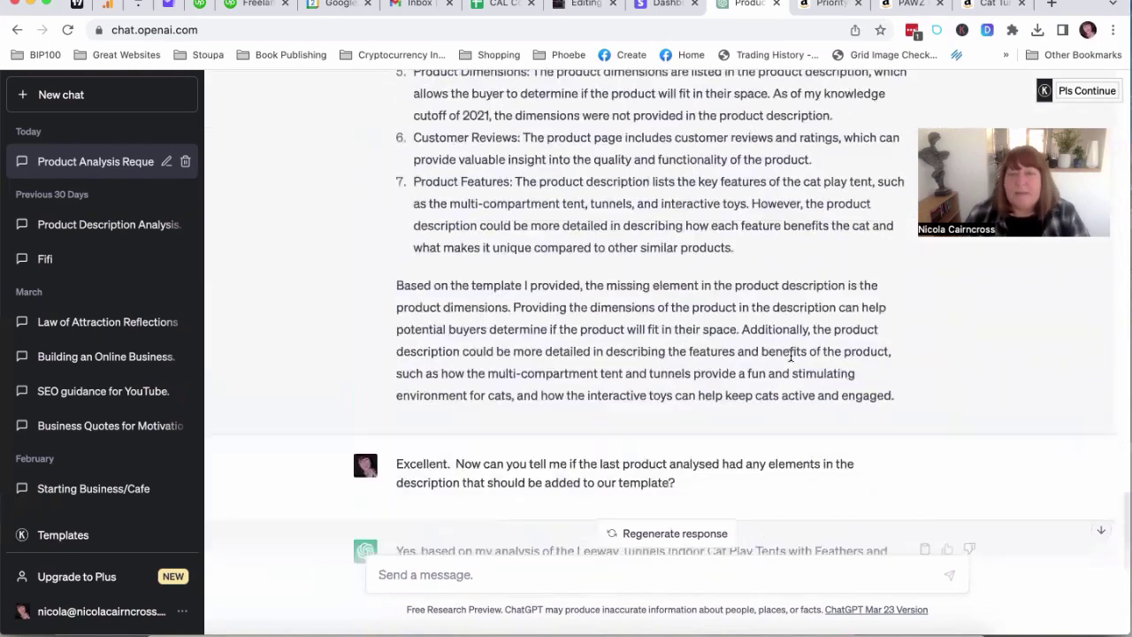
scroll(790, 361, "up", 10)
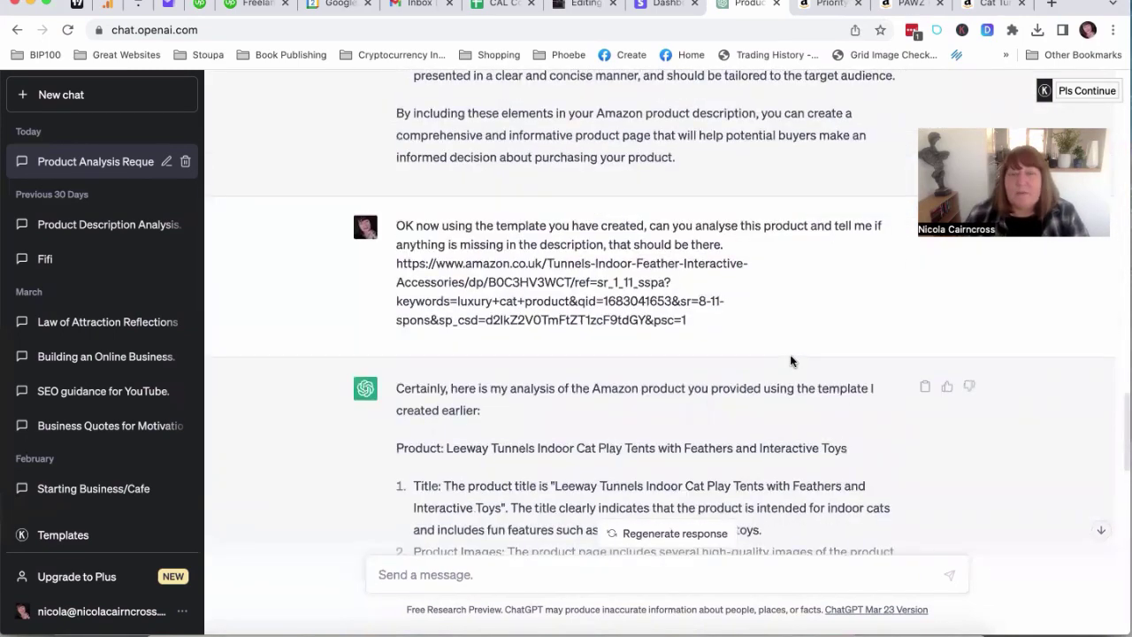
Request 21 promotional tweets for the first, more expensive cat climbing frame, changing 10 to 21
type("Based on the")
type(" first product")
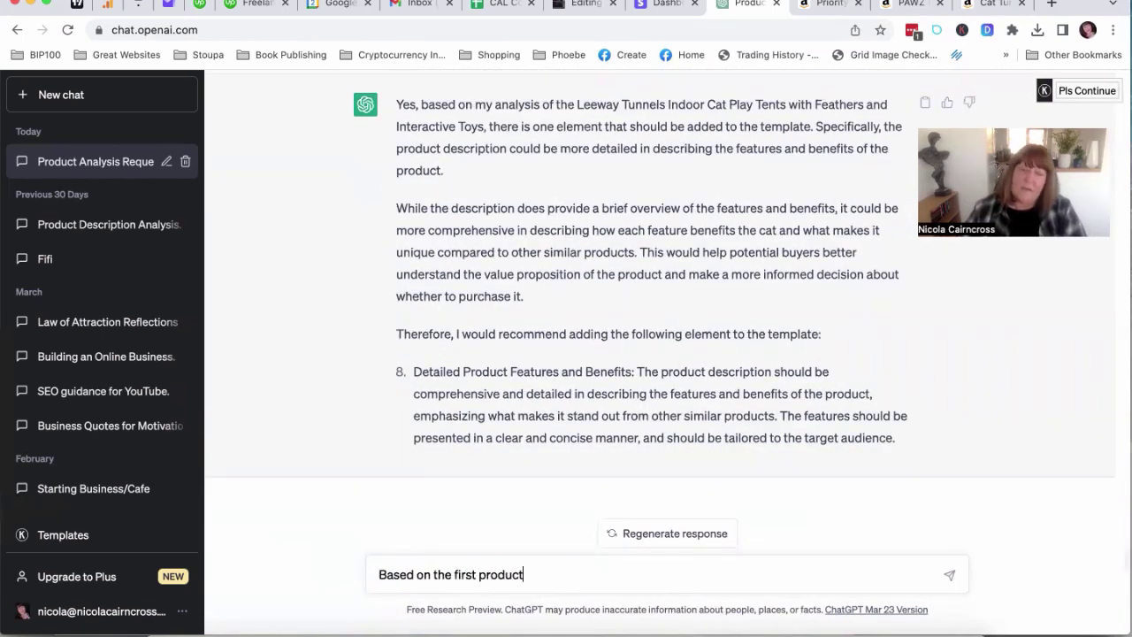
type(", the more expensive cat c")
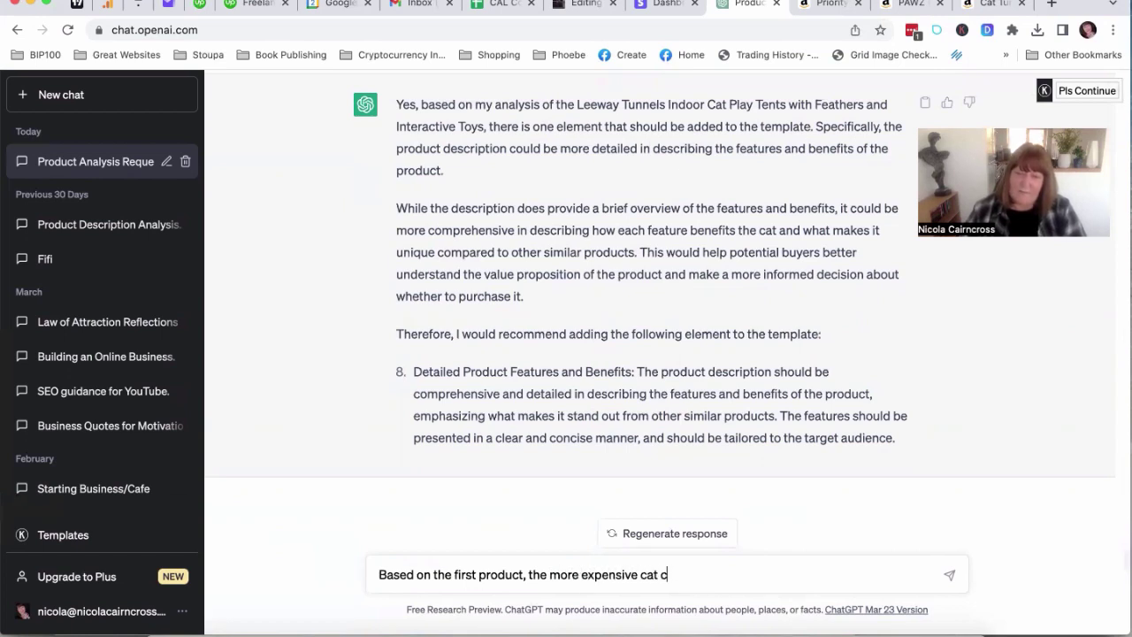
type("mbing frame, and")
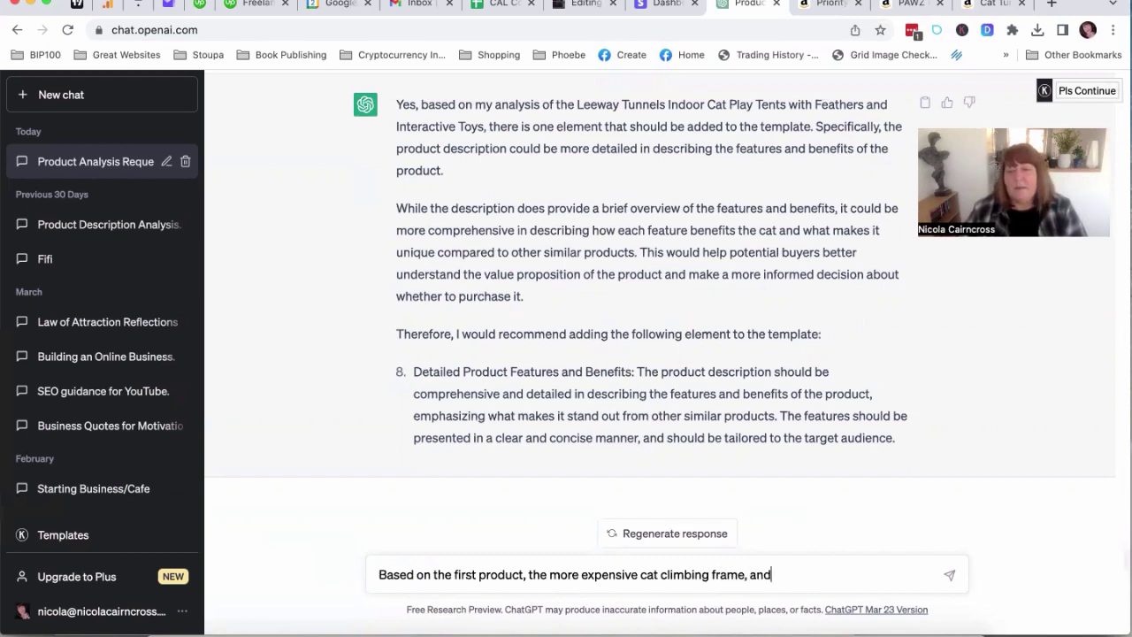
key("BackSpace")
key("BackSpace")
key("BackSpace")
key("BackSpace")
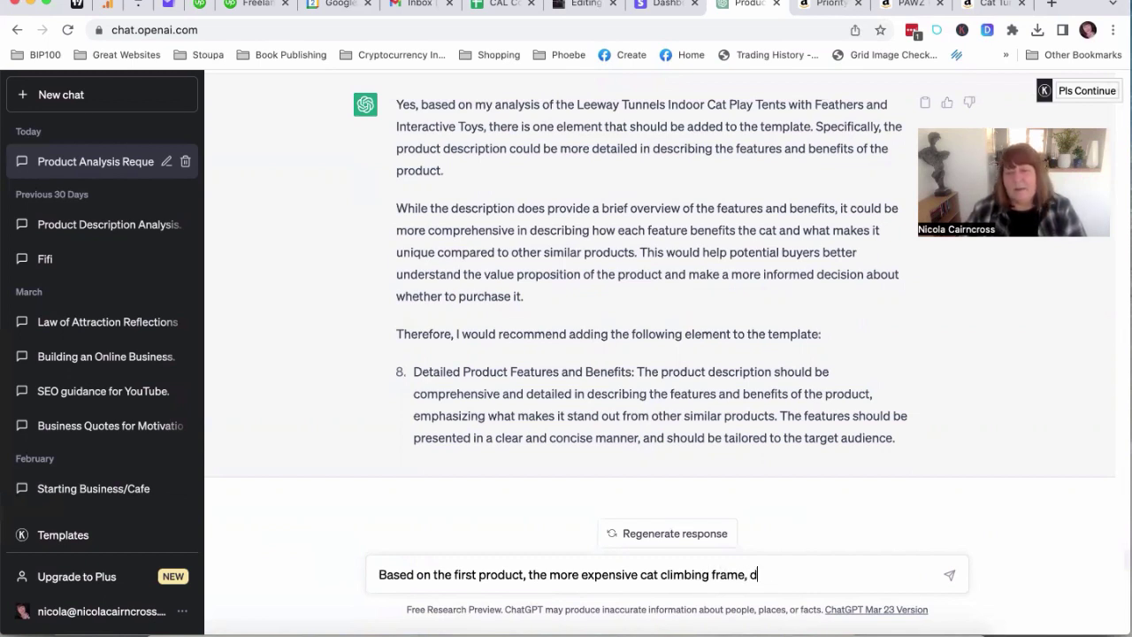
type("can you create 10 ")
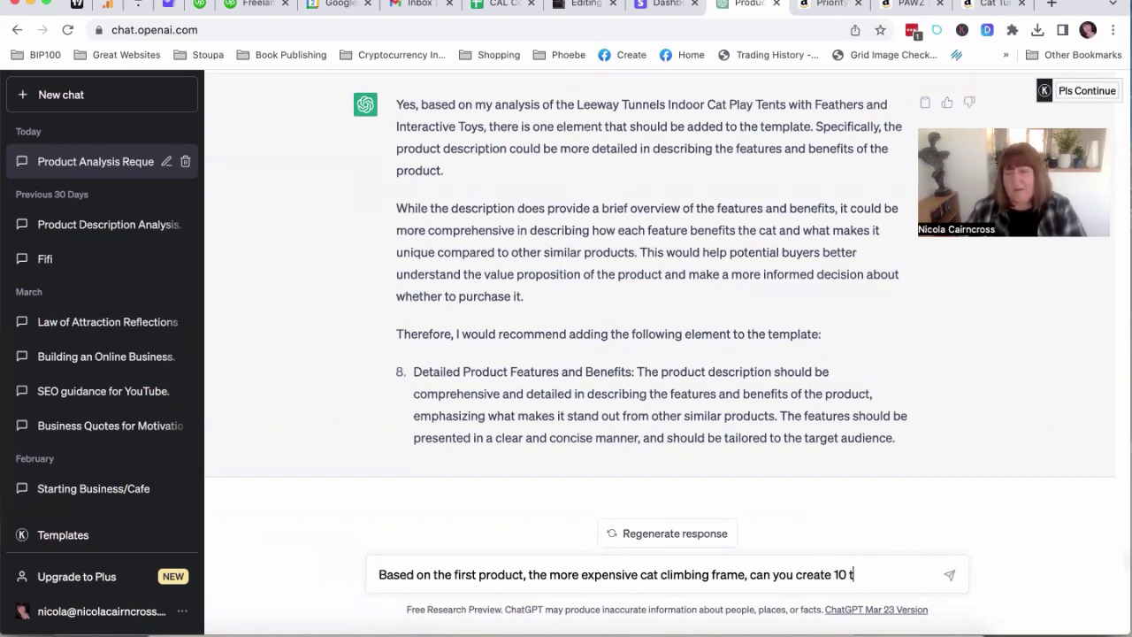
type("tweets around this product")
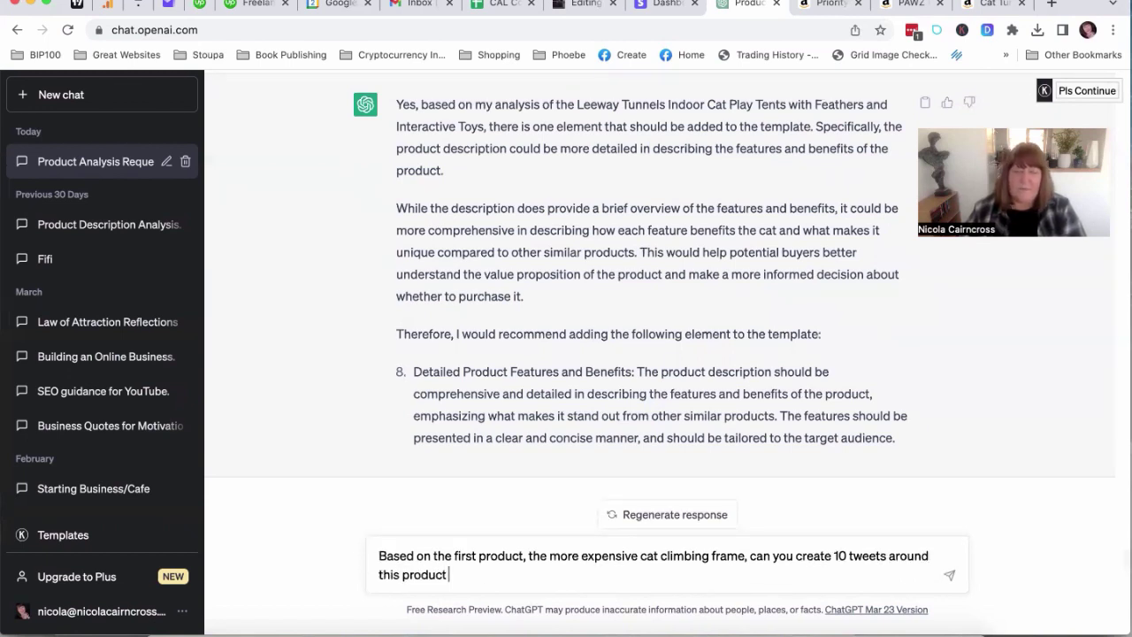
type(" to use?")
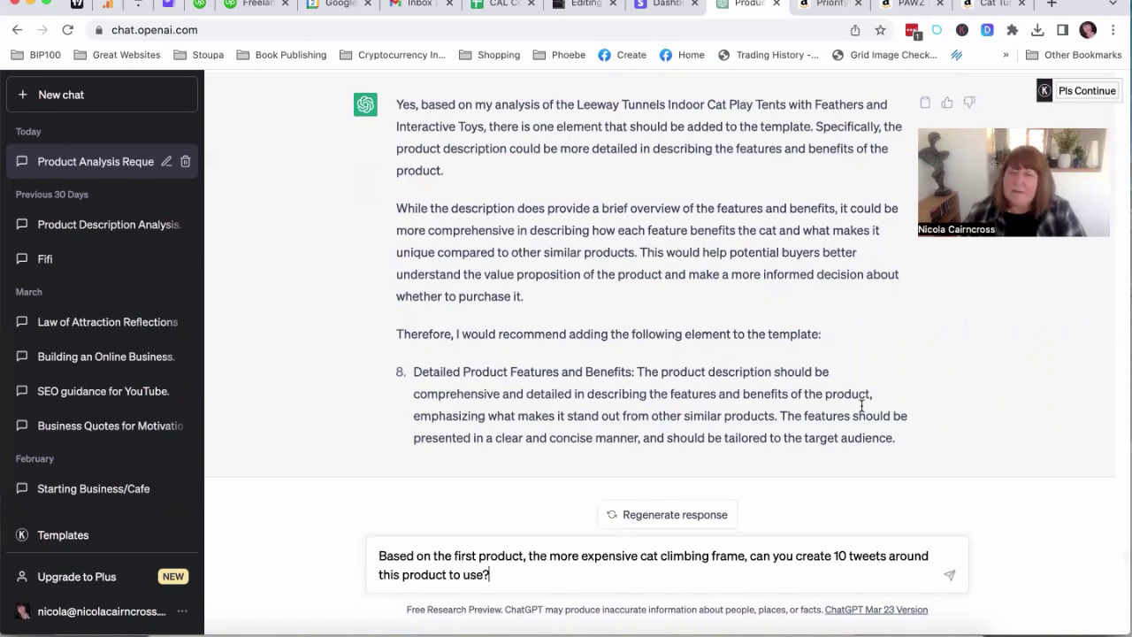
double_click(836, 556)
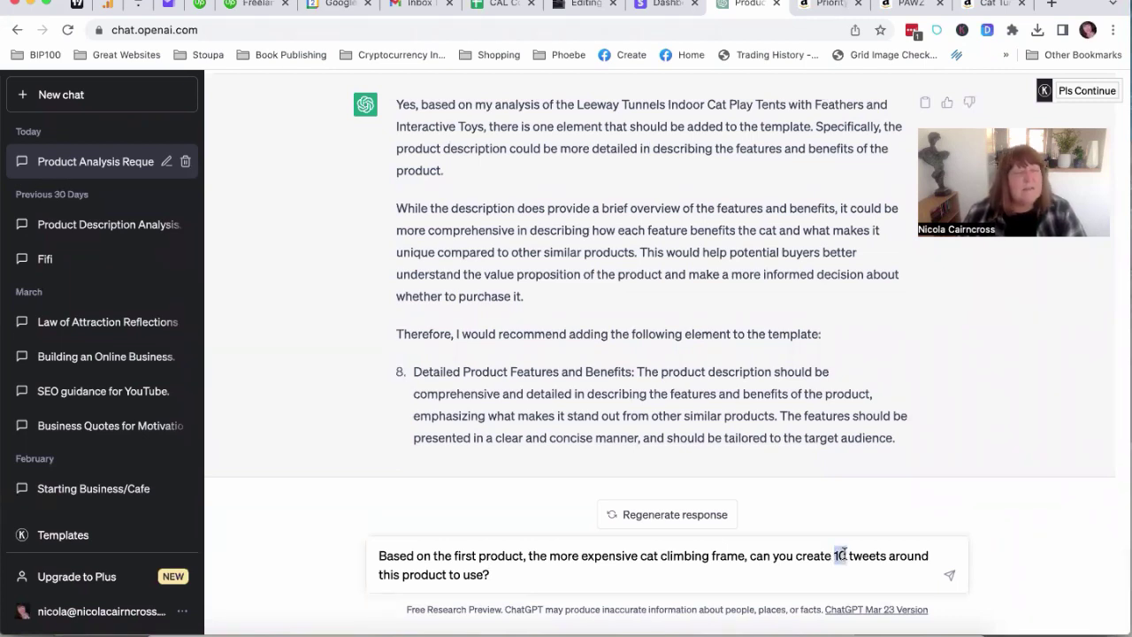
type("21")
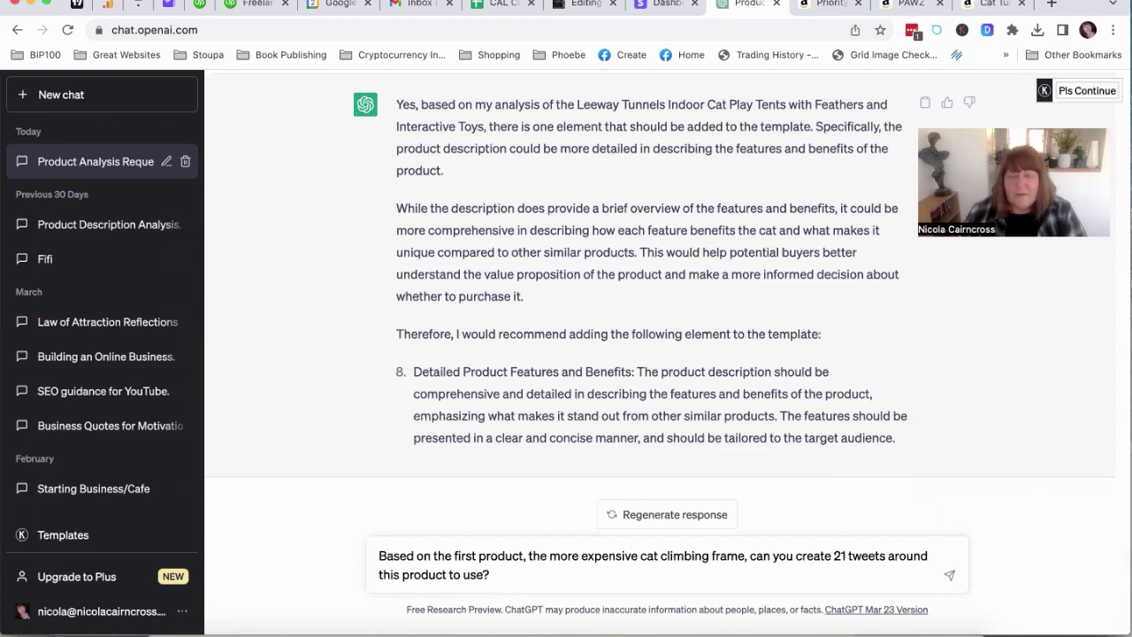
key("Return")
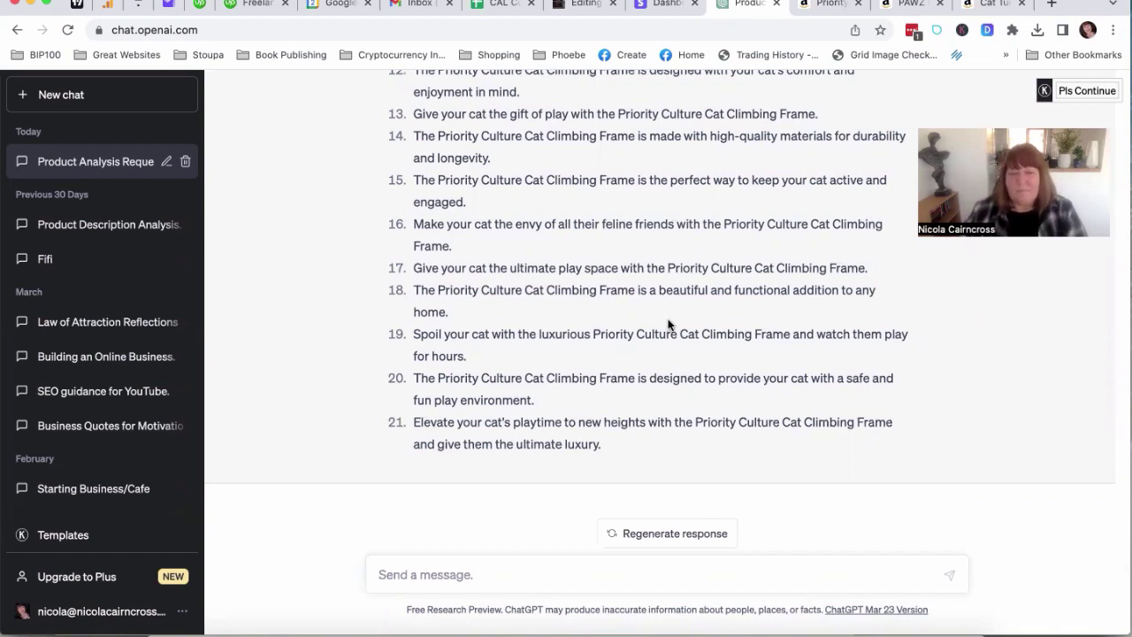
Request a 500-word blog post on Fifi the cat's emotions before and after her owner buys the product
type("Can you")
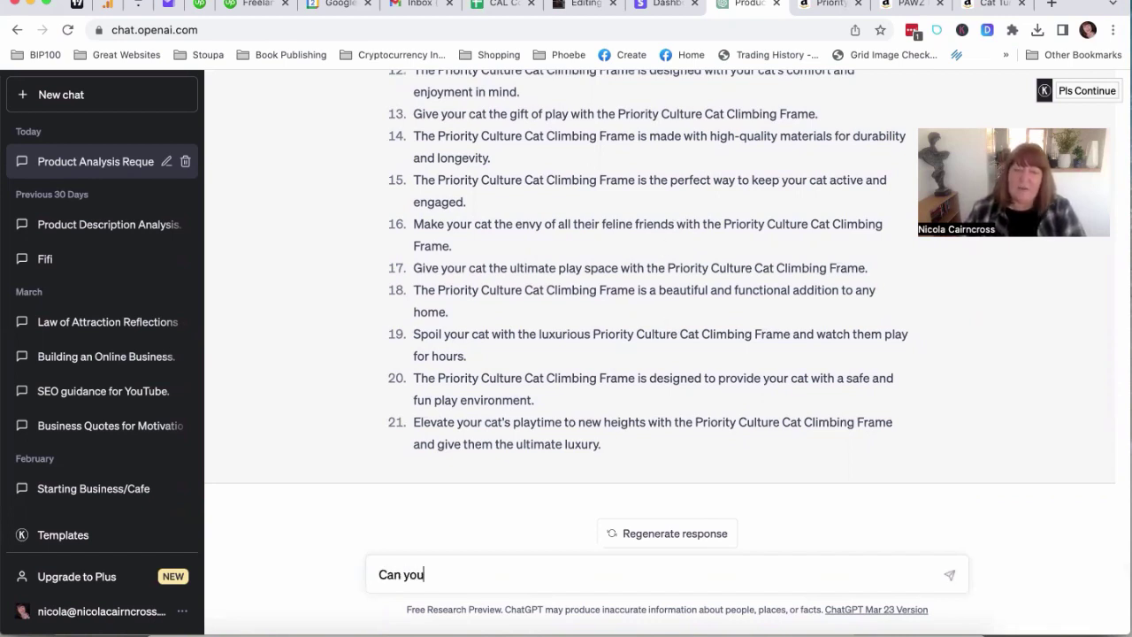
type(" write a blog post about ")
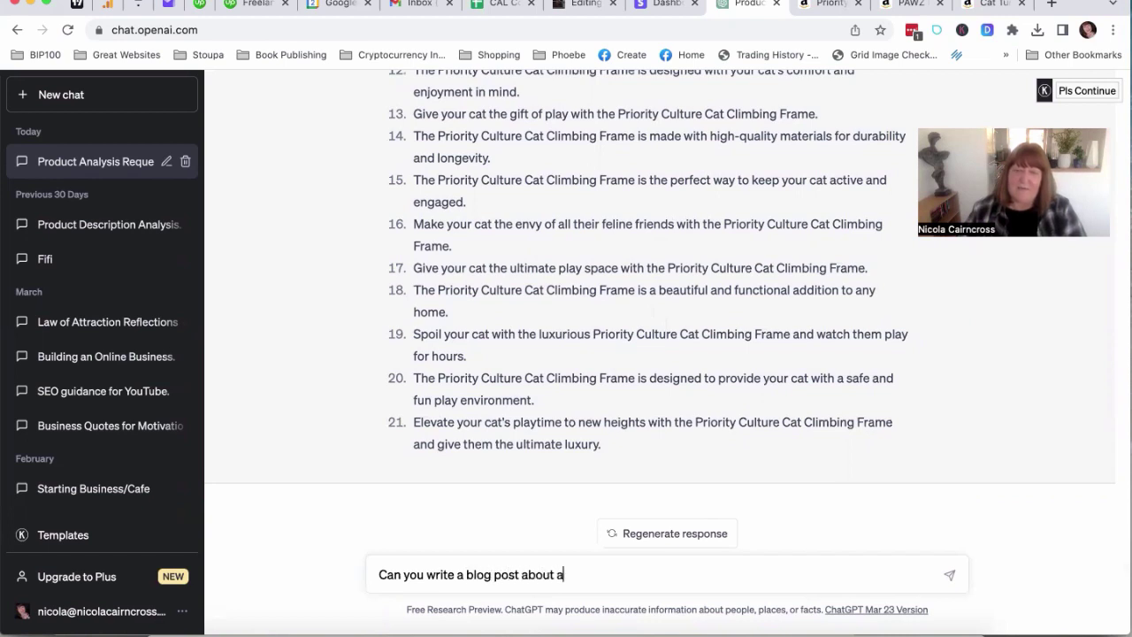
type("a cac")
key("BackSpace")
type("t a")
type("lled Fifi whose owner has just brounght")
key("BackSpace")
key("BackSpace")
key("BackSpace")
key("BackSpace")
key("BackSpace")
key("BackSpace")
type("ought this product.  ")
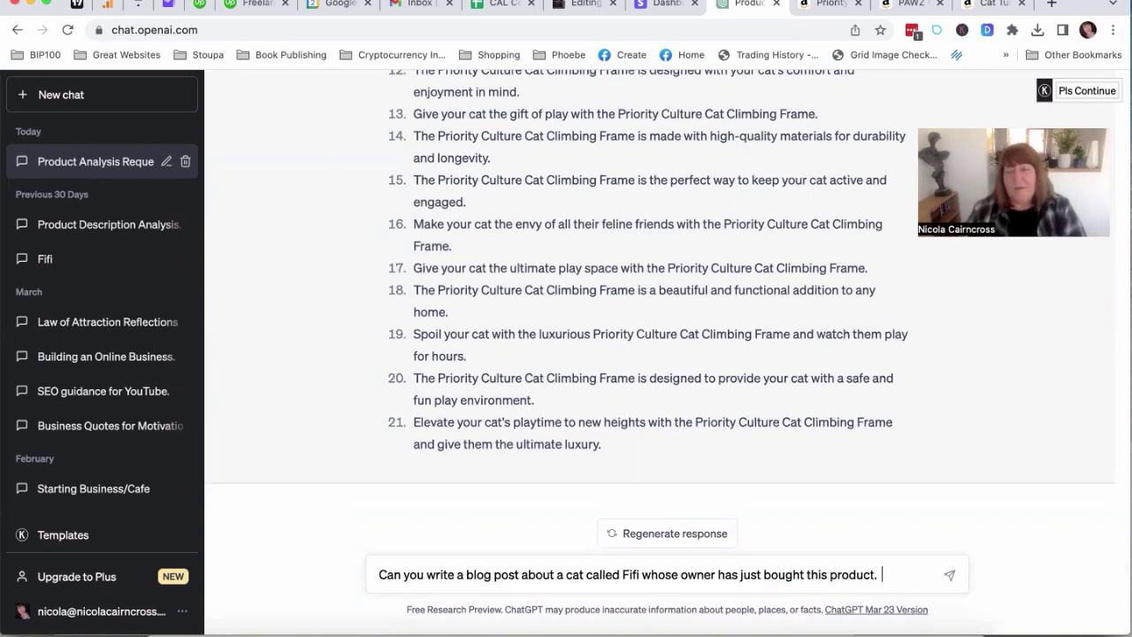
type("Include")
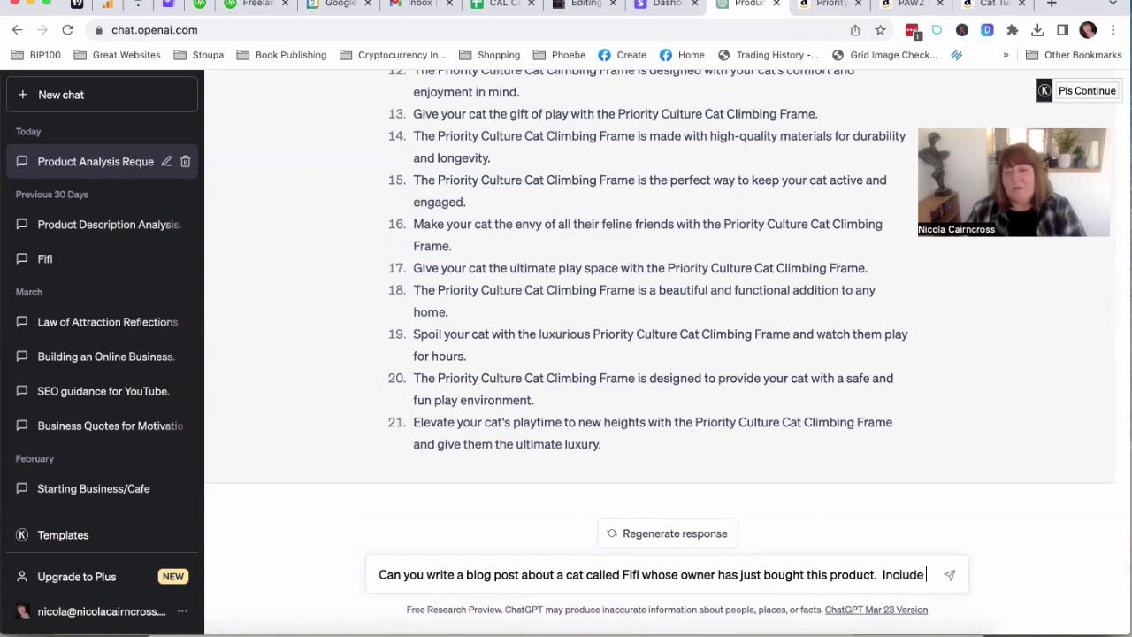
type(" the br")
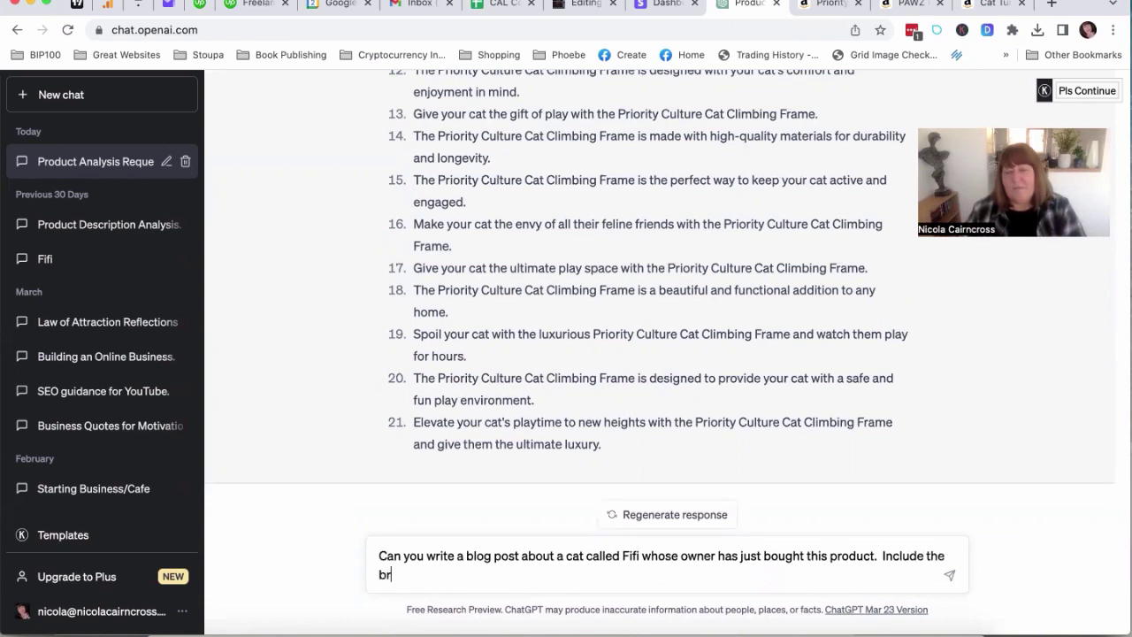
key("BackSpace")
type("efore and after siti")
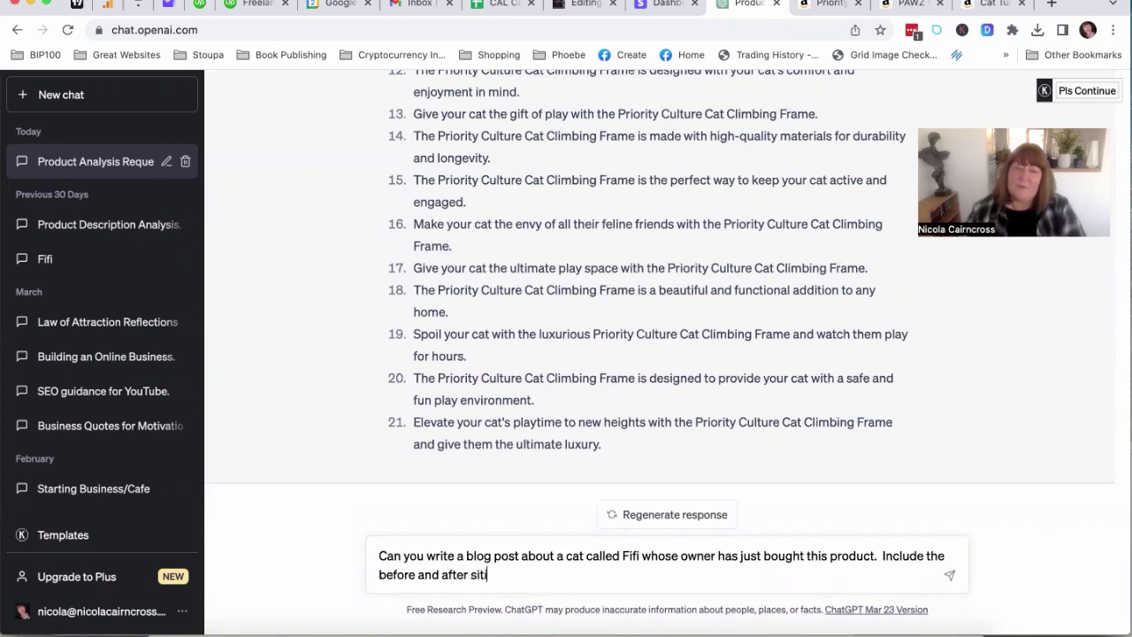
key("BackSpace")
type("uation and ")
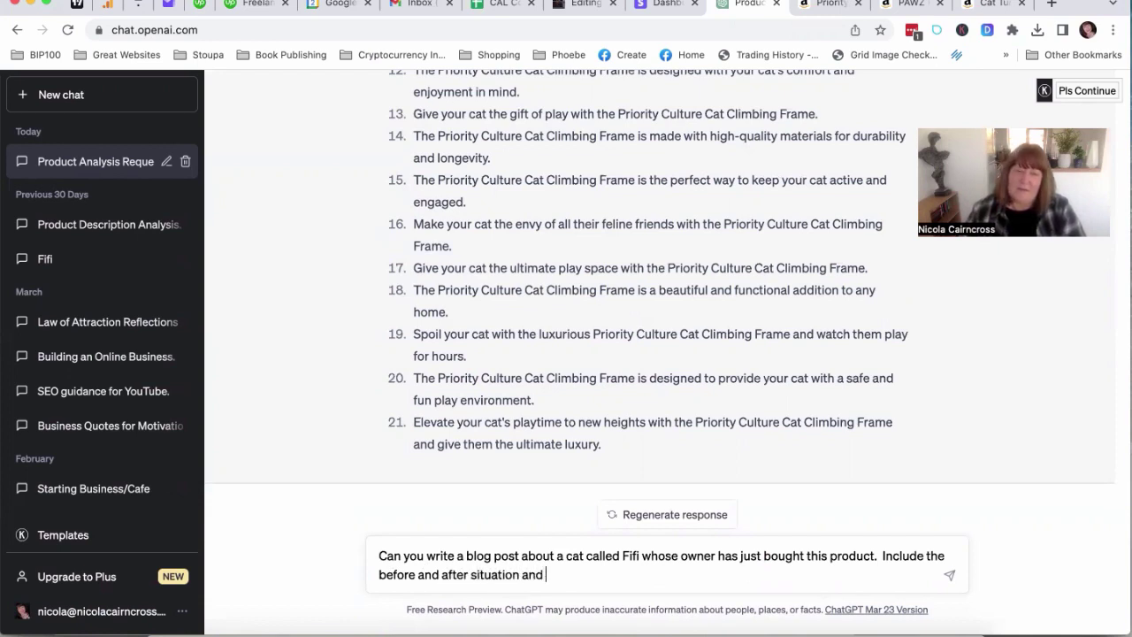
type("ema")
key("BackSpace")
type("otions of the")
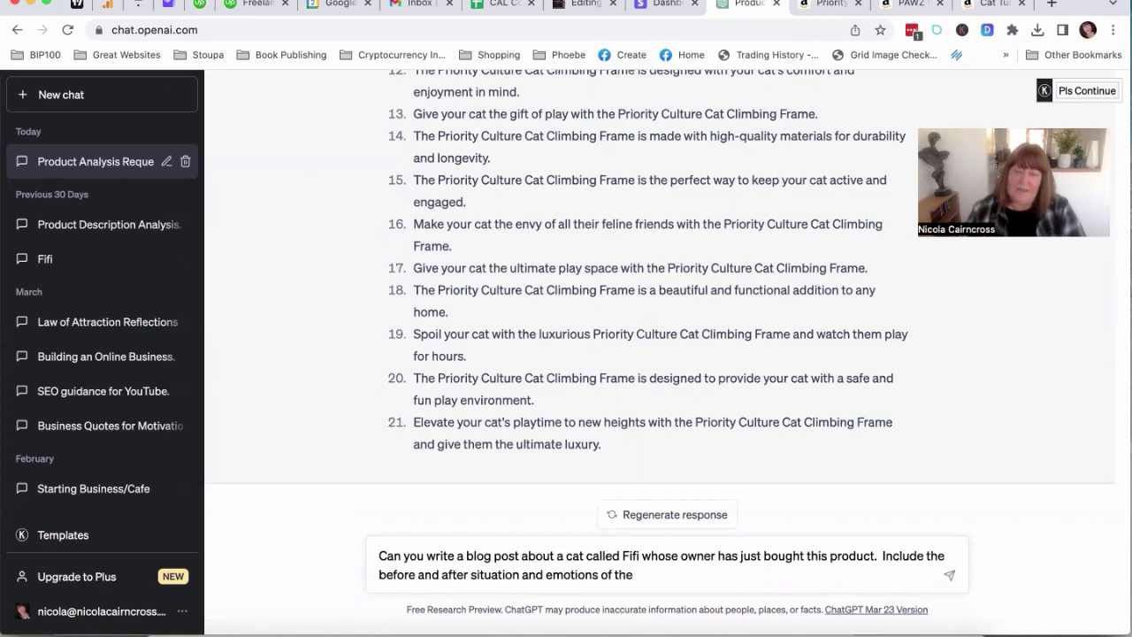
type(" cat cl")
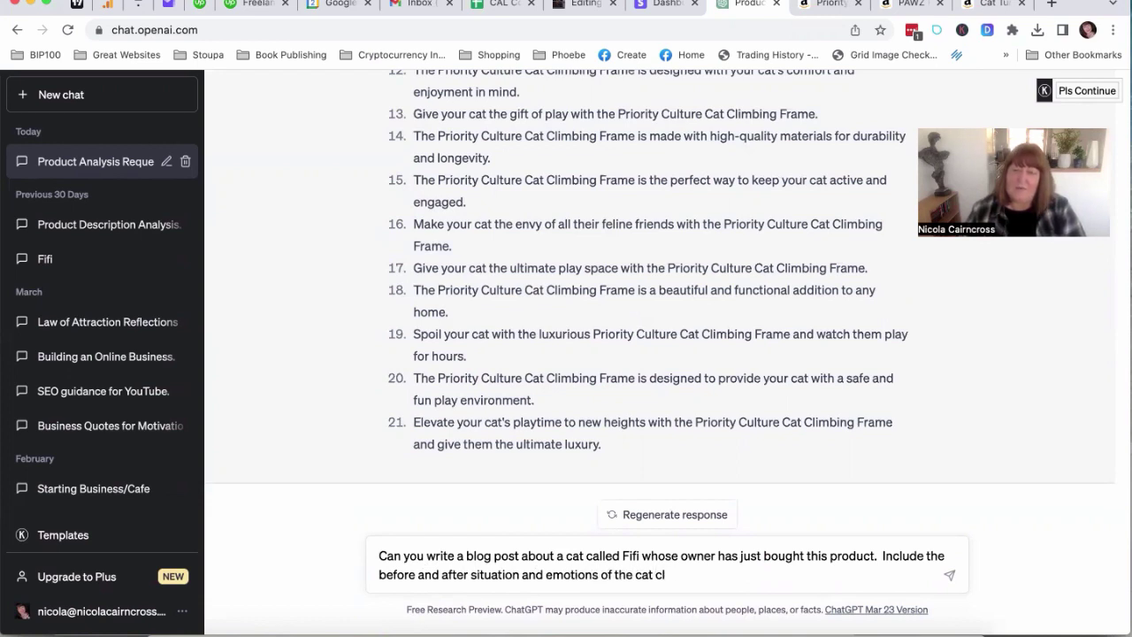
type("lelled Fifi")
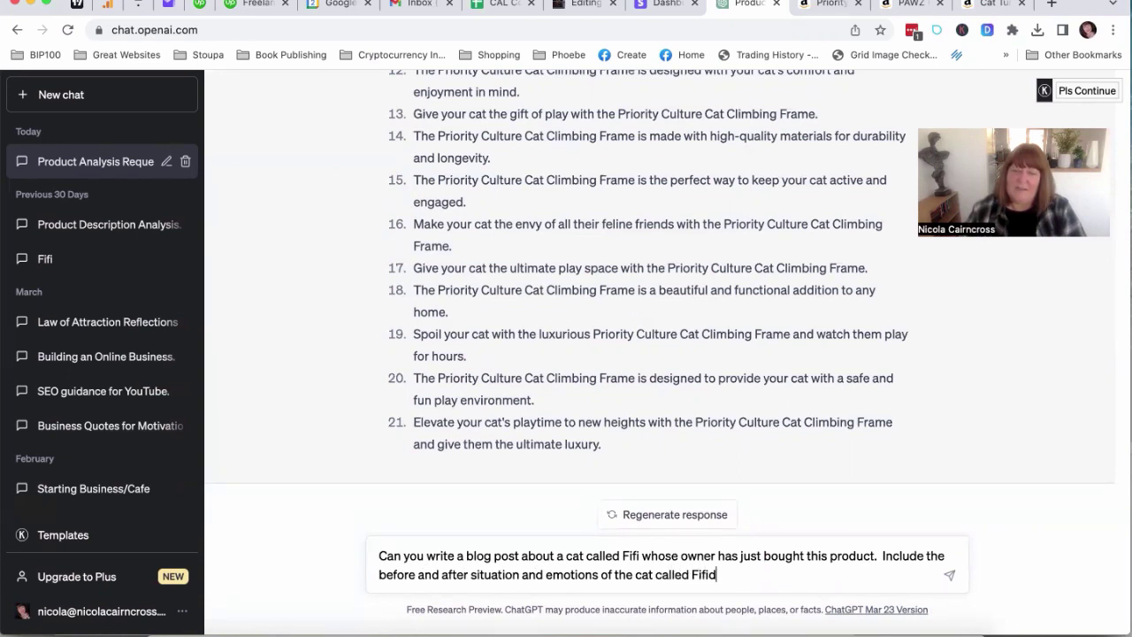
type(".  This will be a blog post of ")
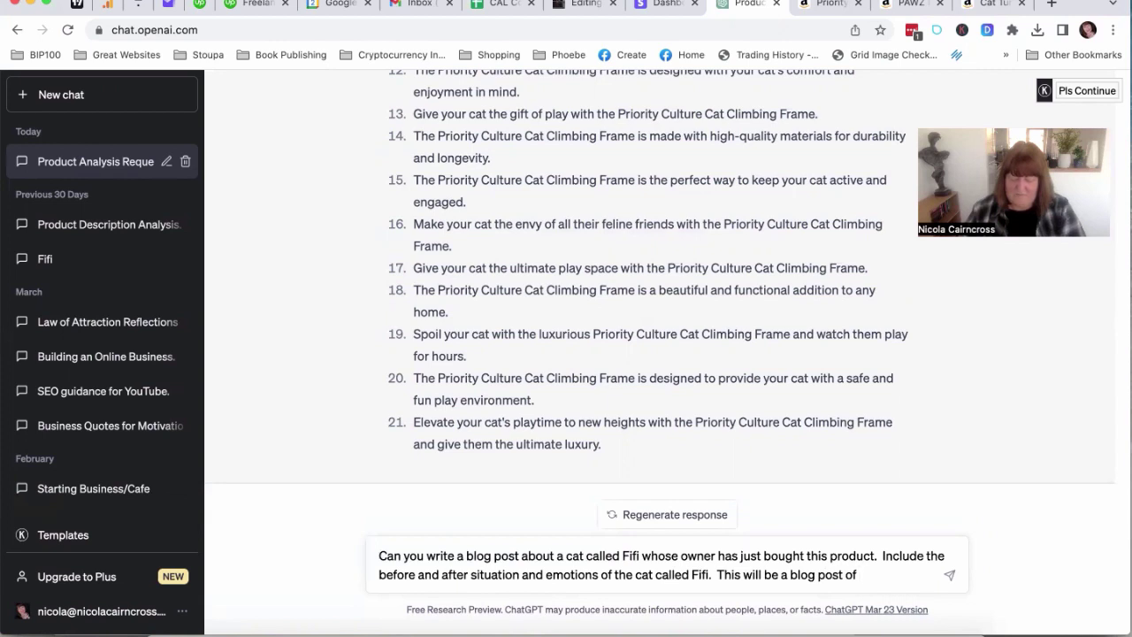
type("500 work")
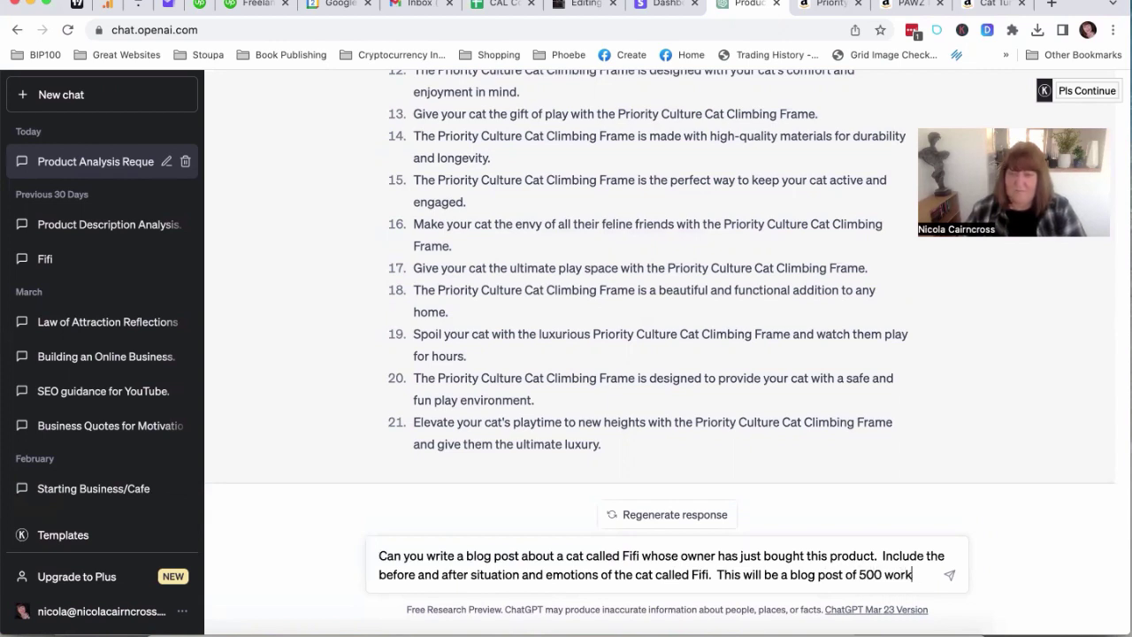
key("BackSpace")
type("ds.")
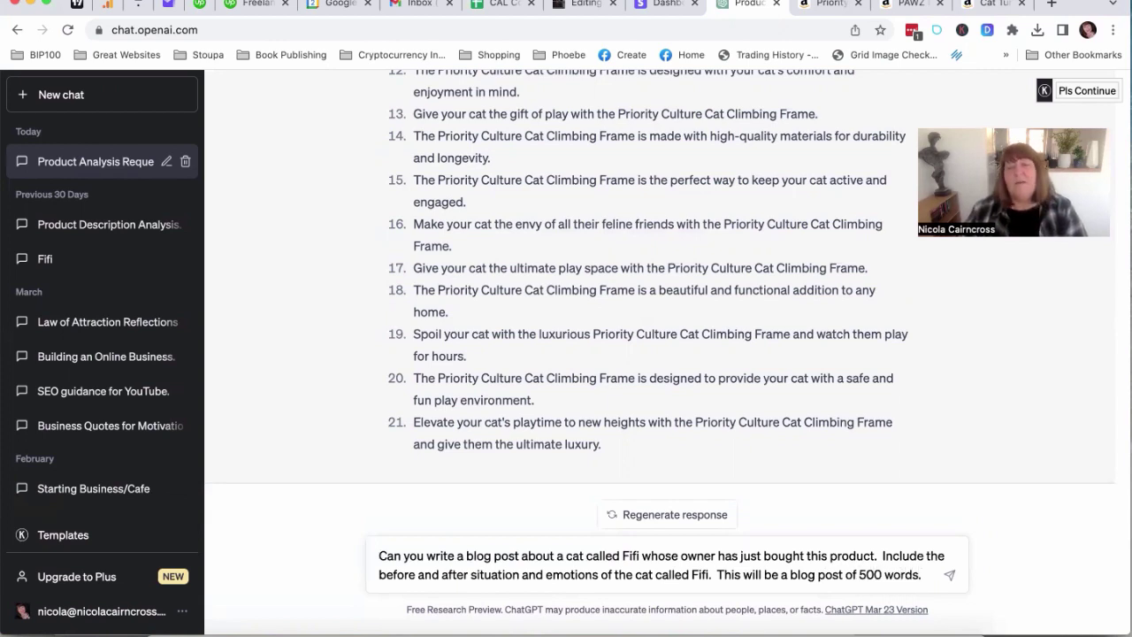
key("Return")
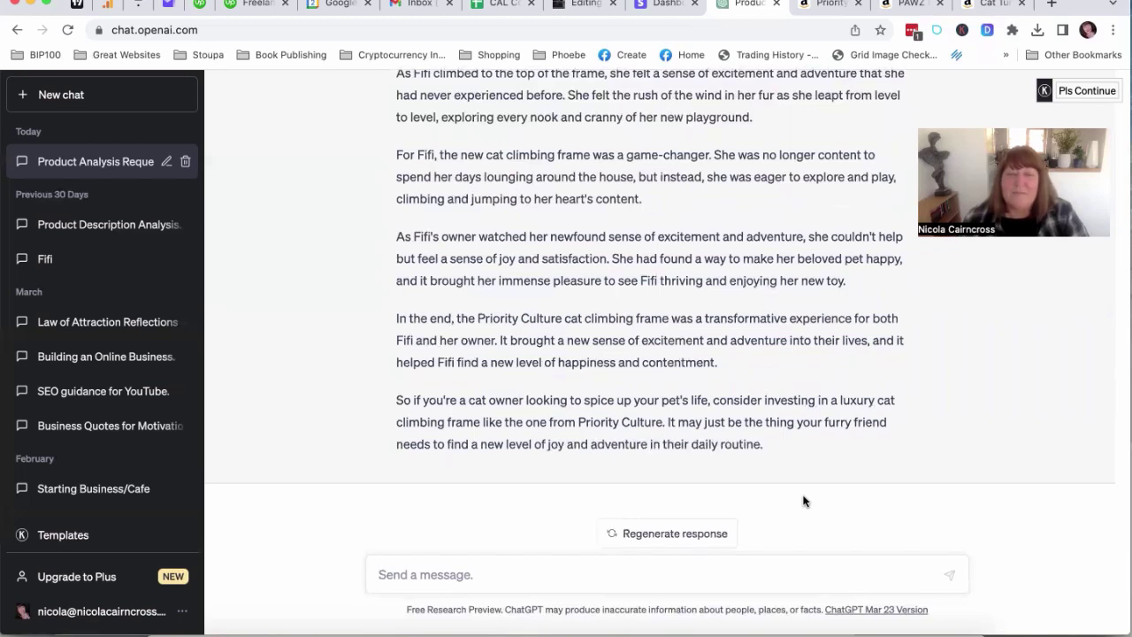
Praise the blog post and ask for tweets about Fifi and her new climbing frame
type("B")
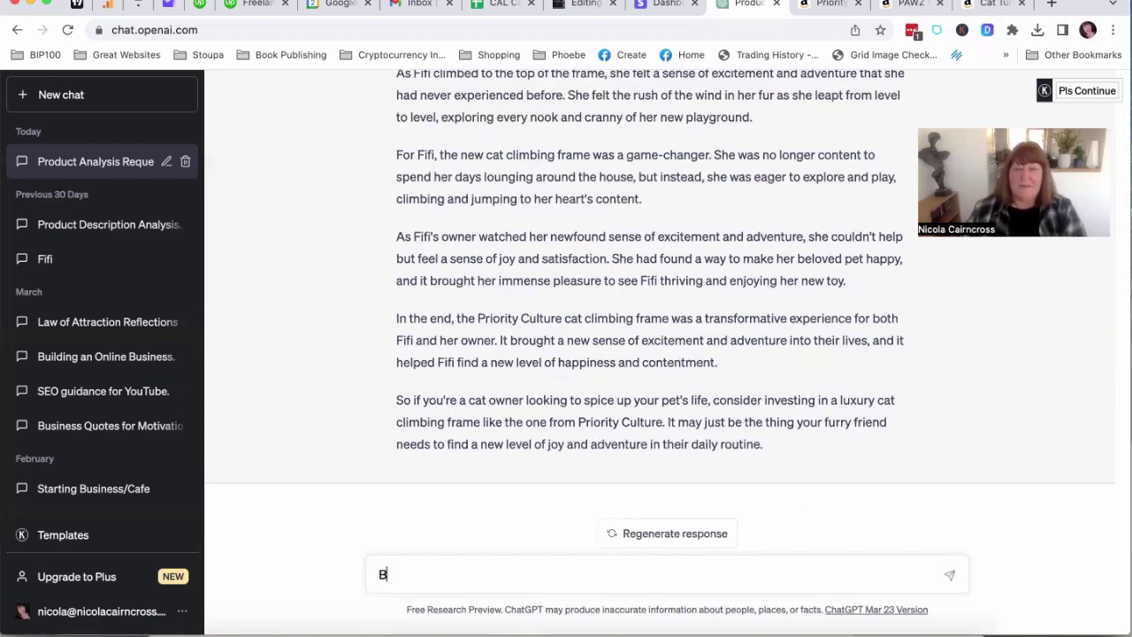
type("rilliant, ")
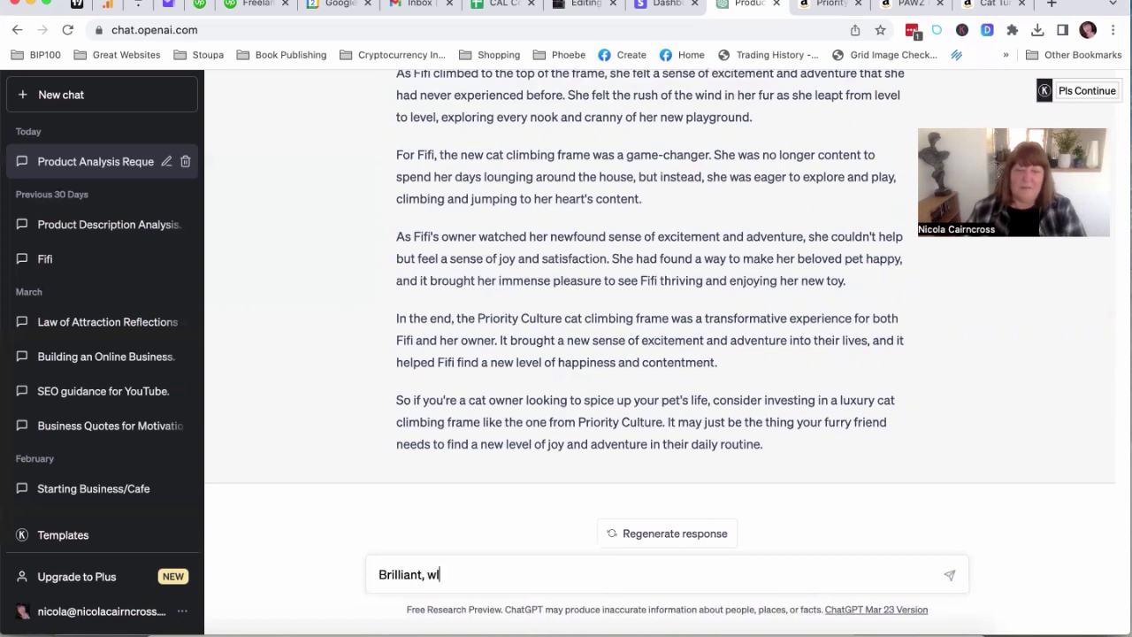
type("well done.  Now create")
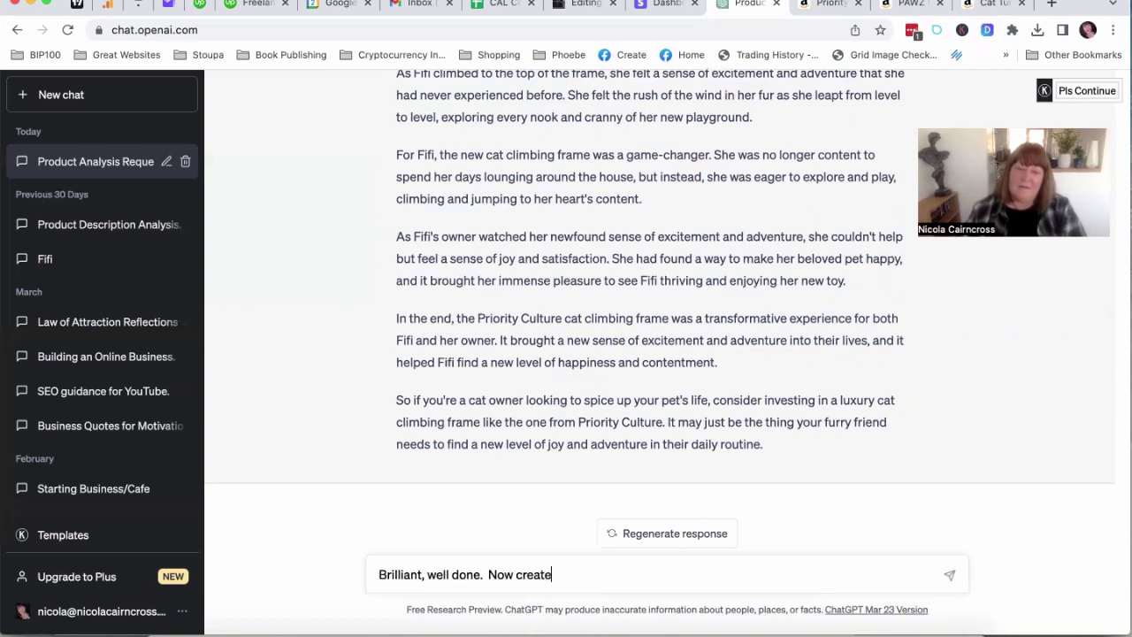
type(" 10")
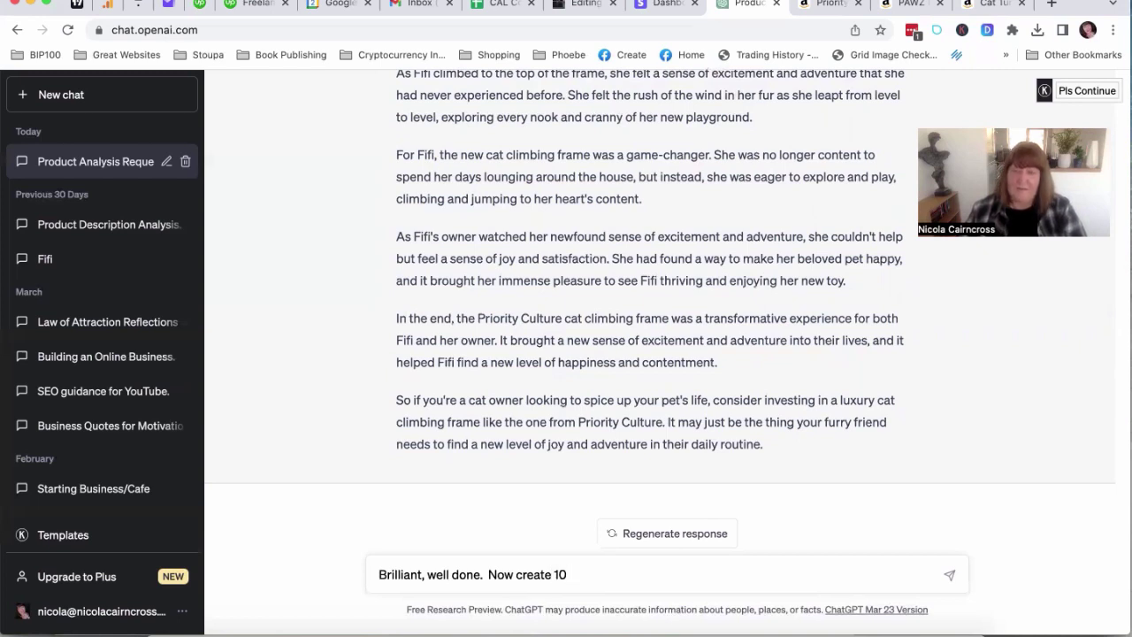
type("tweets about fifi and her new toy")
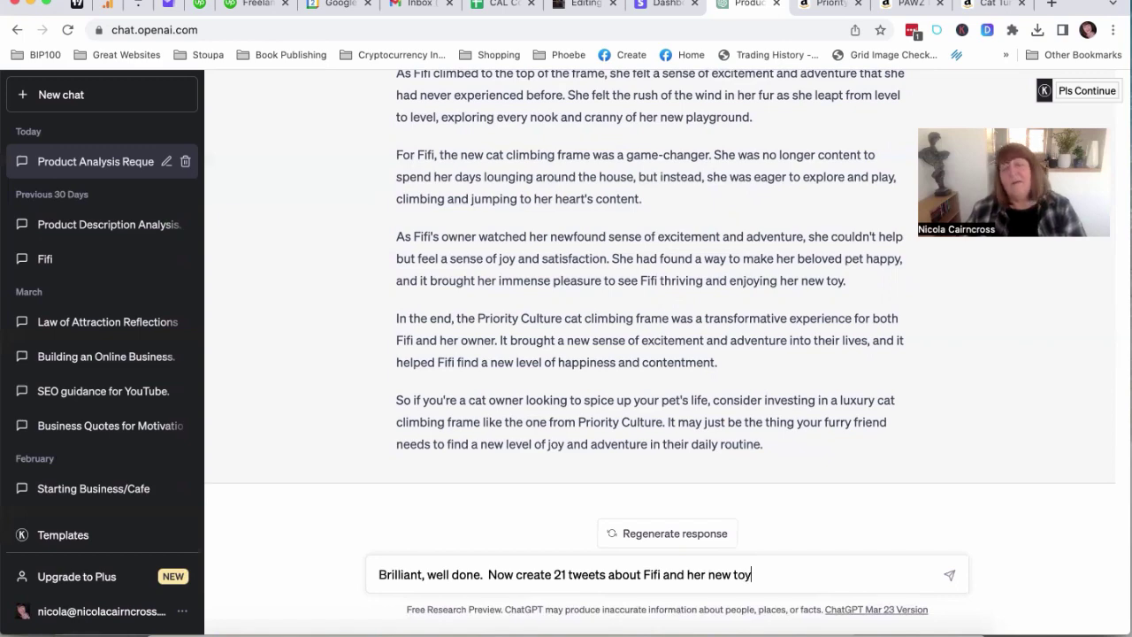
key("Return")
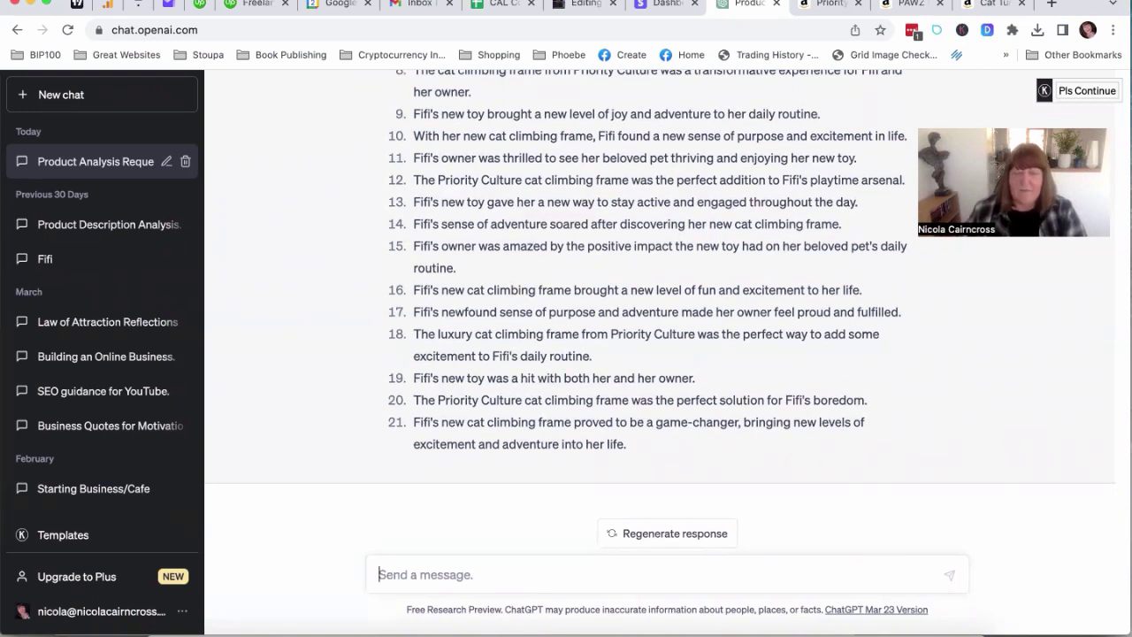
Ask for the top 20 cat and cat toy hashtags to use on Instagram
type("Very good.  Now can you tell me the top")
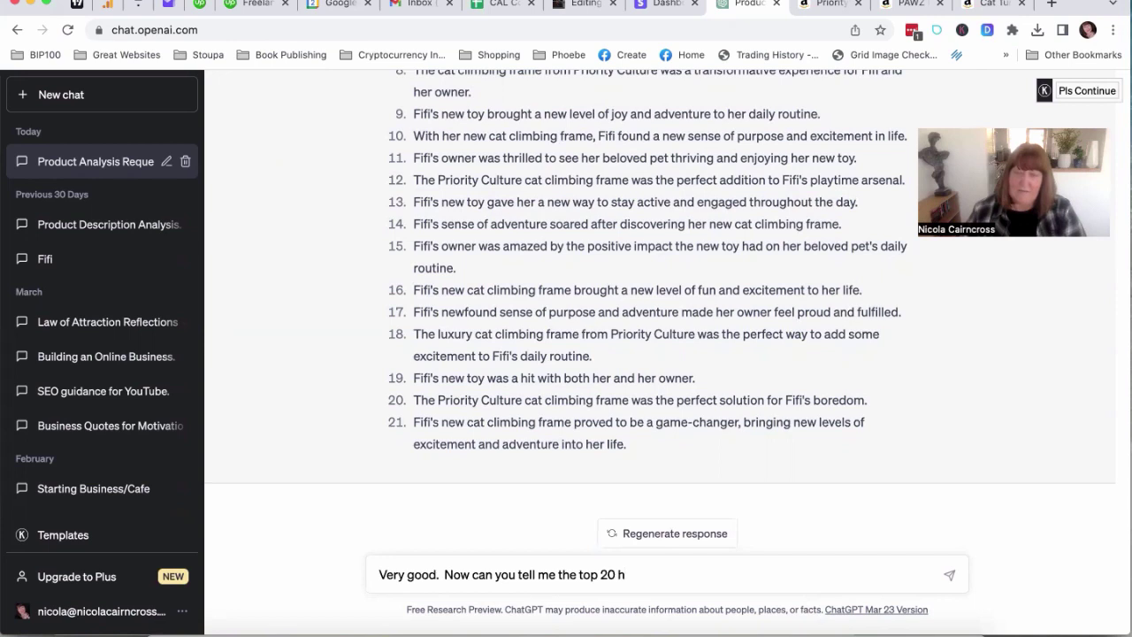
type(" 20 cat to")
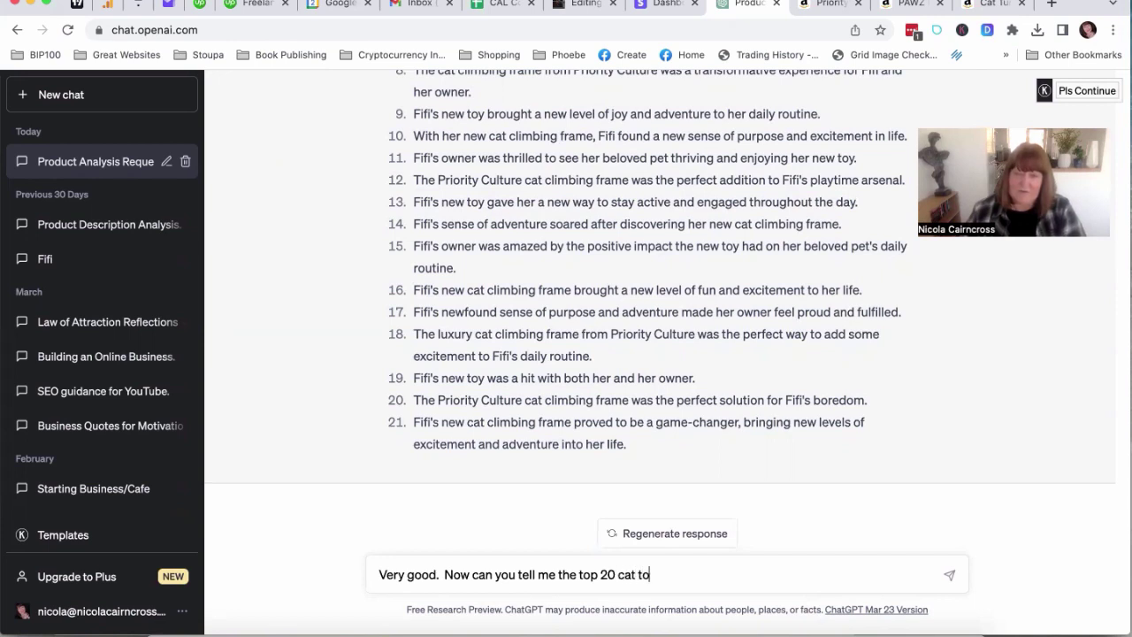
type("y ha")
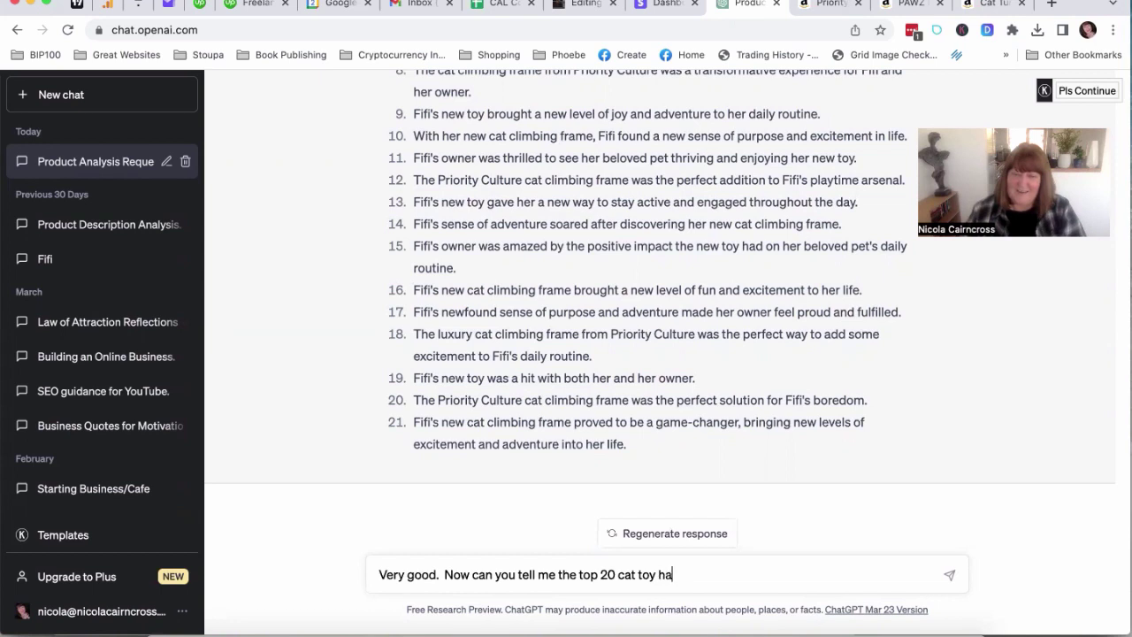
type("shtags")
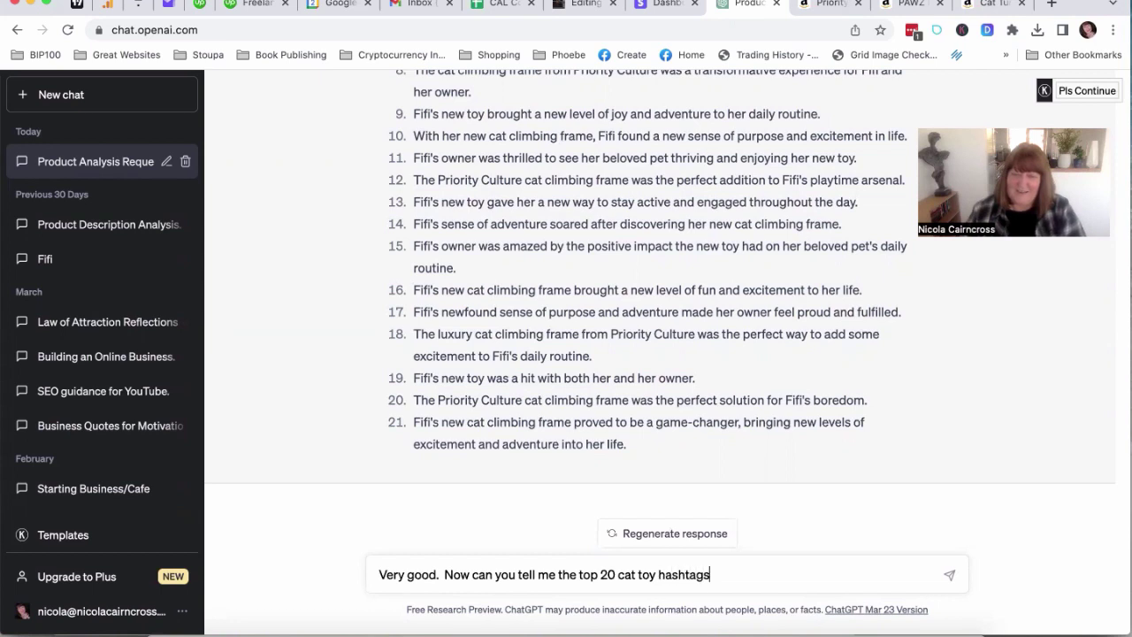
left_click(637, 574)
type("and cat")
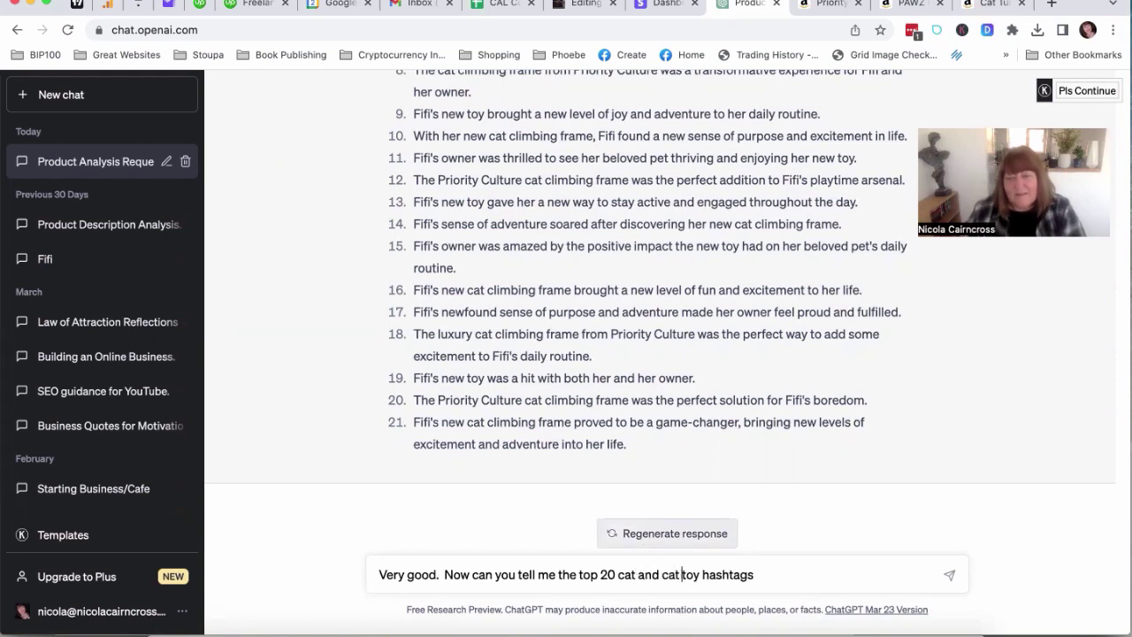
left_click(791, 574)
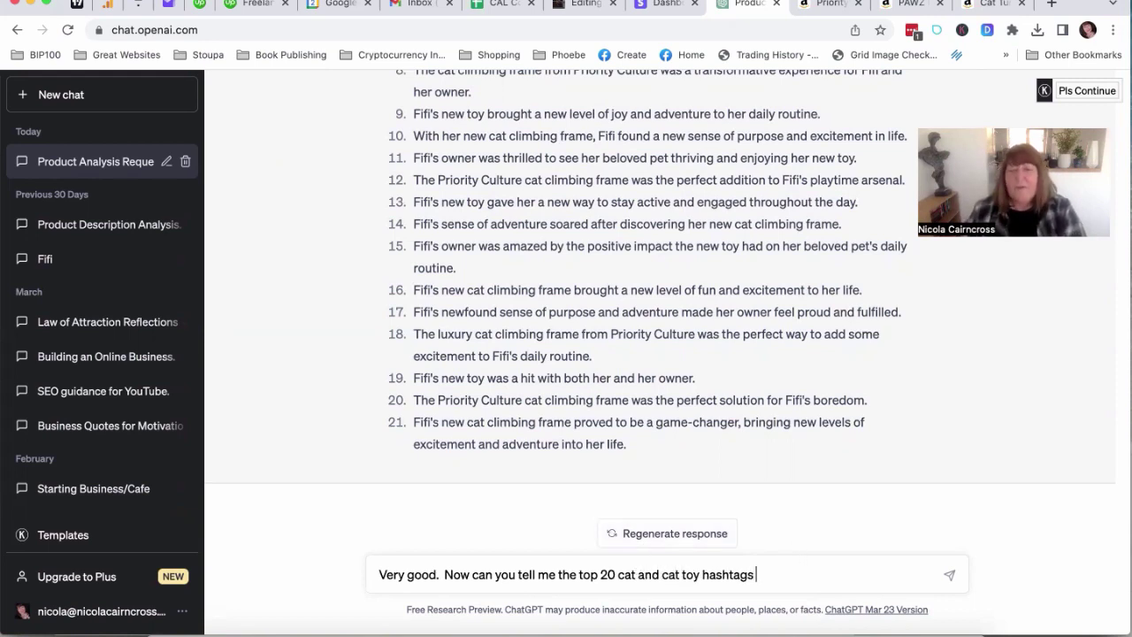
type("to use o")
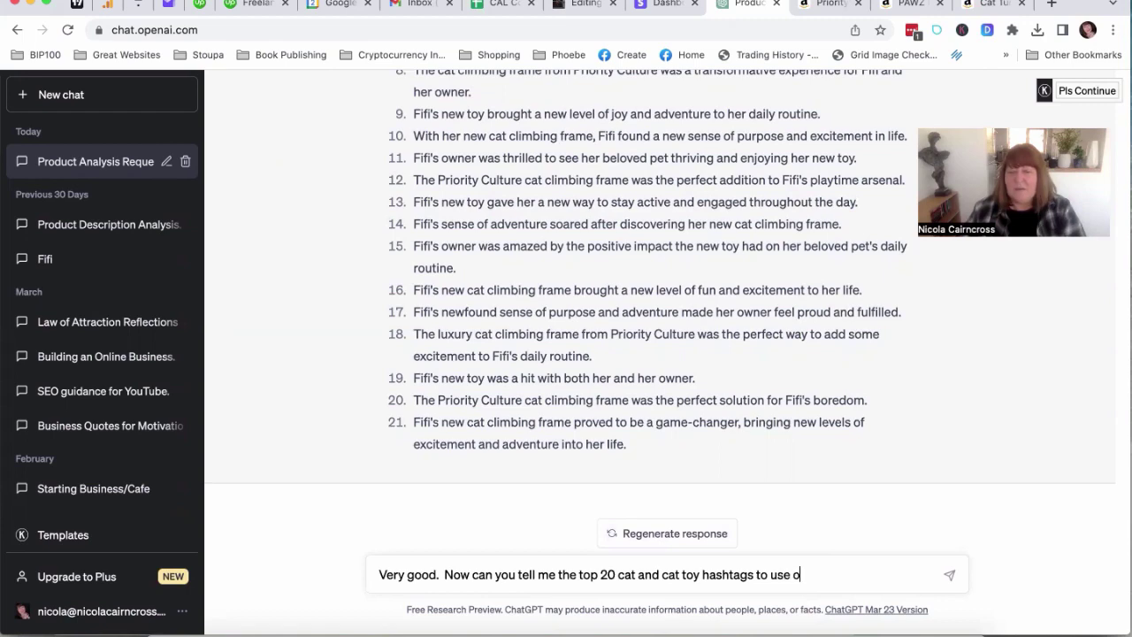
type("n Instagram")
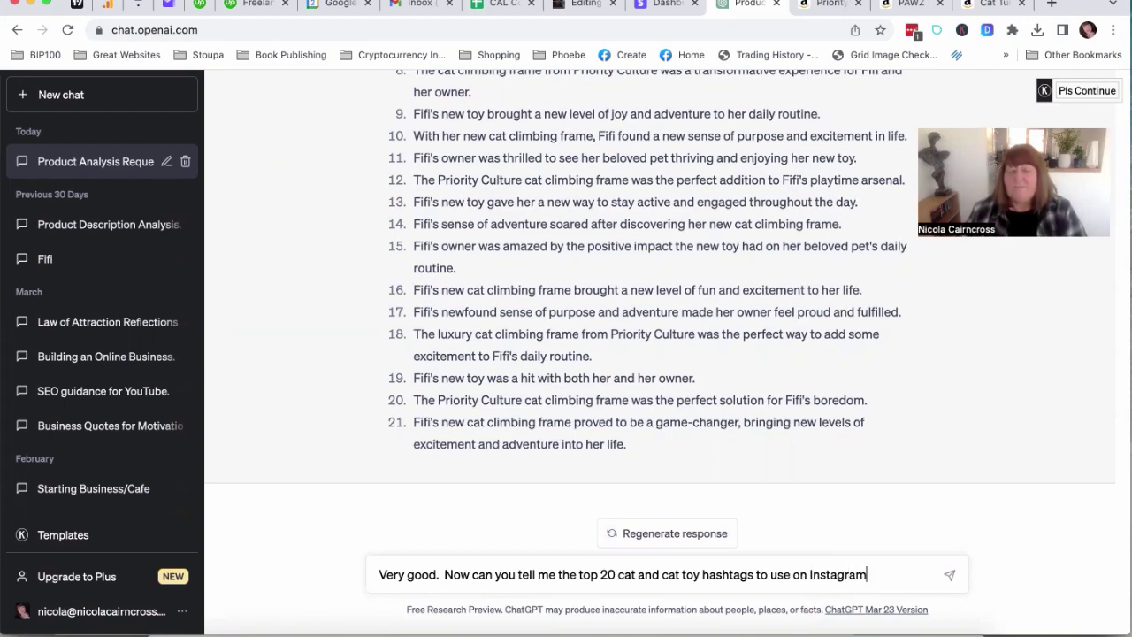
key("Return")
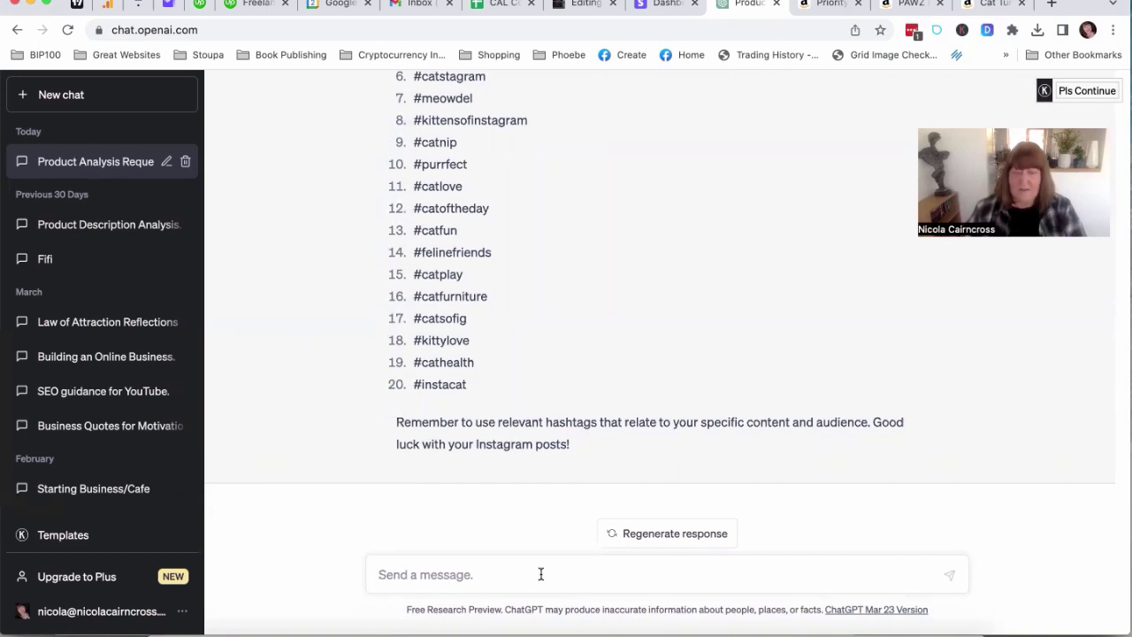
Ask 'Can you tell me the Top 20 Cat Influencers on Instagram in the UK'
type("Can you tell me the Top ")
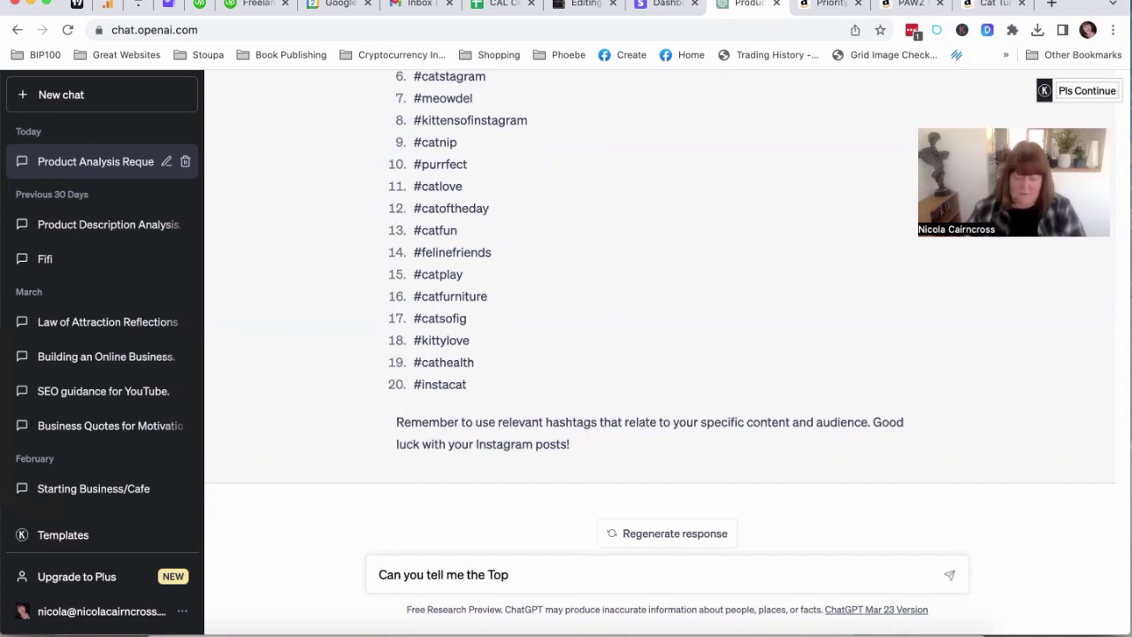
type("20 ")
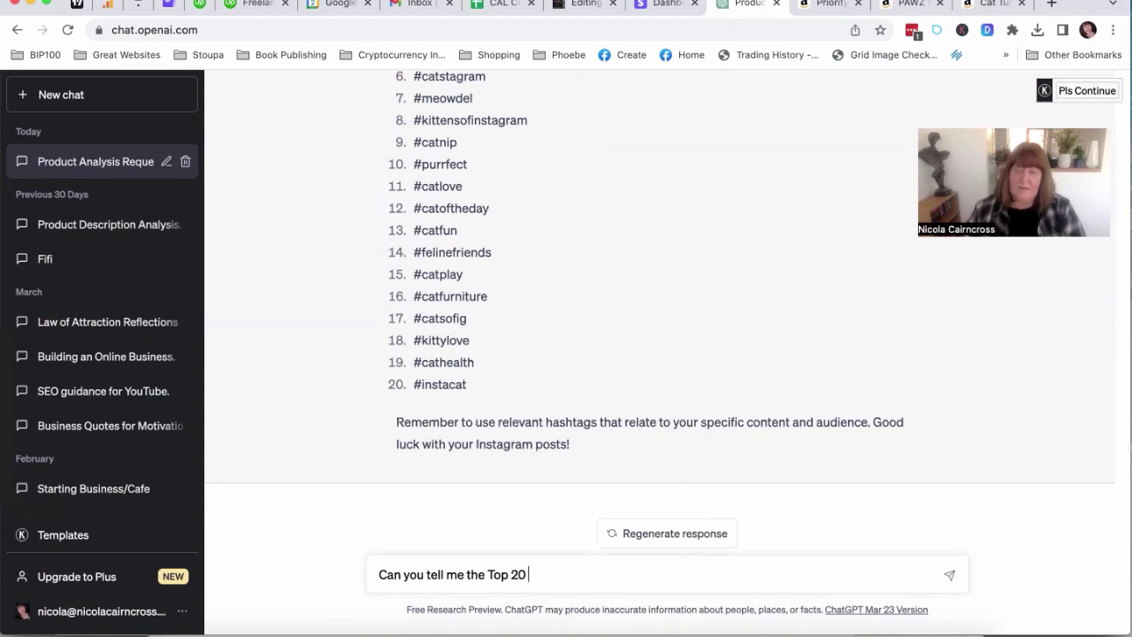
type("Cat Influencers")
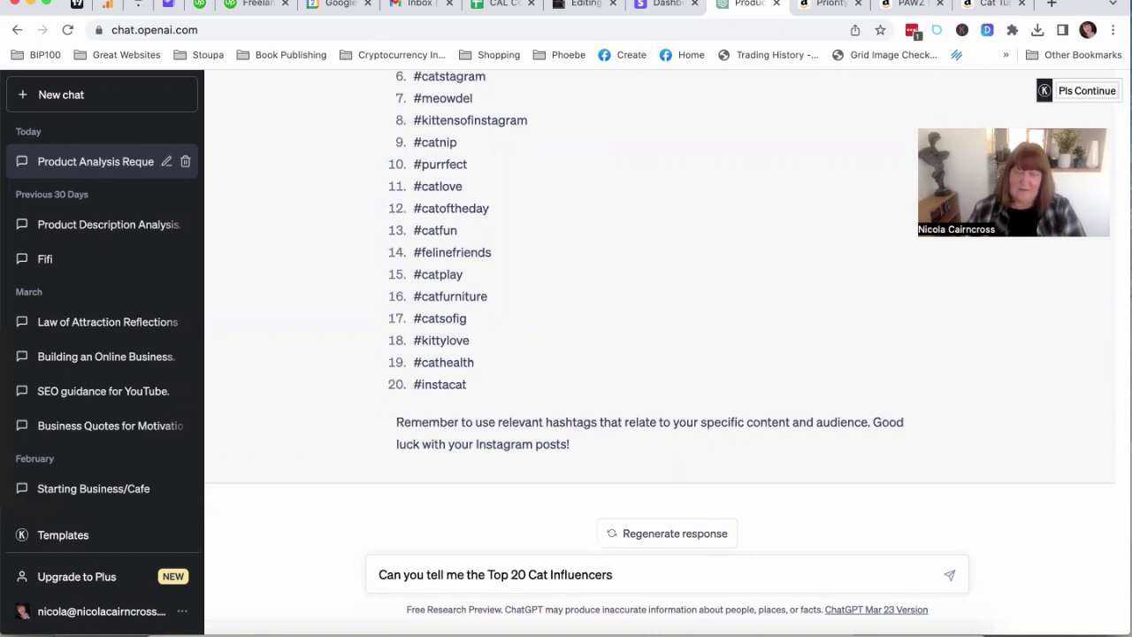
type(" on Insta")
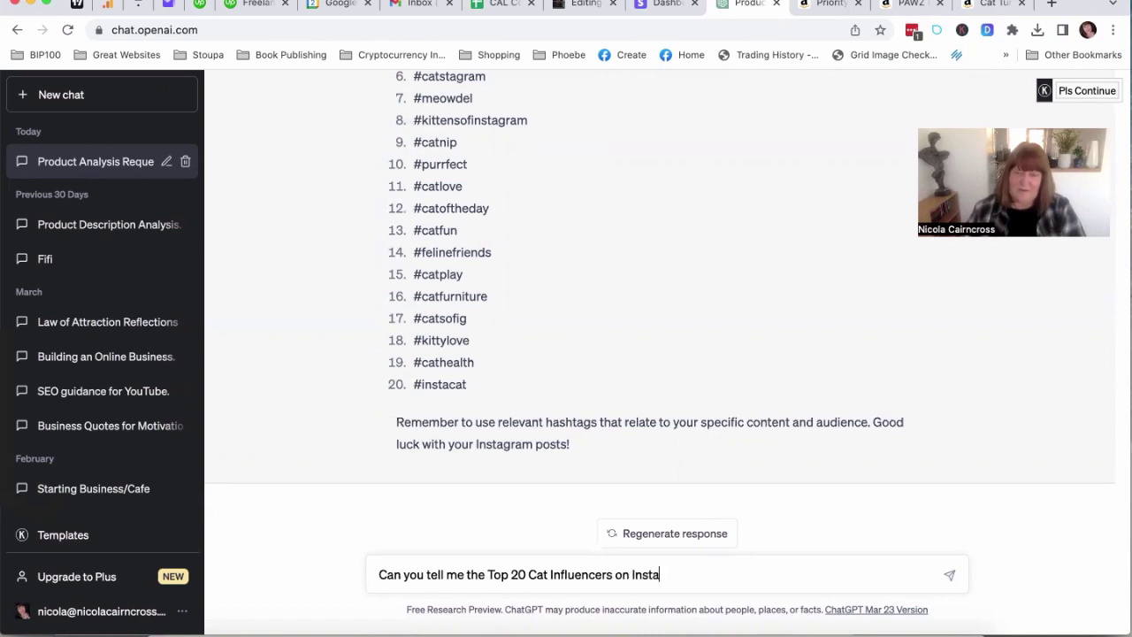
type("gram in the UK")
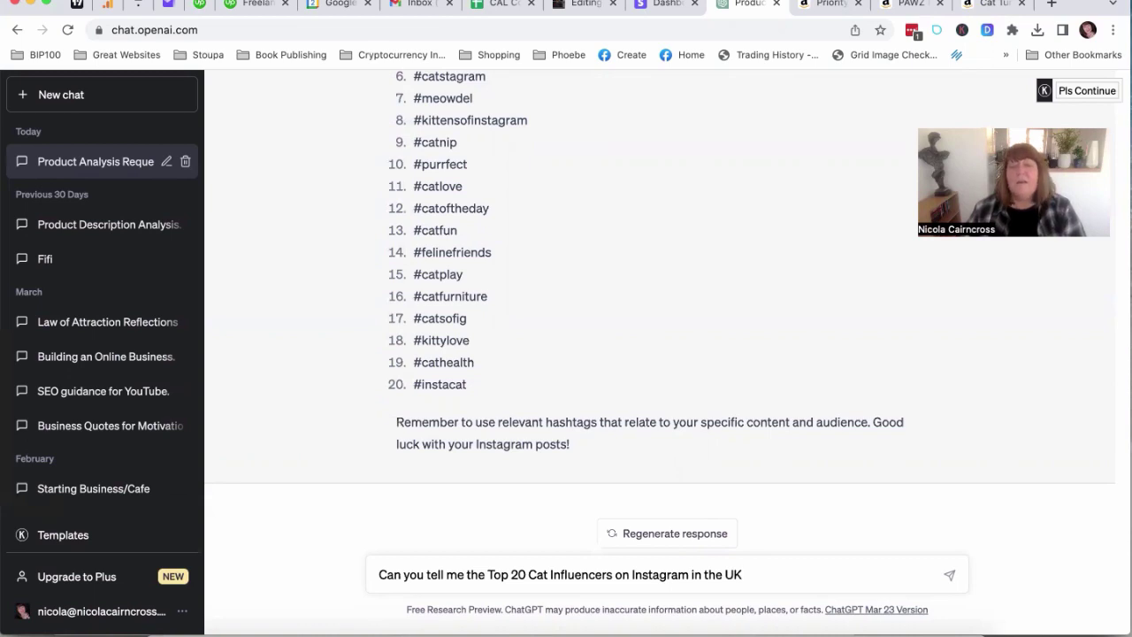
key("Return")
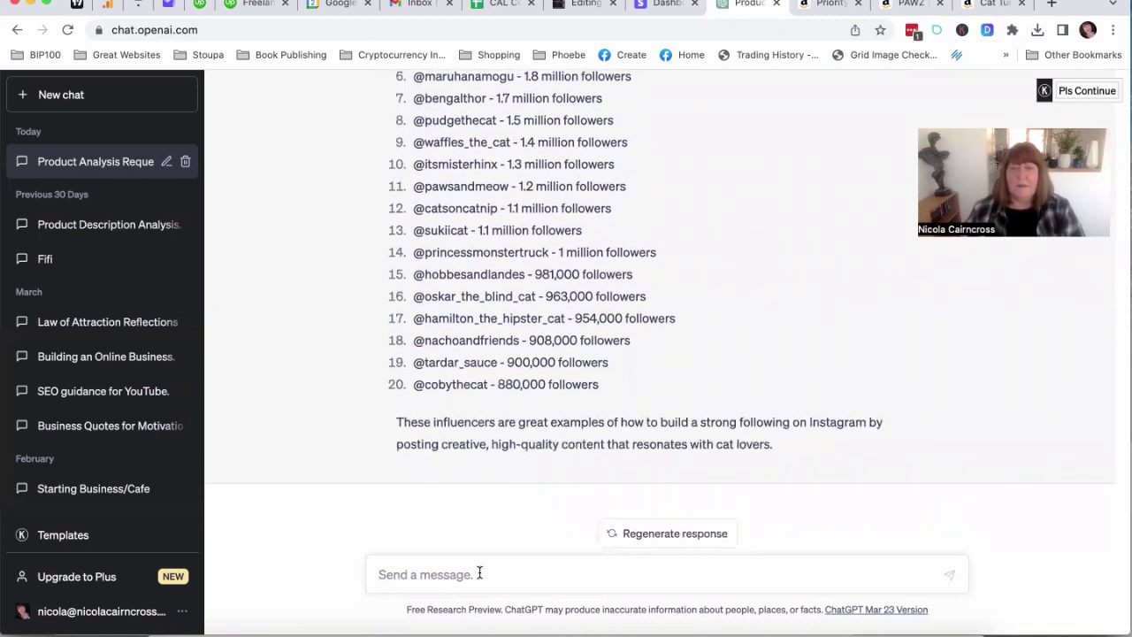
Follow up asking for 10 influencers with between 10,000 and 20,000 followers
type("that's")
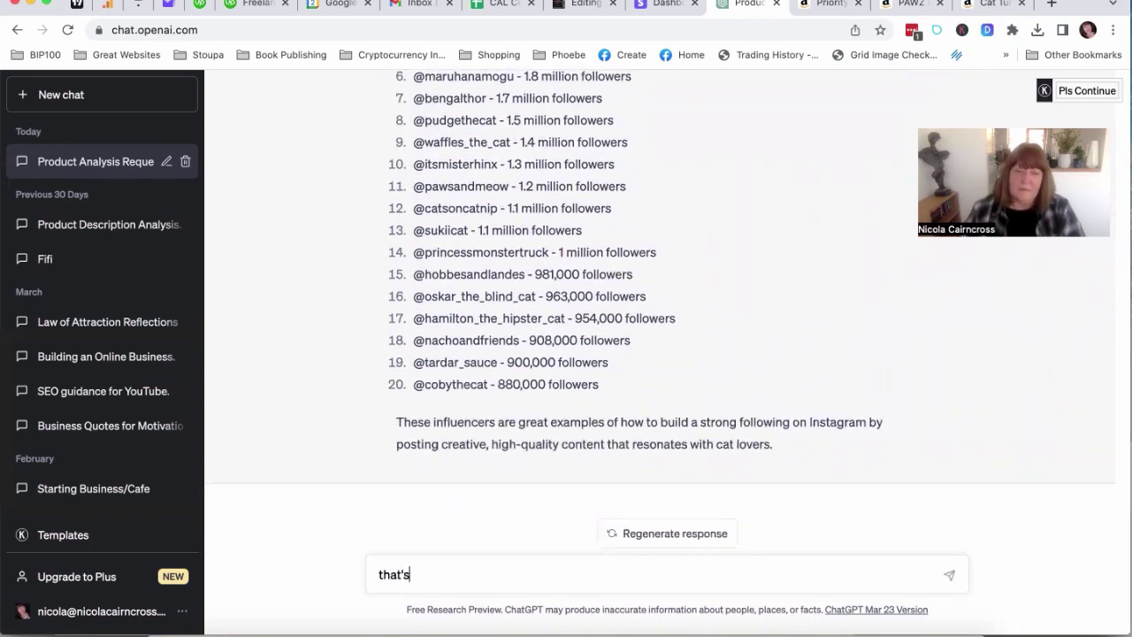
type(" great but I t")
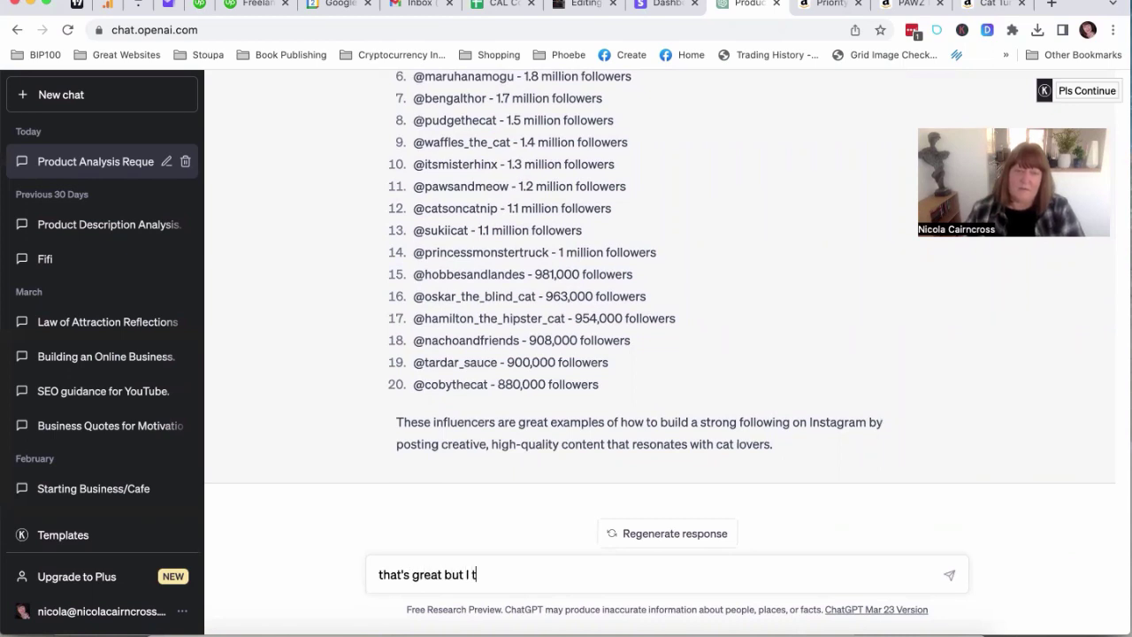
type("hink they'll be expensive")
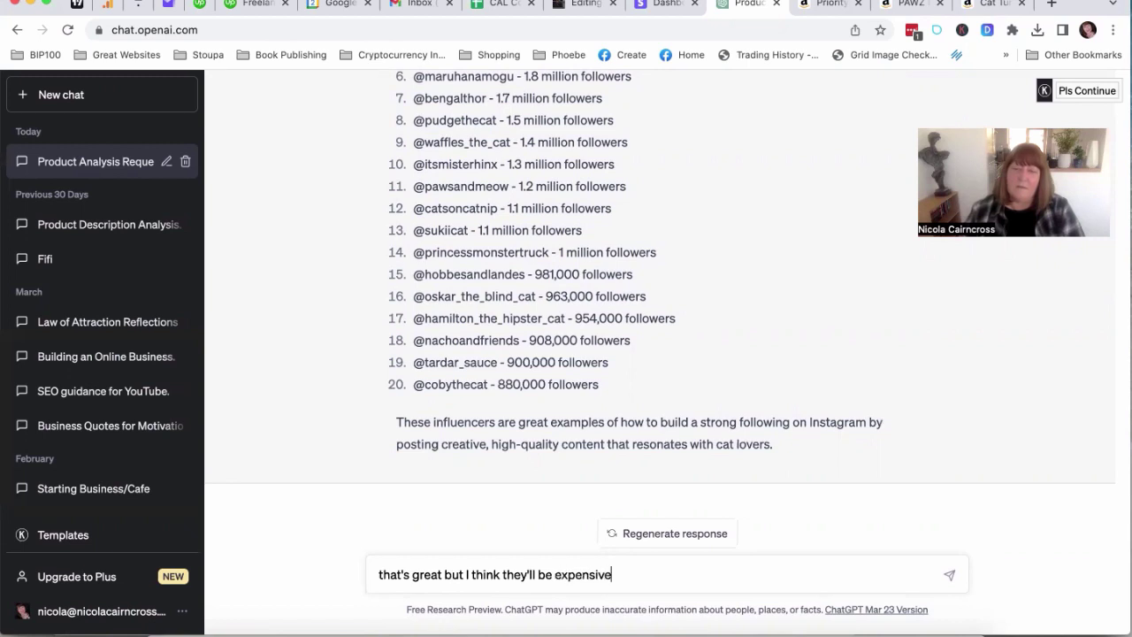
type("n you")
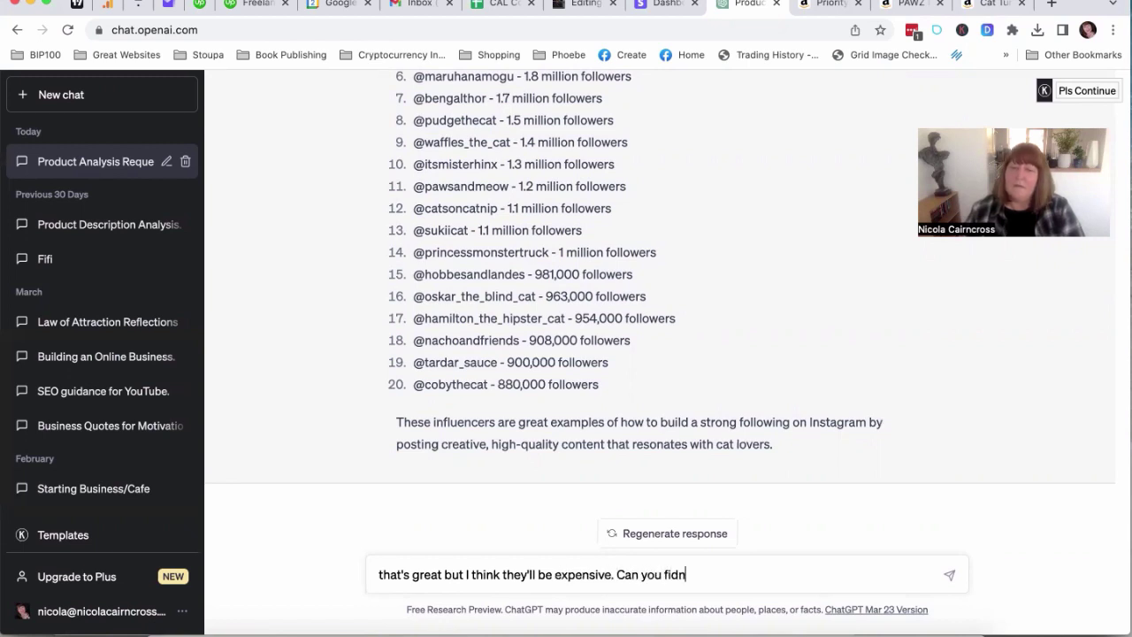
type(" fidn")
key("BackSpace")
key("BackSpace")
key("BackSpace")
type("nd me ")
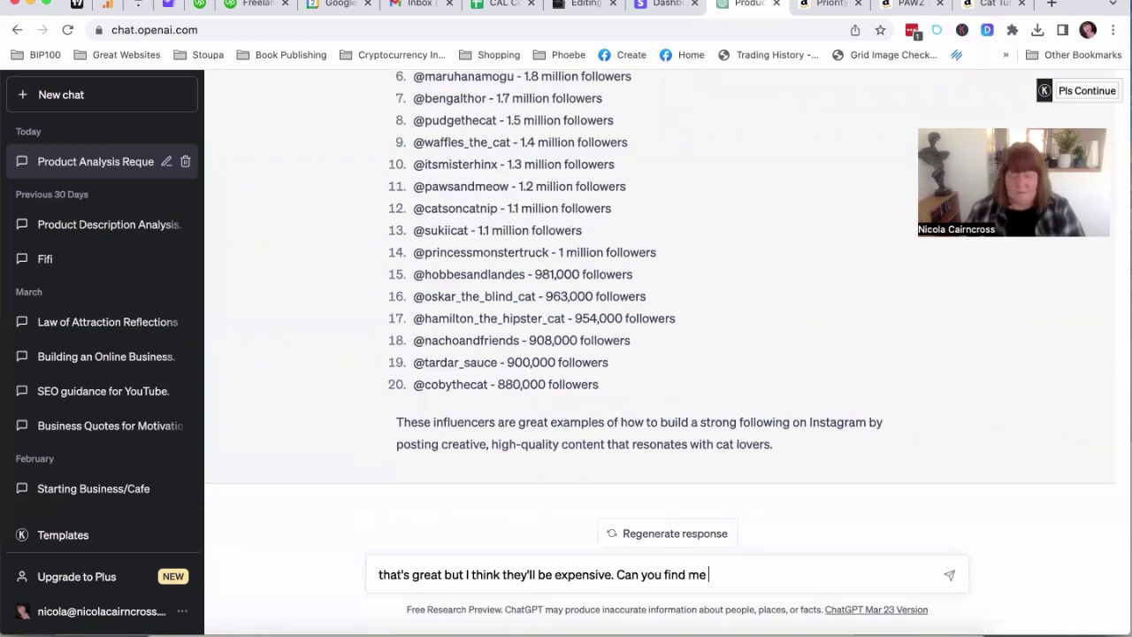
type("10 influenceer")
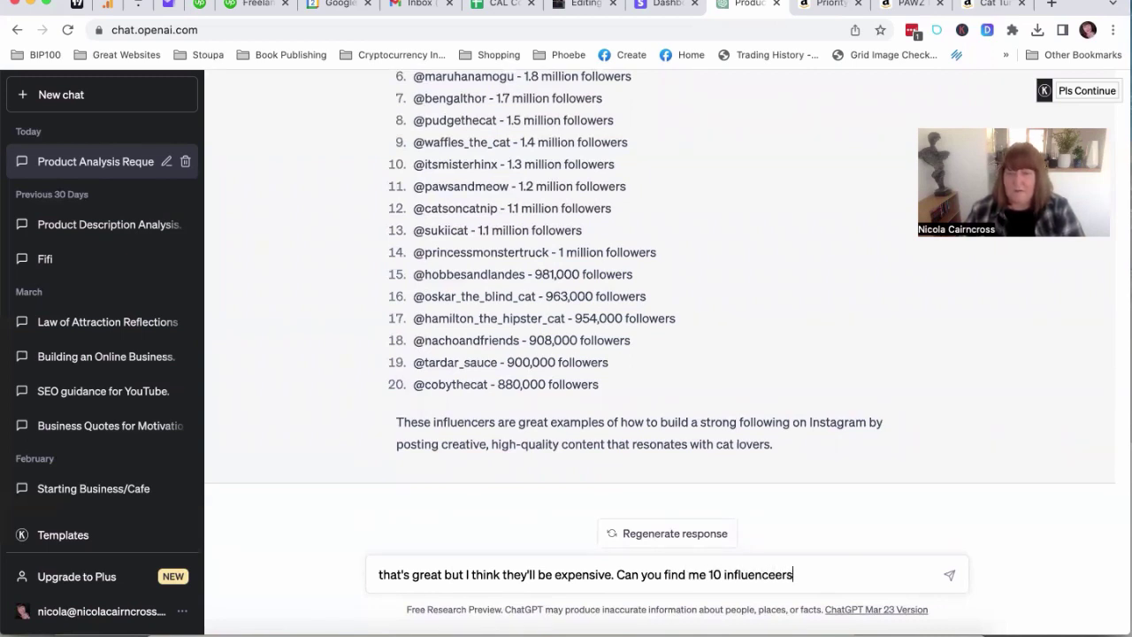
type("s with ")
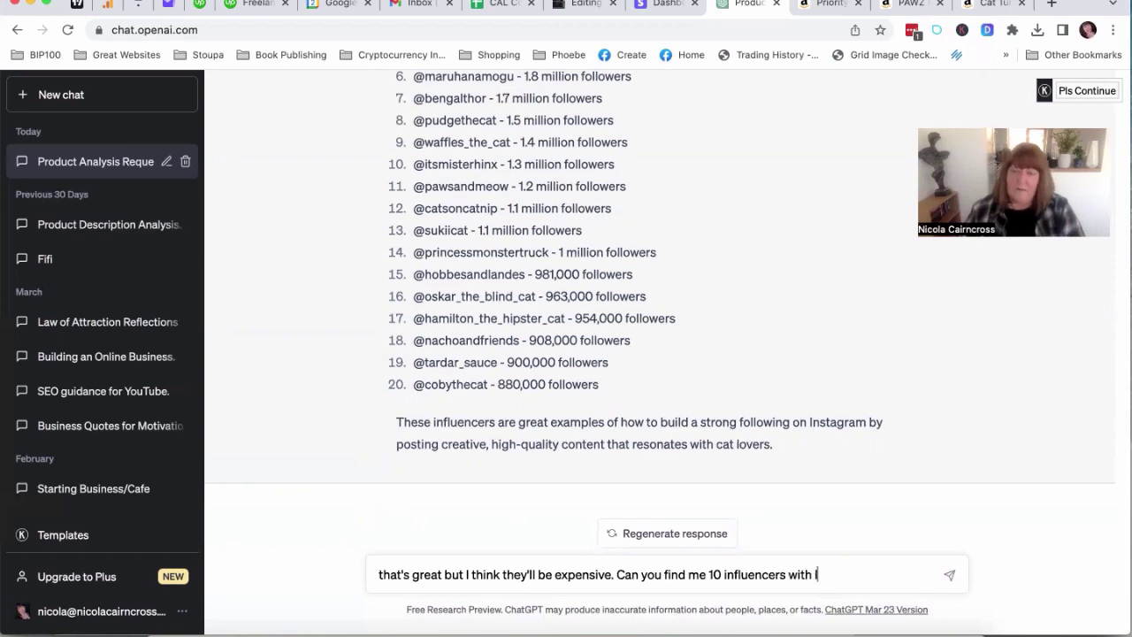
type("betwee")
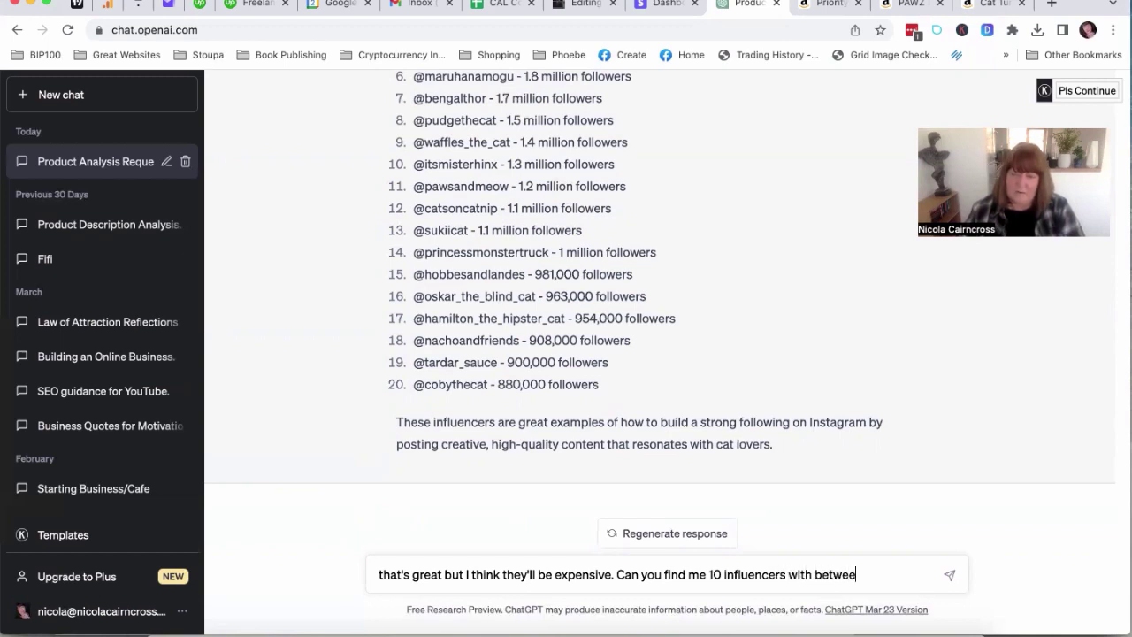
type("n 10,000 and 20,0")
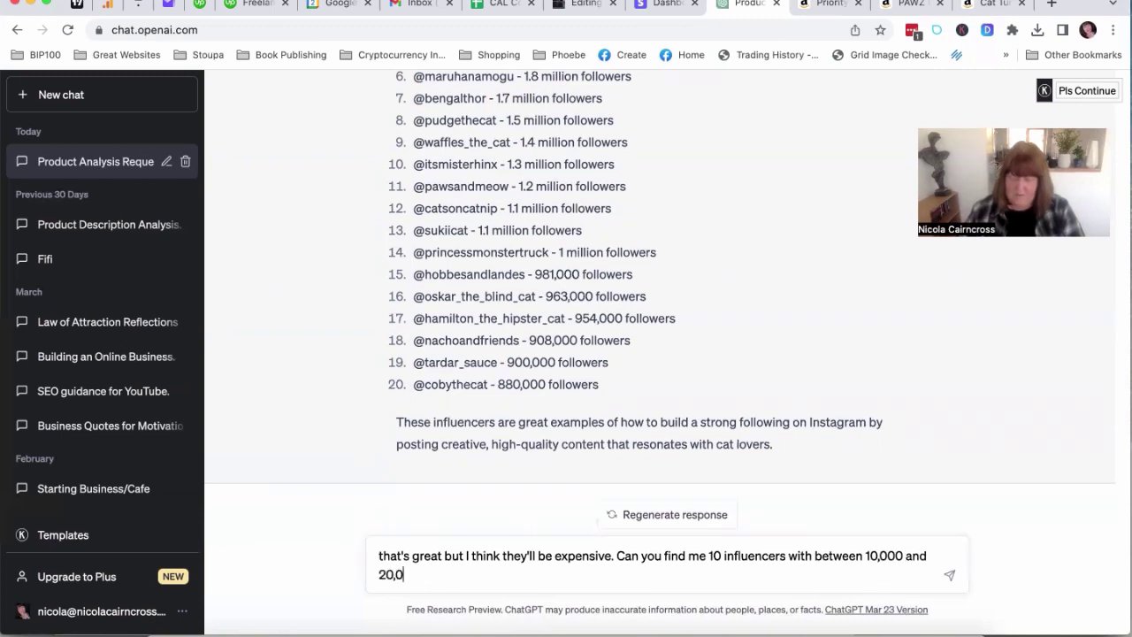
type("00 followers")
key("Return")
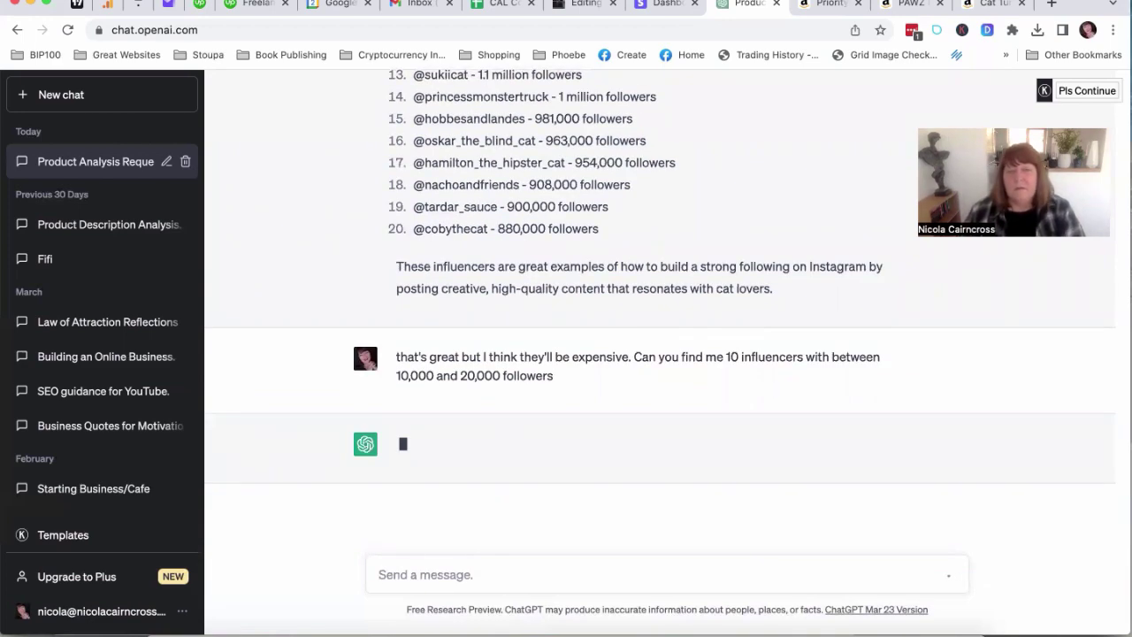
Clear the stray 'Cat influencers' text from the message box
type("Cat influencers")
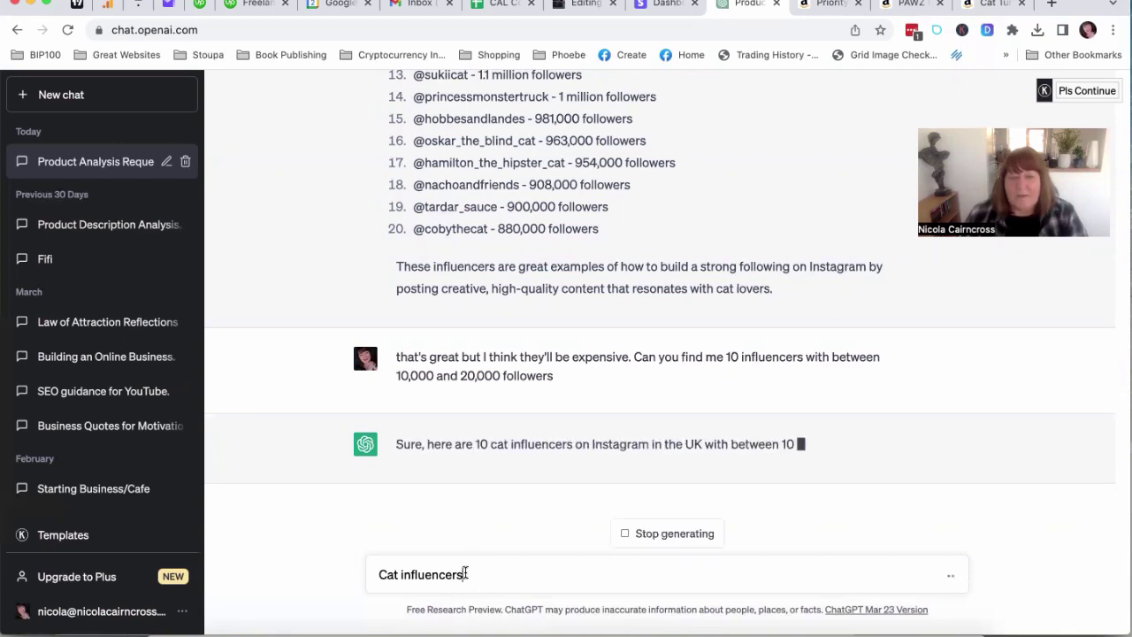
left_click_drag(465, 574, 367, 573)
key("BackSpace")
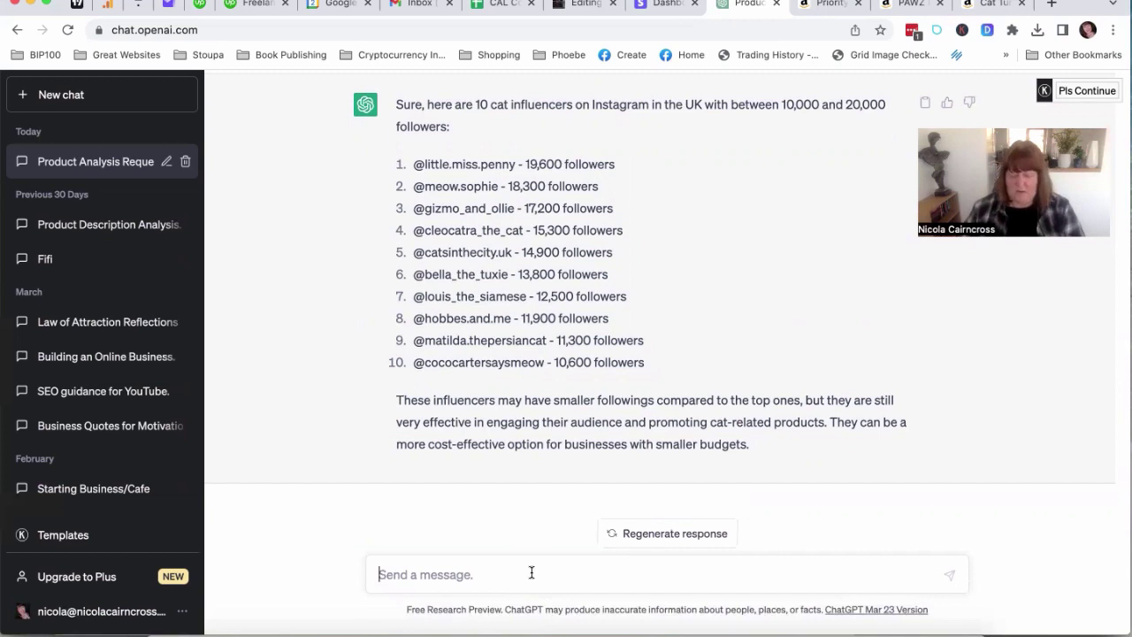
Ask 'Can you tell me the top 3 influencer agencies for instagram'
type("Can you tell")
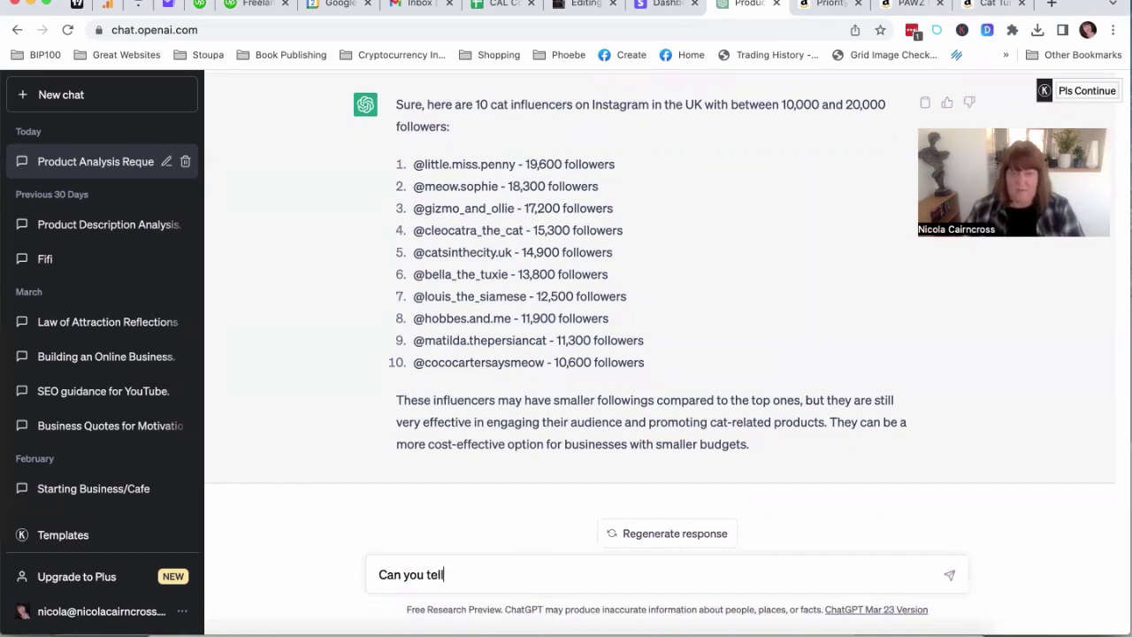
type(" me the top")
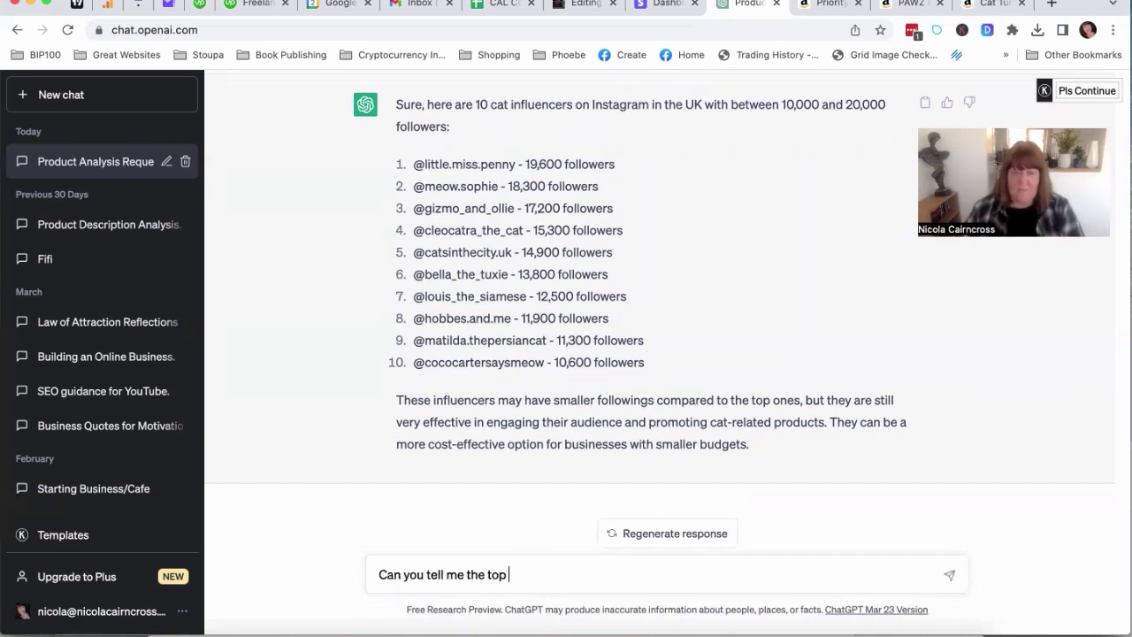
type(" 3 infl")
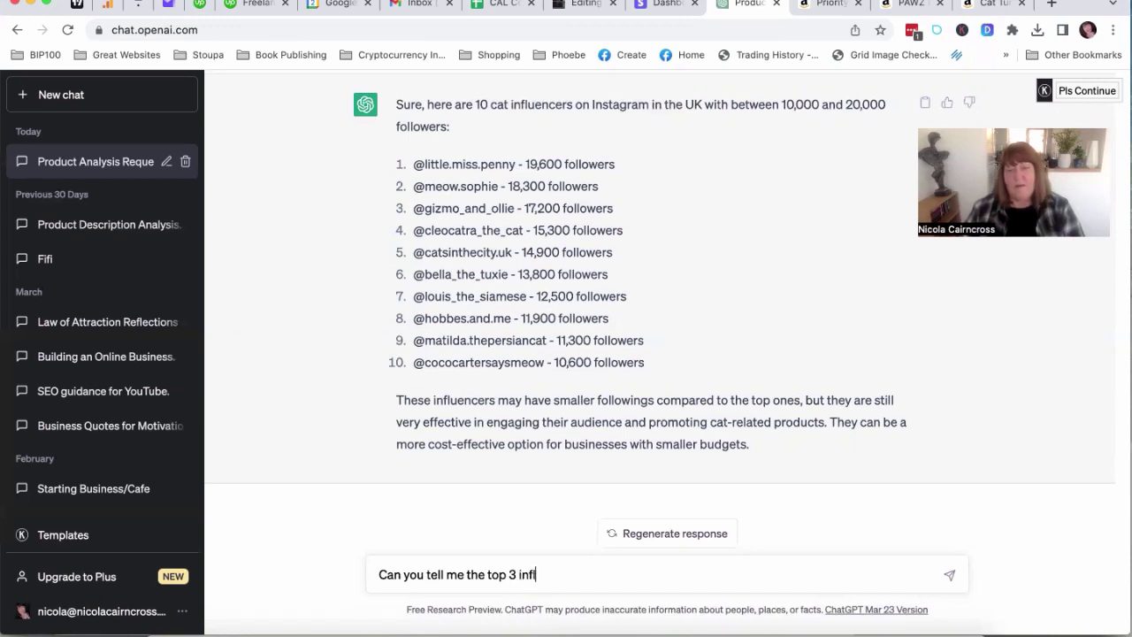
type("uencer agencies for in")
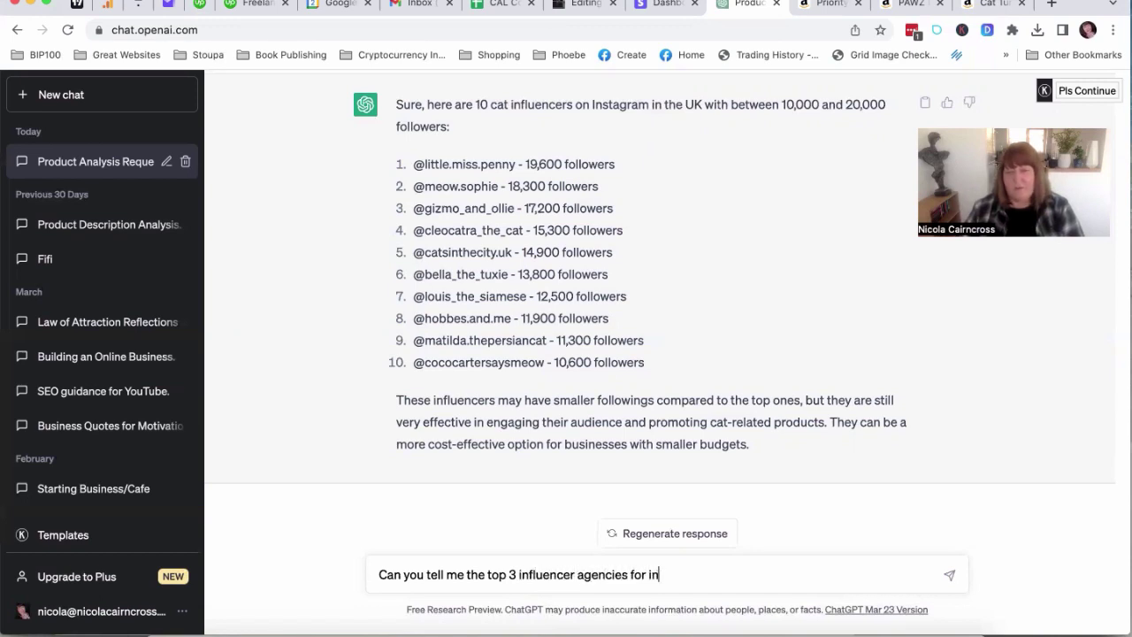
type("stagram")
key("Return")
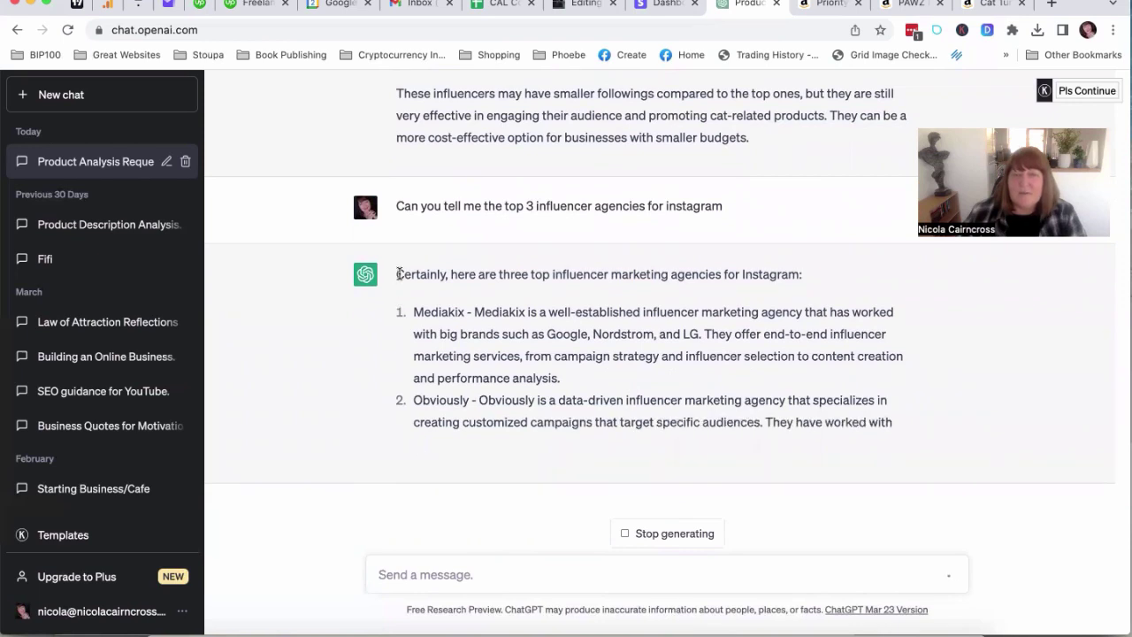
Copy the reply's opening line about three top agencies for a new message
left_click_drag(395, 275, 814, 257)
key("super+c")
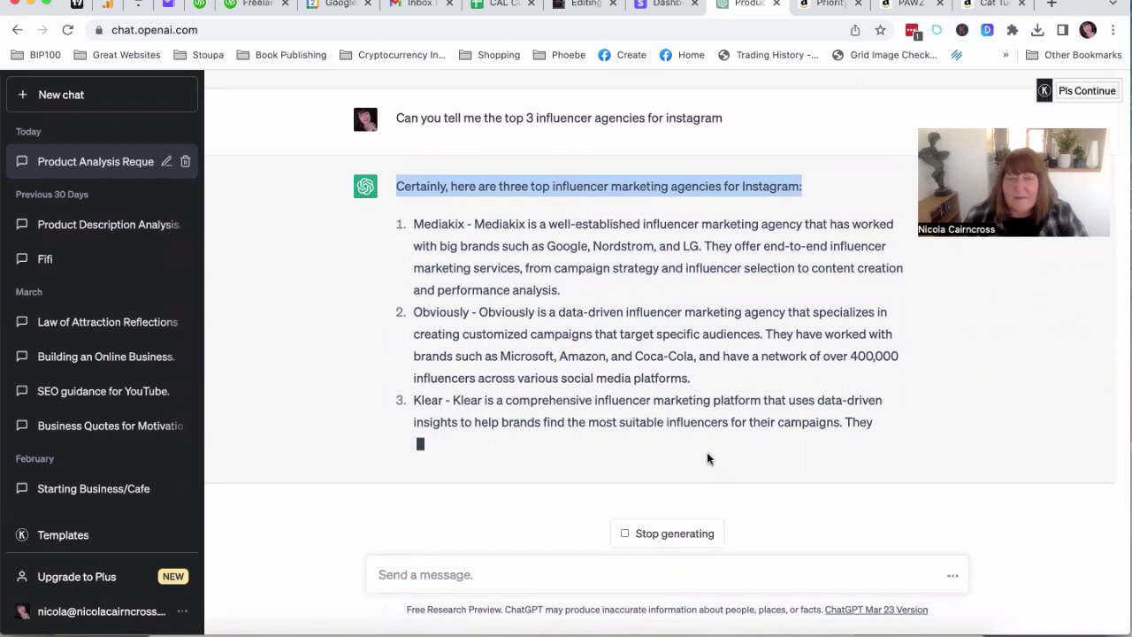
left_click(582, 572)
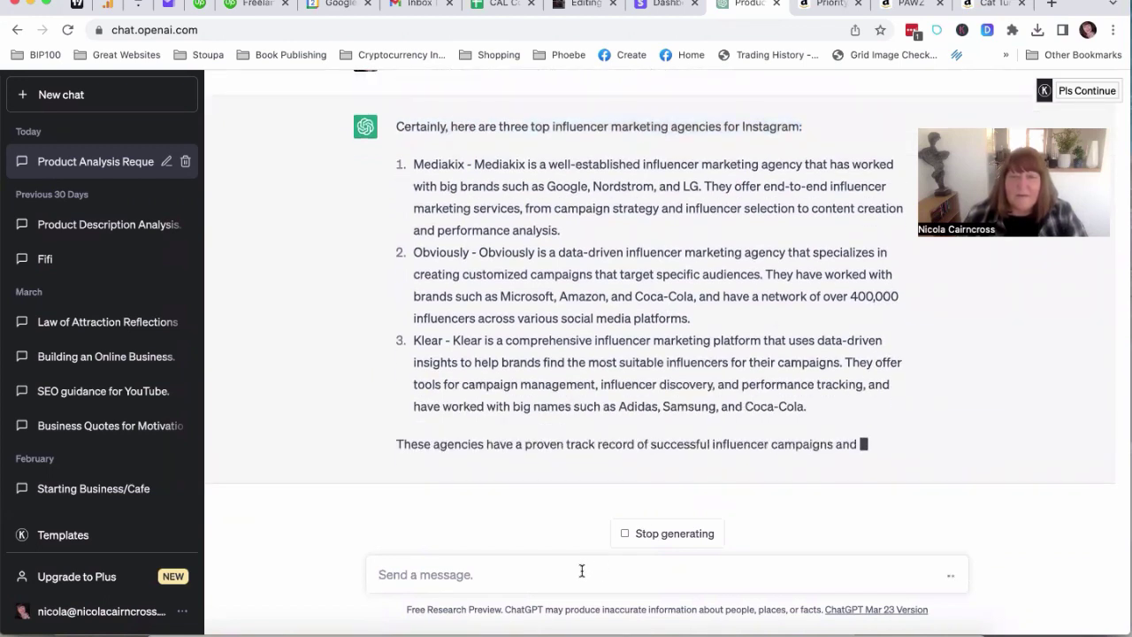
Paste the copied line, insert 'cat' before 'influencer', and send it
key("super+v")
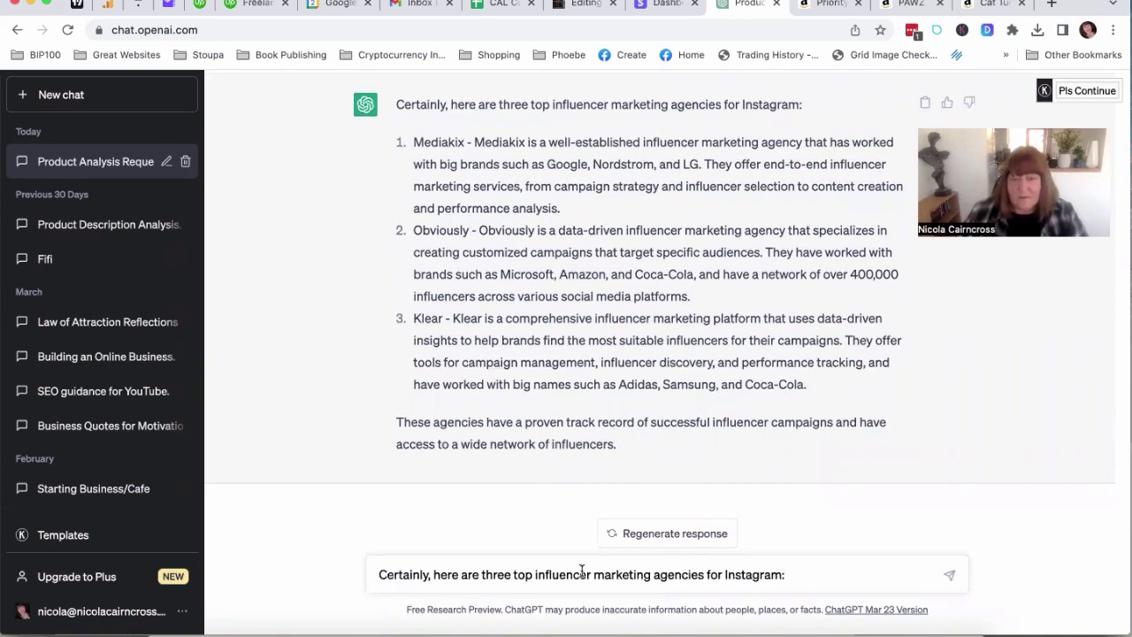
left_click(534, 574)
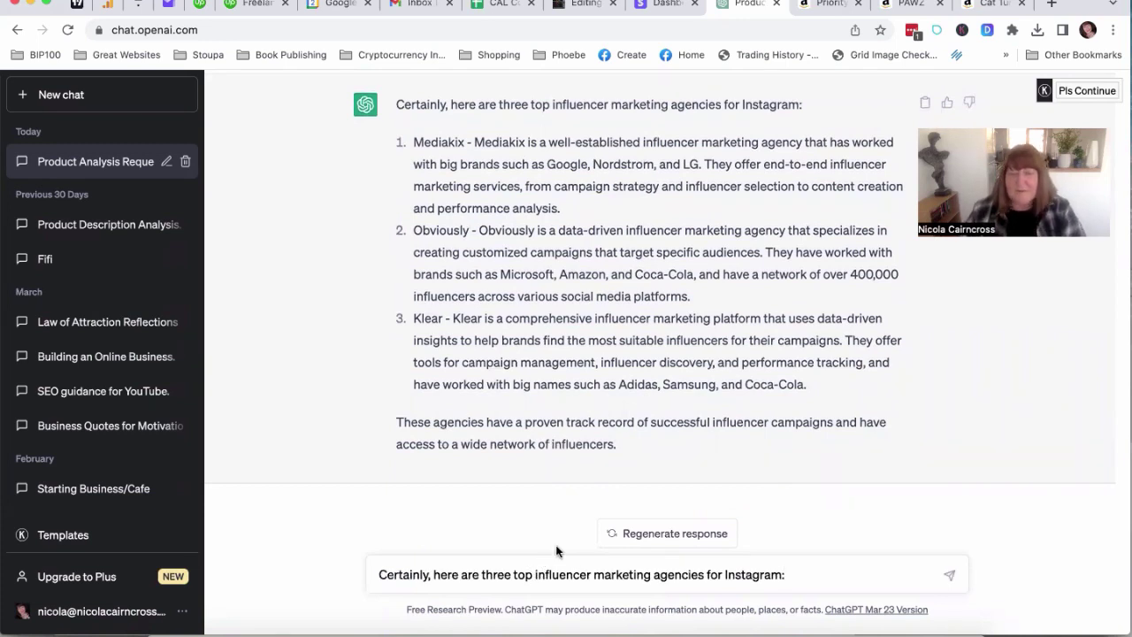
type("pet")
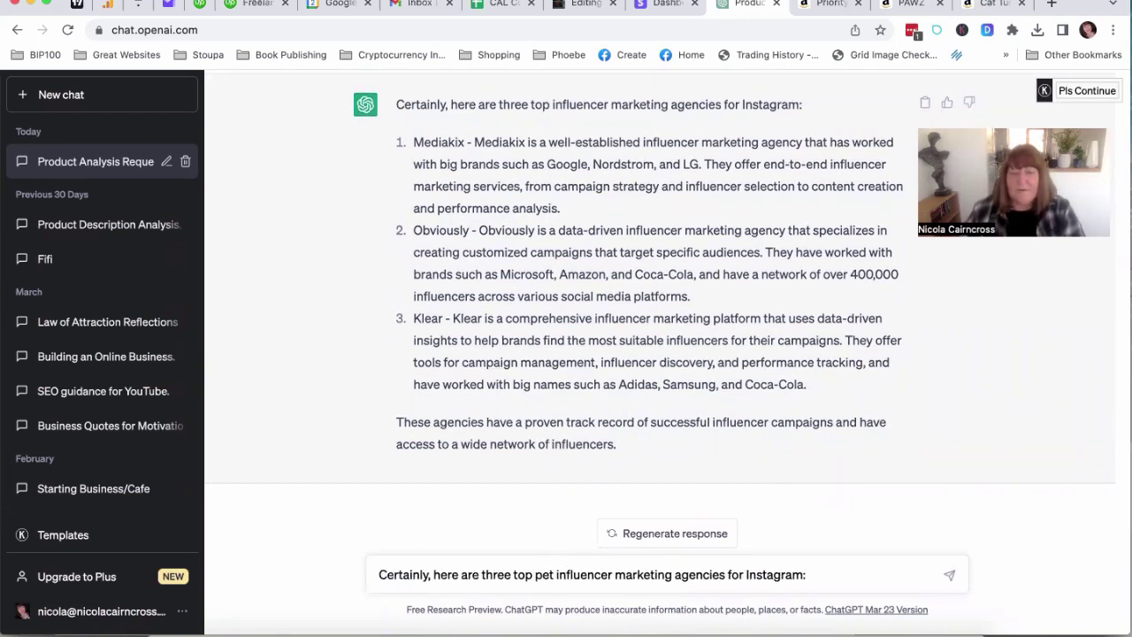
key("BackSpace")
key("BackSpace")
key("BackSpace")
key("BackSpace")
type("cat")
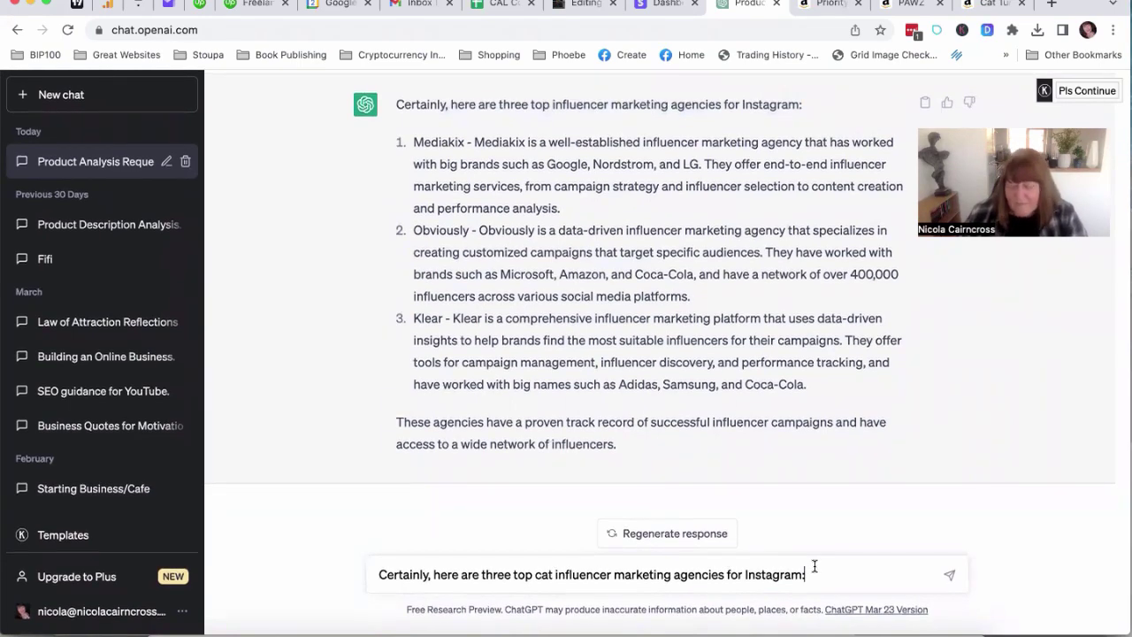
key("Return")
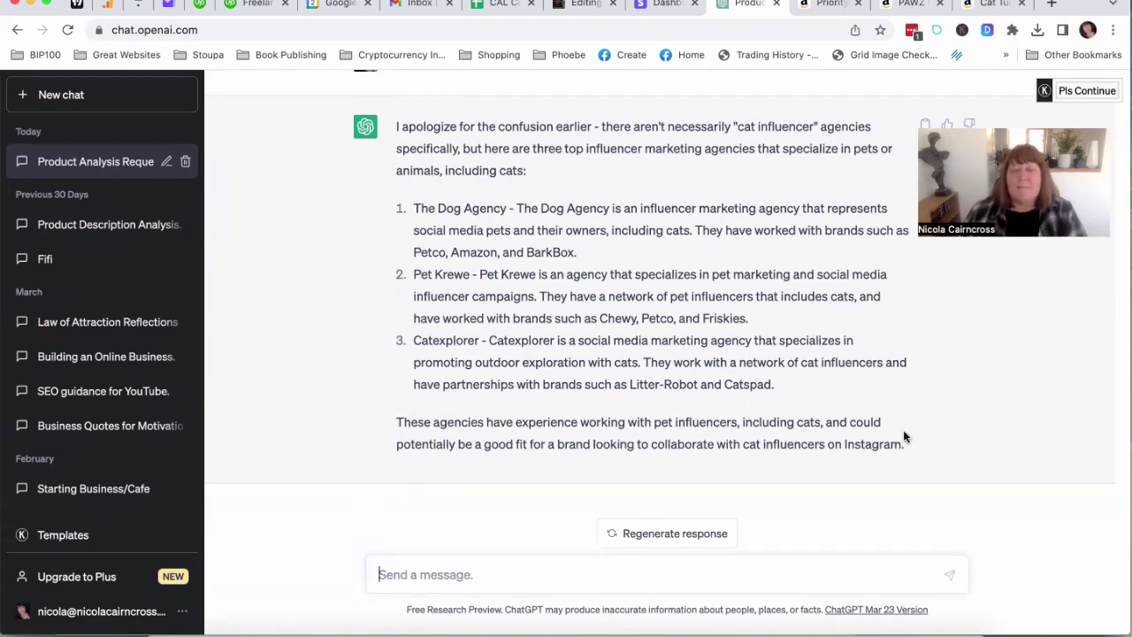
Scroll back through the product comparison answer and select the earlier Amazon product URL
scroll(904, 430, "up", 10)
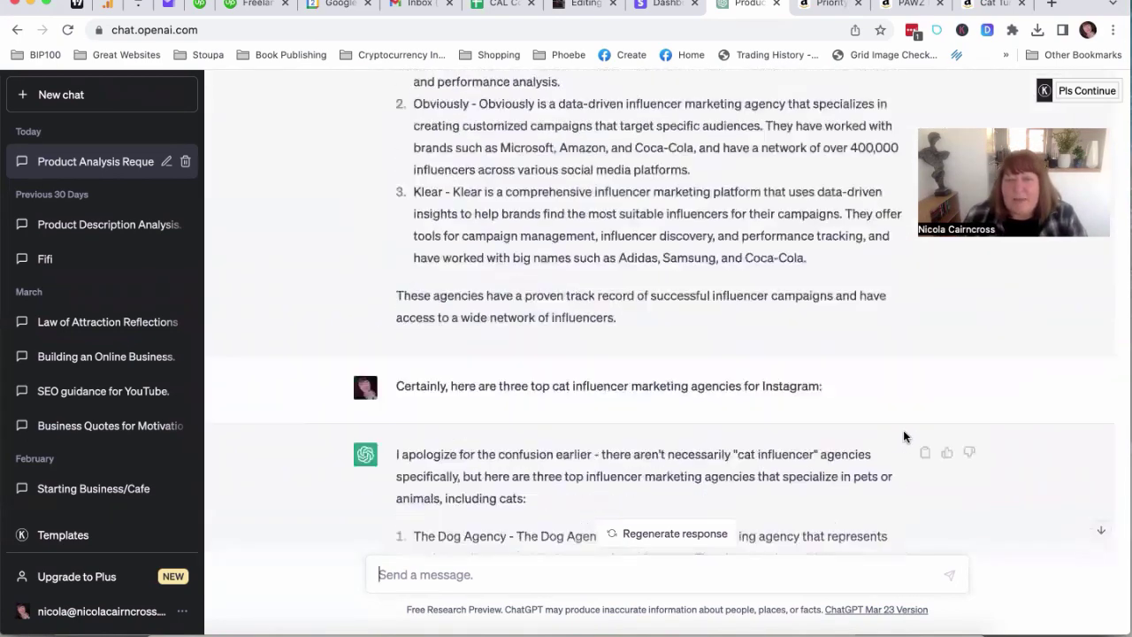
scroll(904, 431, "up", 15)
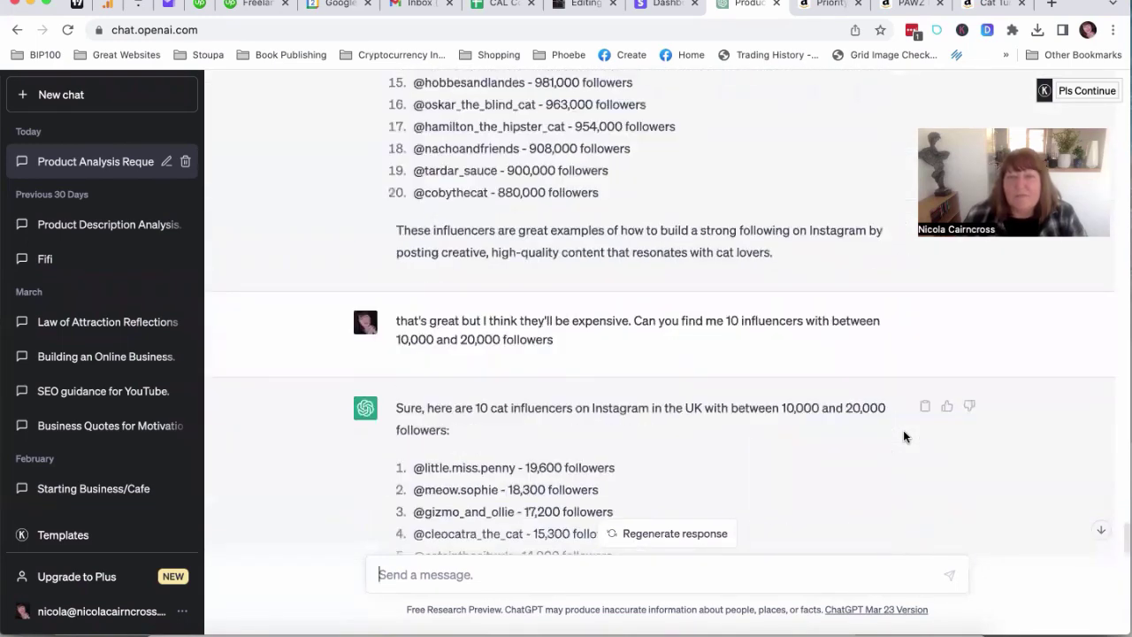
scroll(903, 430, "up", 20)
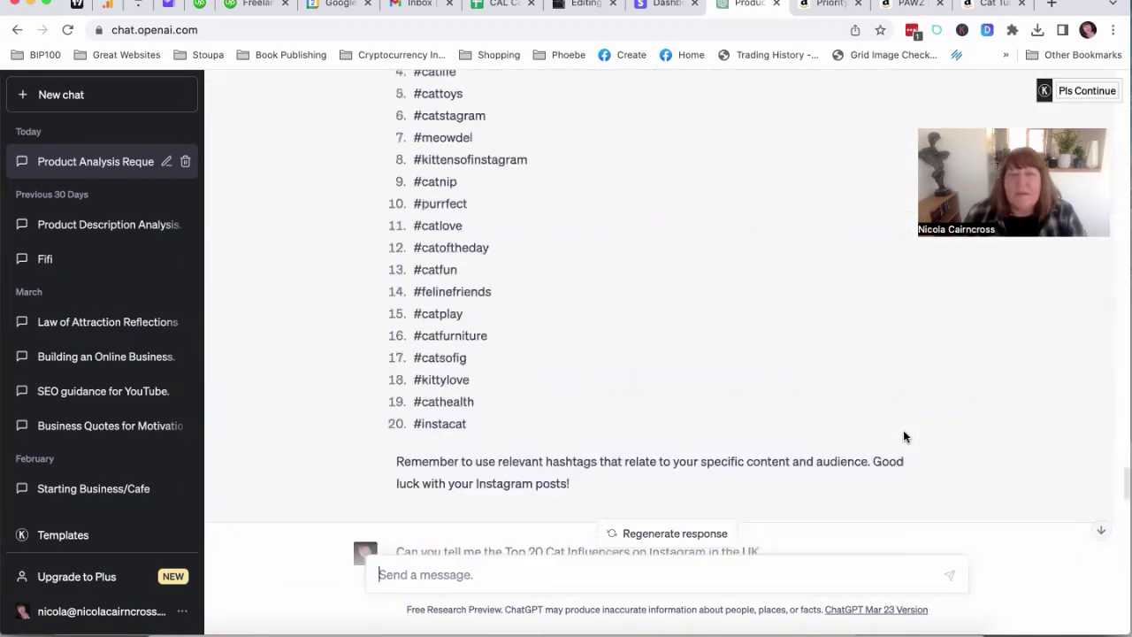
scroll(903, 436, "up", 1)
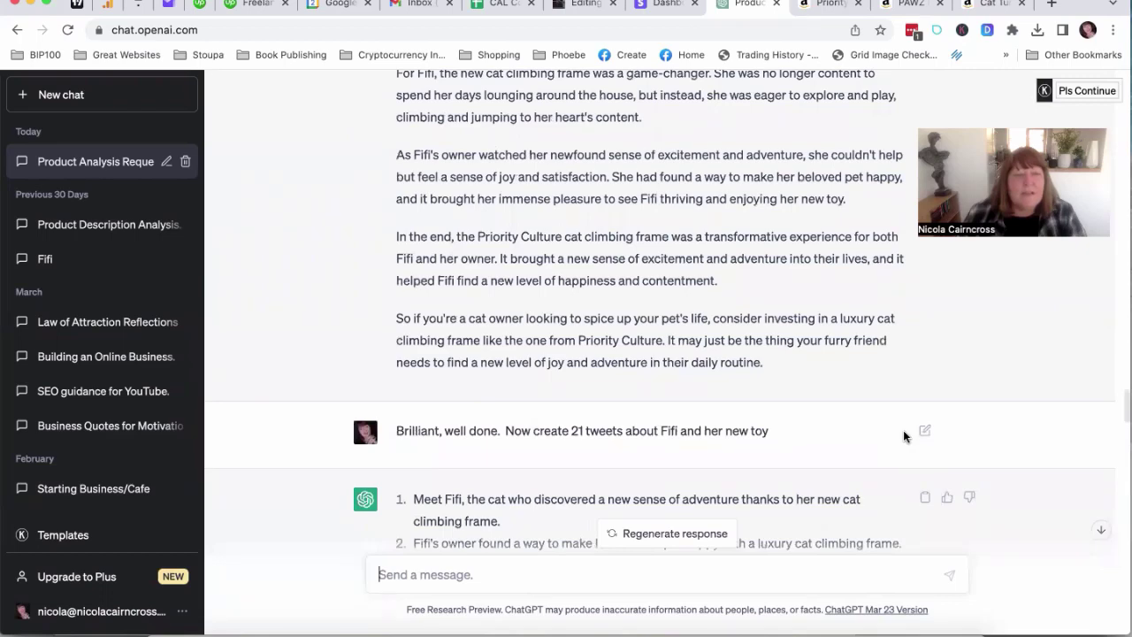
scroll(678, 306, "up", 15)
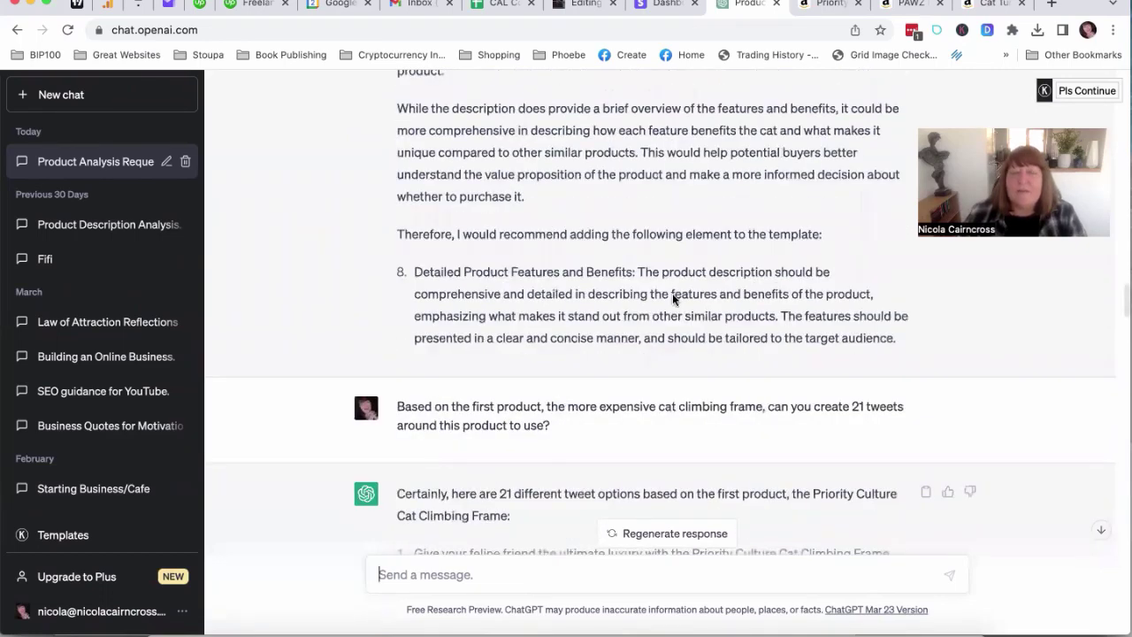
scroll(672, 296, "up", 15)
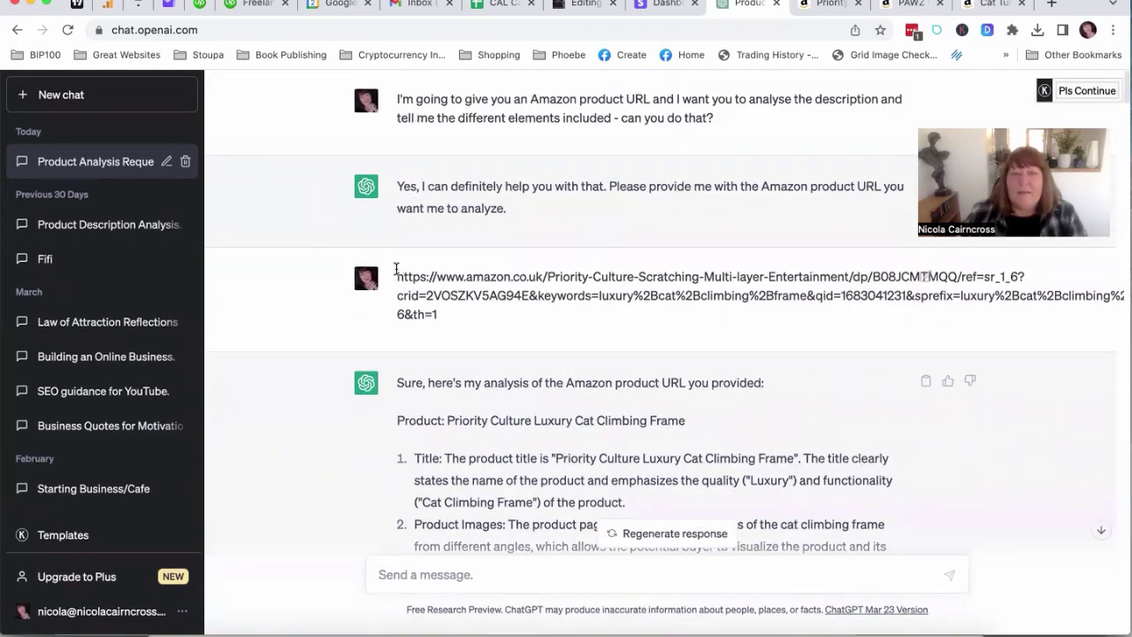
left_click_drag(396, 269, 451, 318)
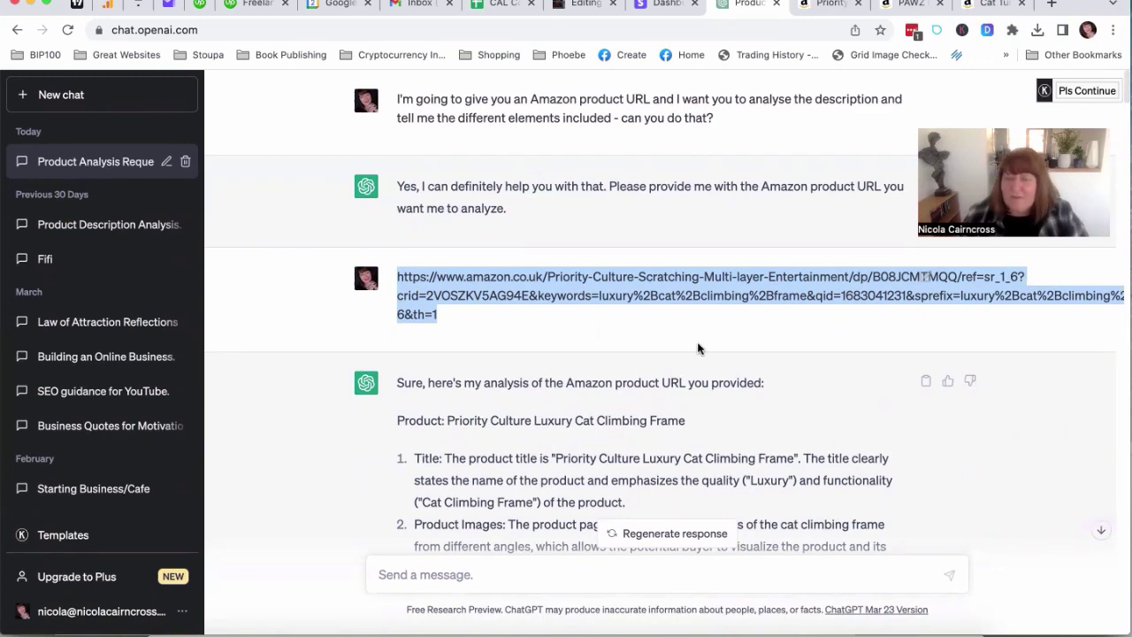
scroll(673, 353, "down", 10)
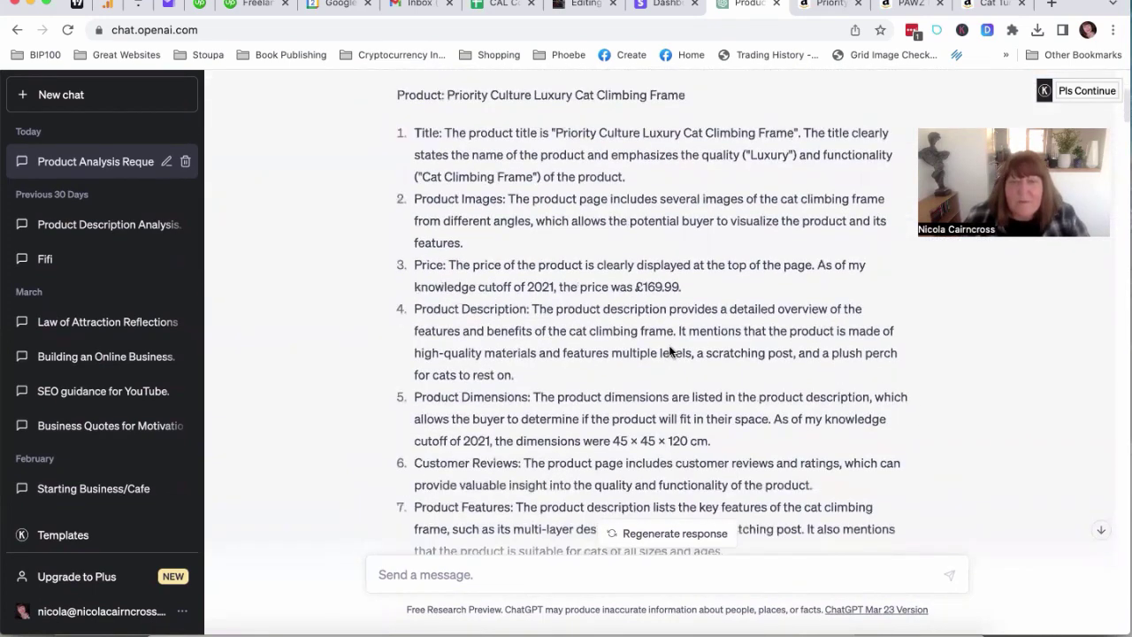
scroll(670, 351, "down", 10)
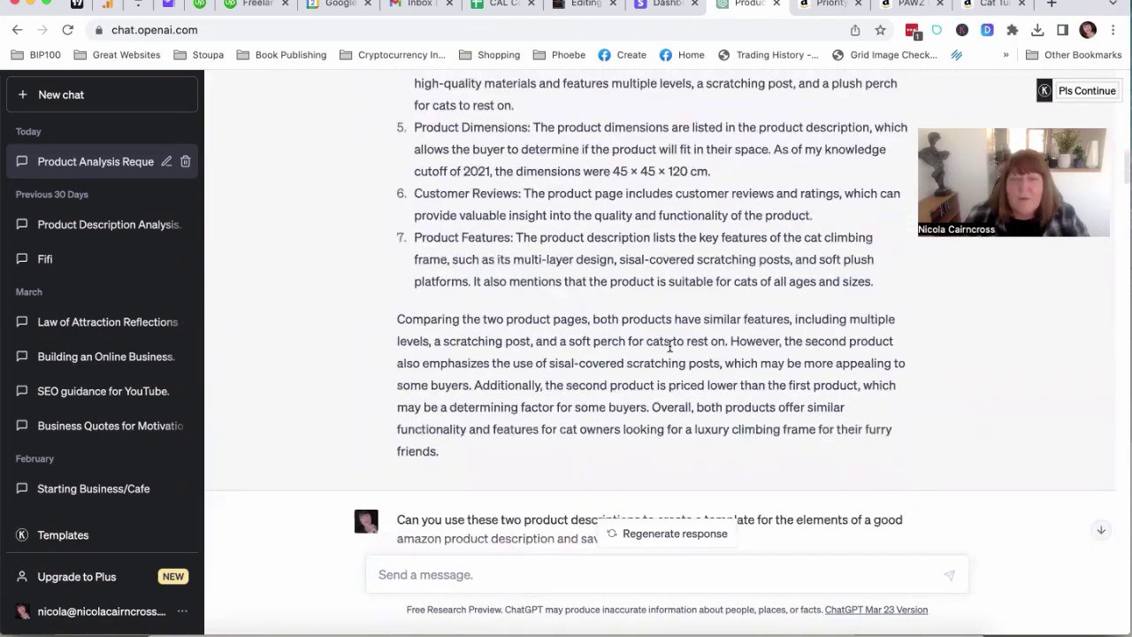
scroll(670, 351, "down", 5)
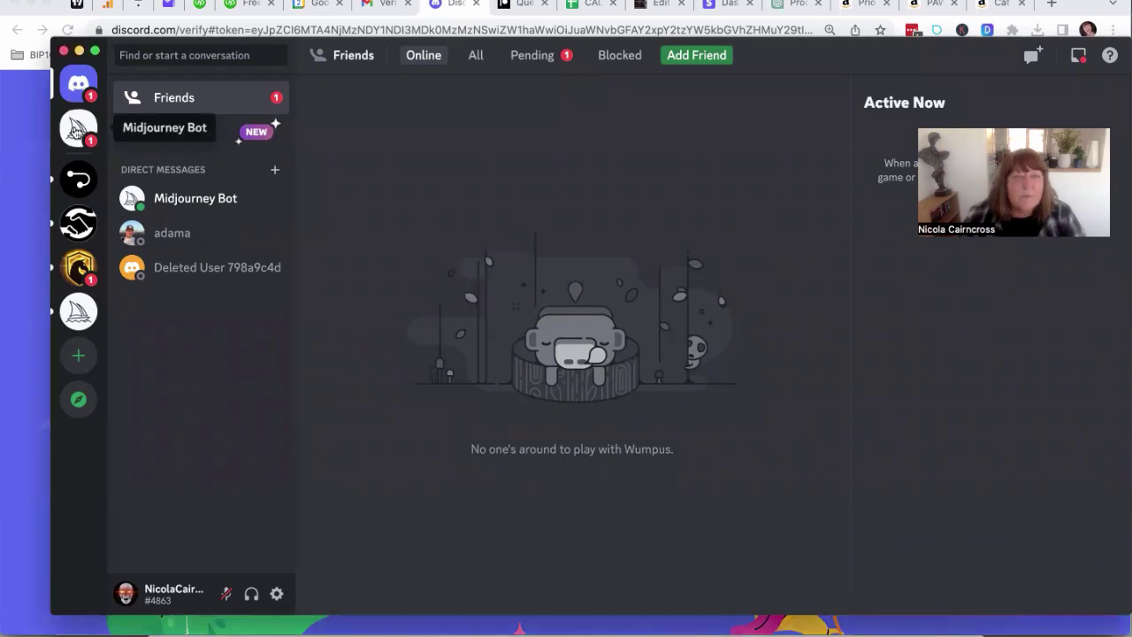
Dismiss the DMs announcement and go to the Midjourney server's newbies-81 channel
left_click(77, 130)
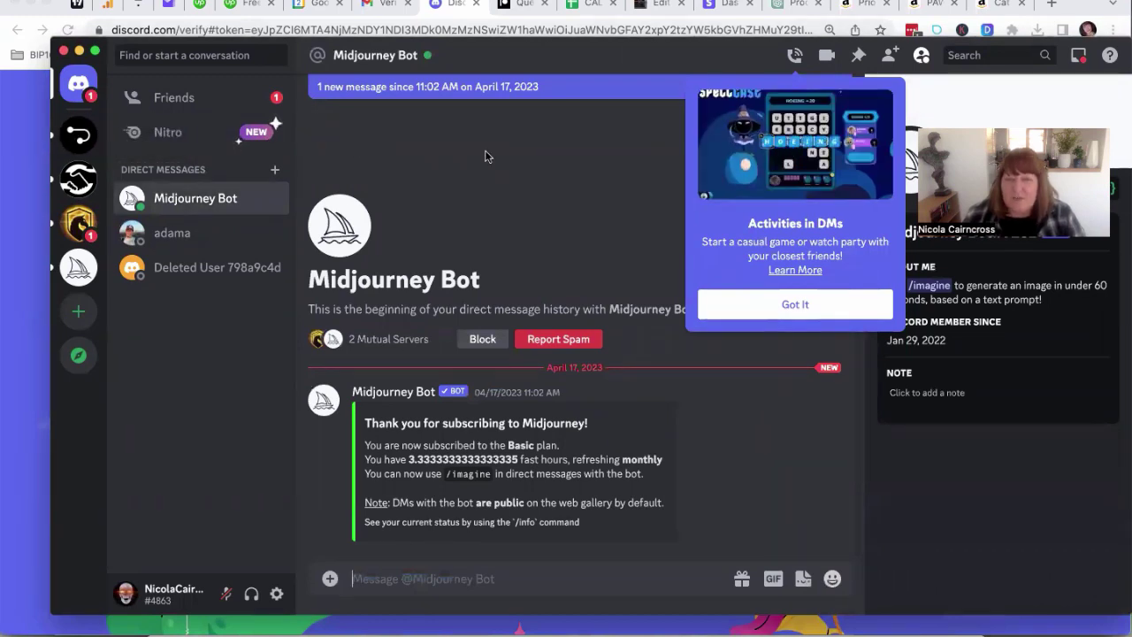
left_click(758, 306)
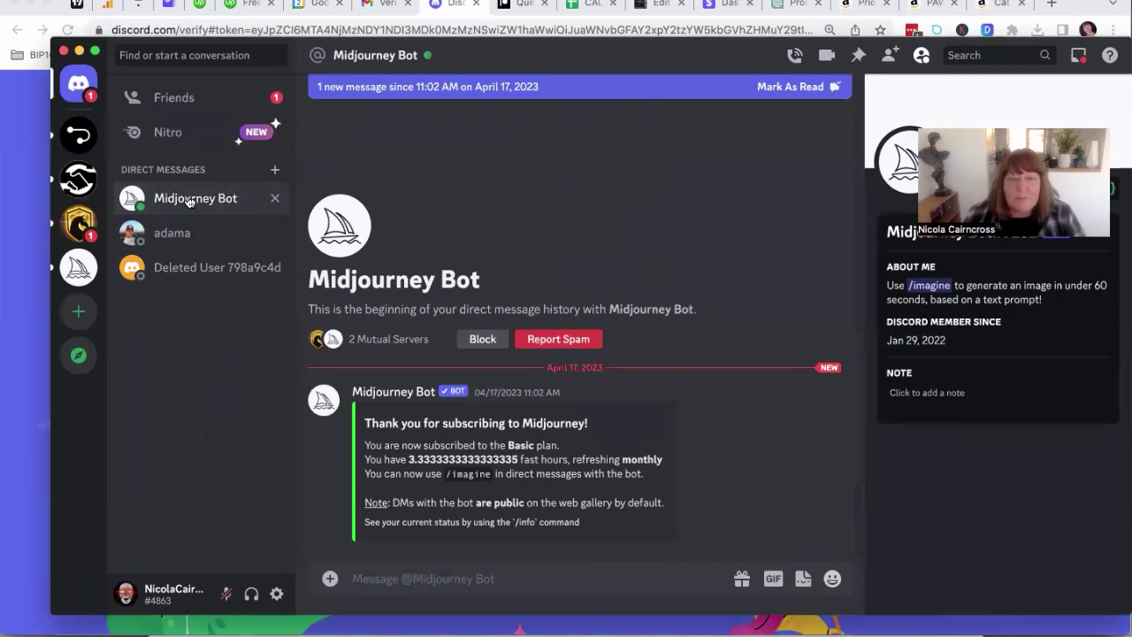
left_click(275, 199)
left_click(78, 266)
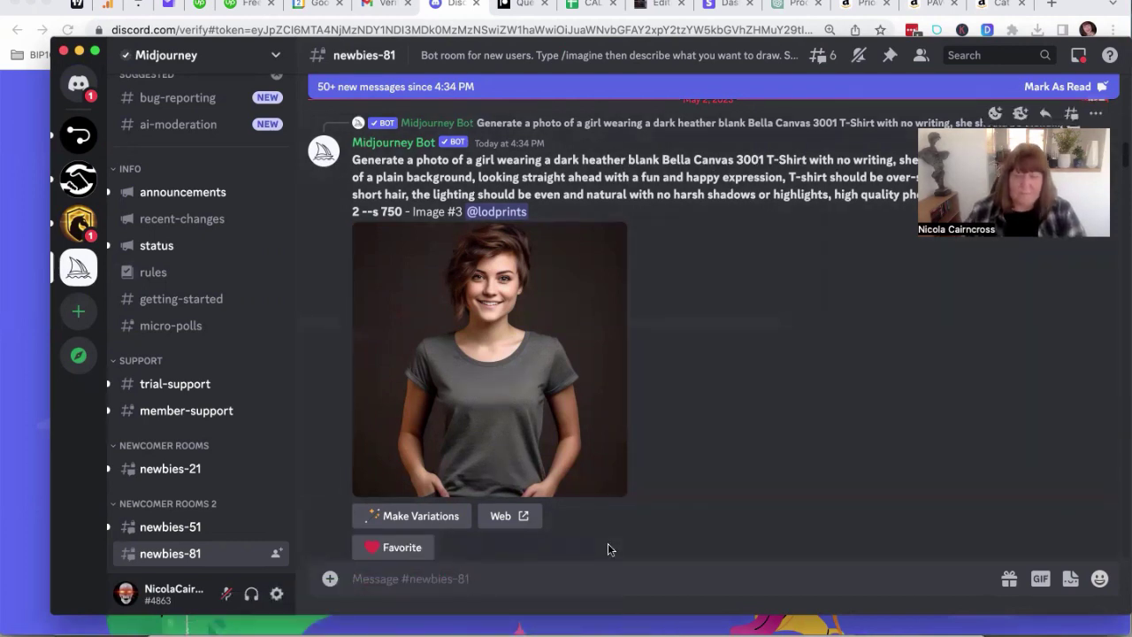
Send an /imagine prompt for a photo-realistic grey & white tabby climbing the frame in a sunny room, with the Amazon link
type("/im")
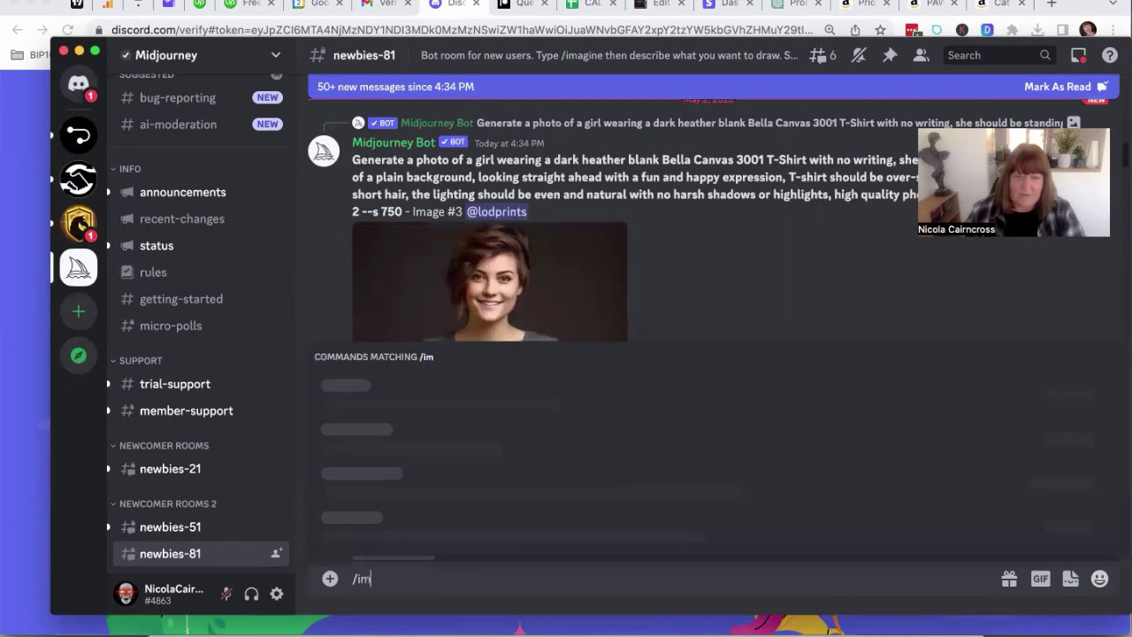
type("agine")
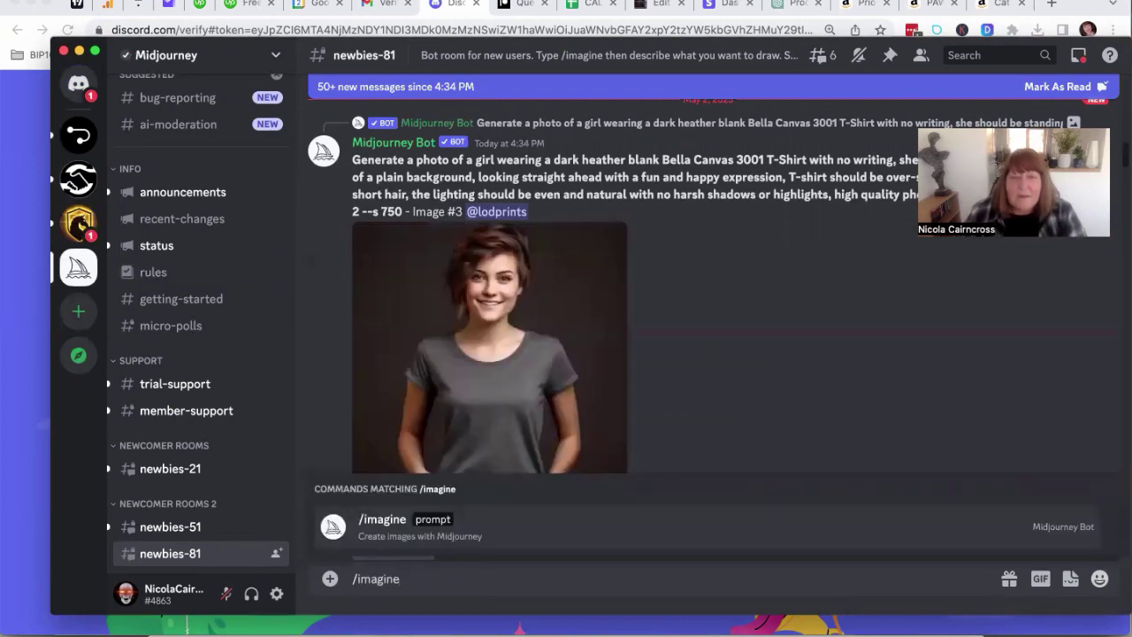
key("Tab")
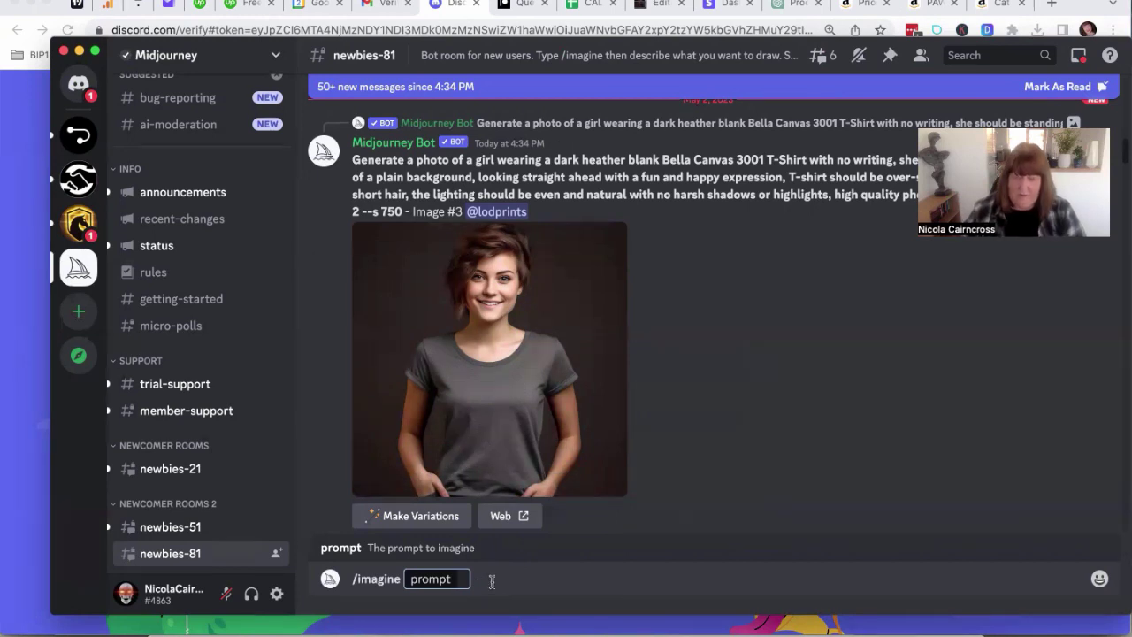
type("Create a photo")
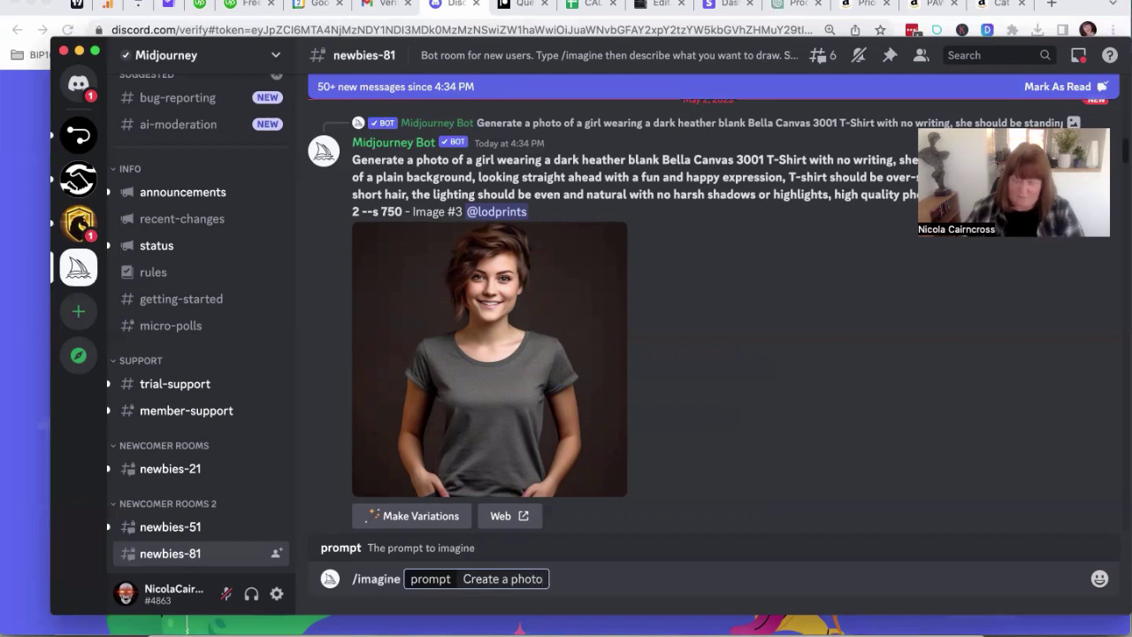
type("-realistic picture of a grey & white tabby cat b")
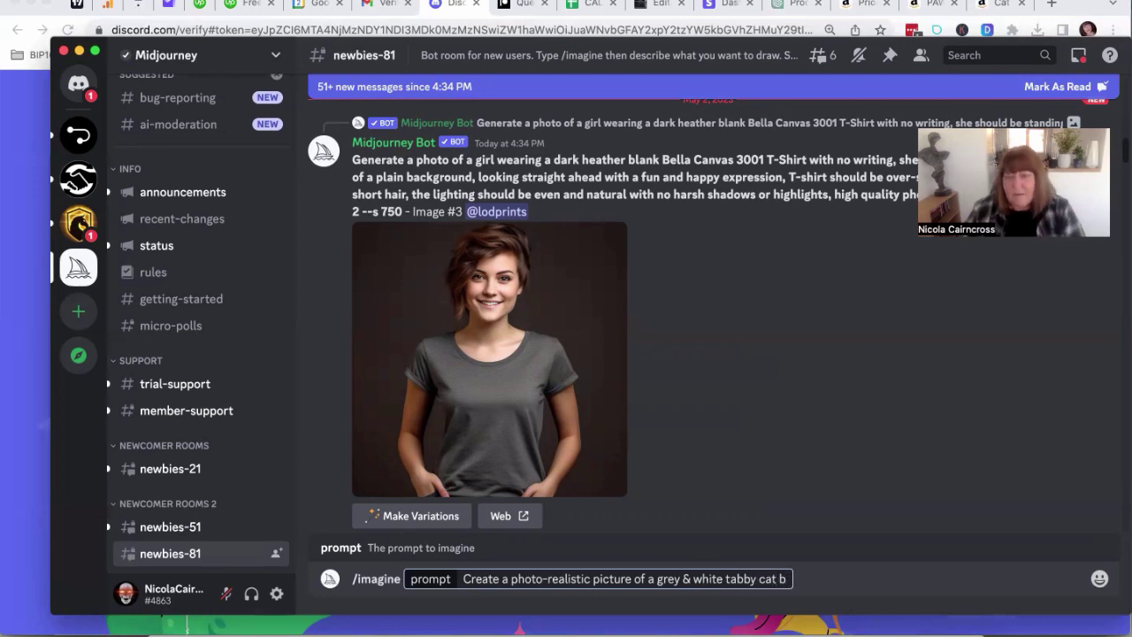
key("BackSpace")
type("climbing on ")
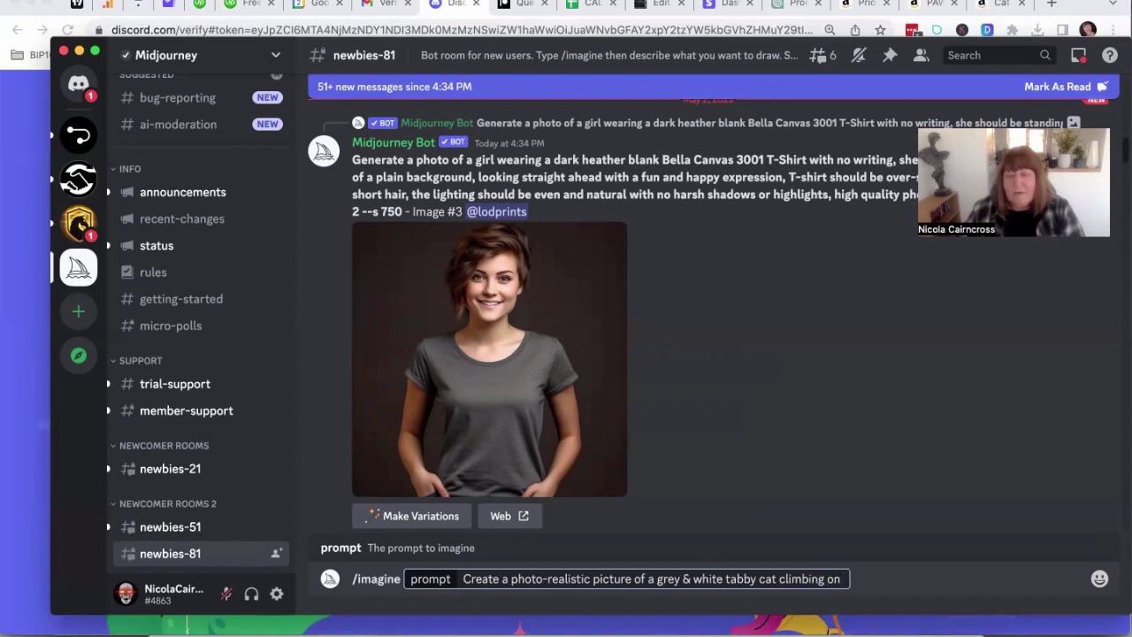
type("this ")
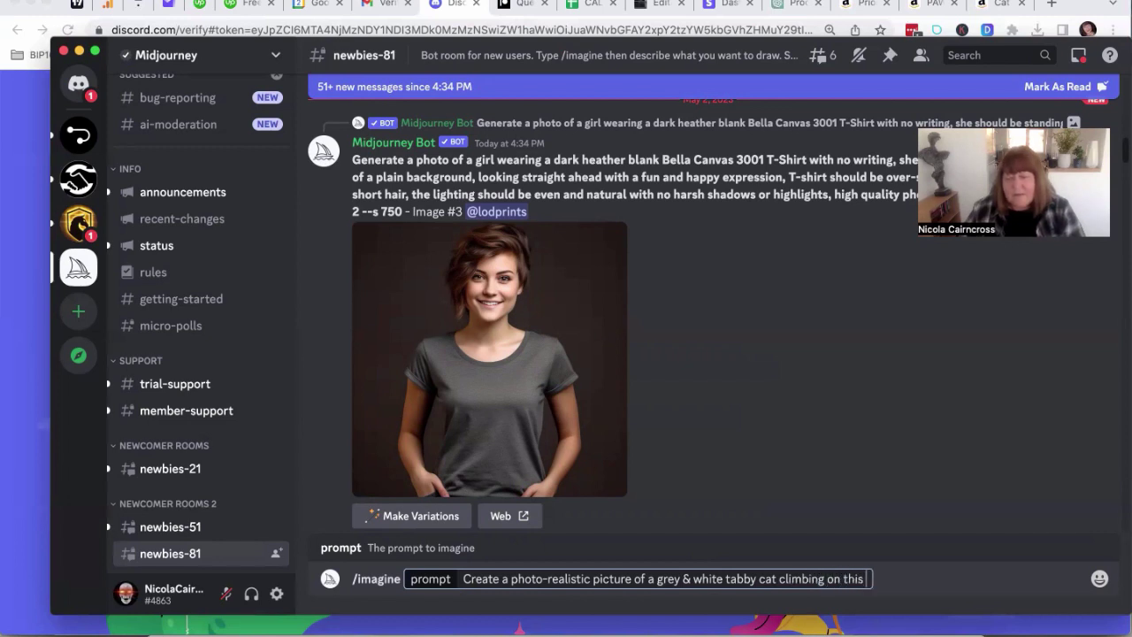
type("cat climb")
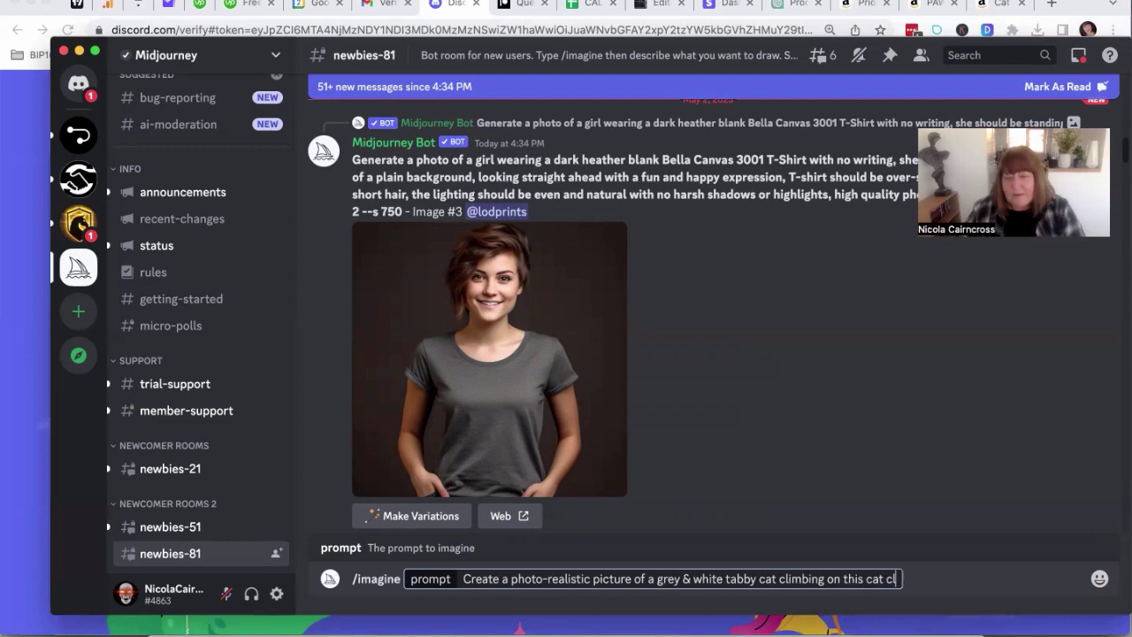
type("ing frame ")
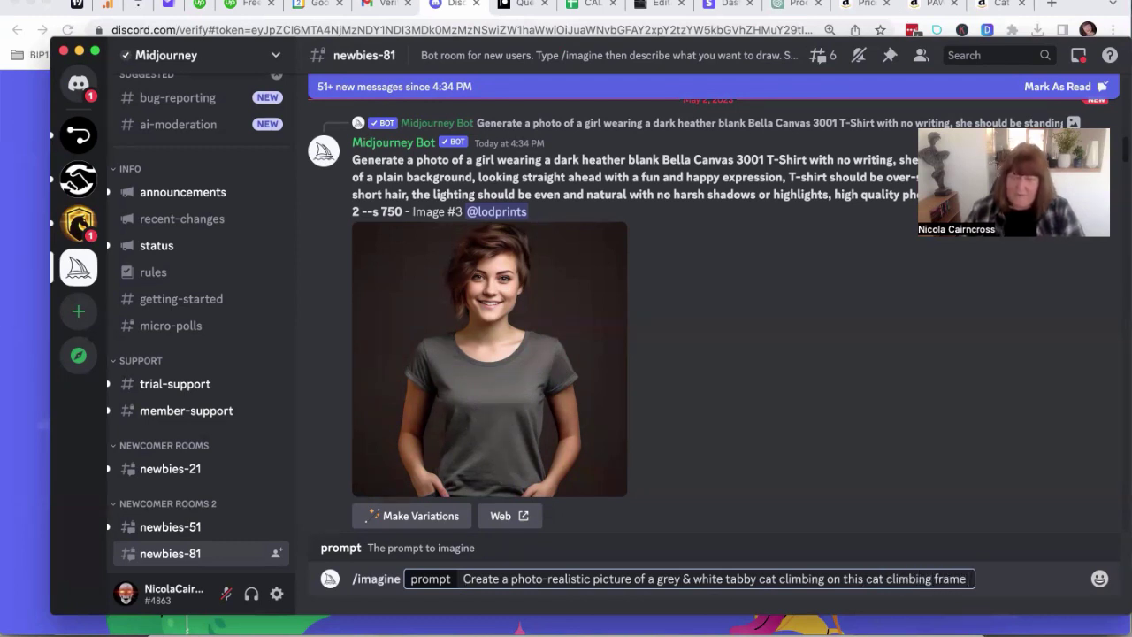
type("in a sunny room")
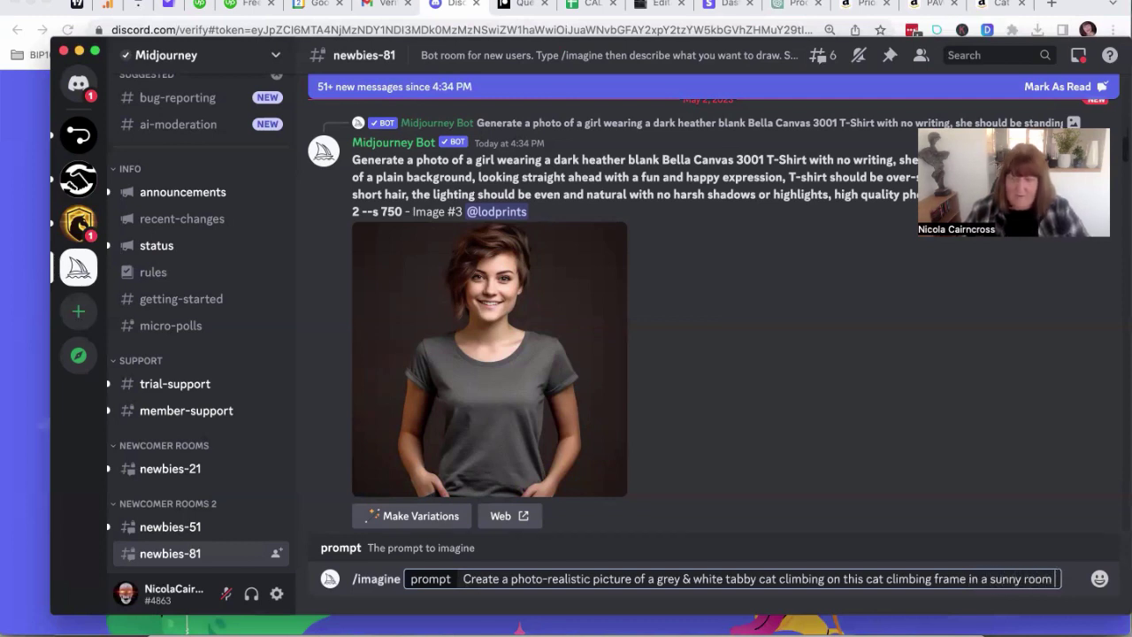
key("super+v")
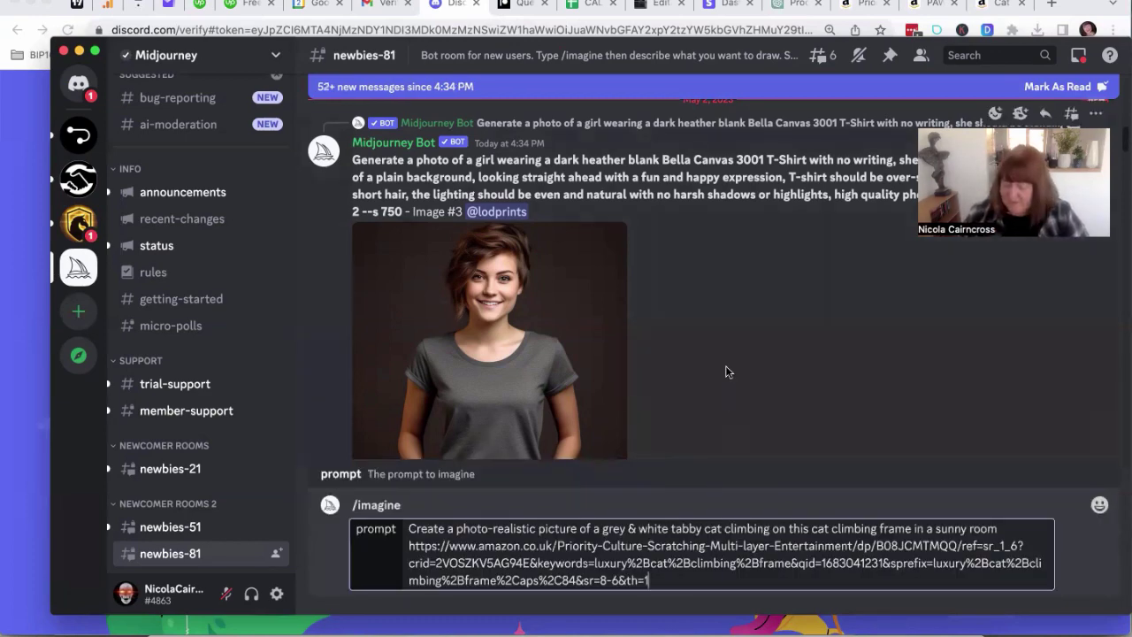
key("Return")
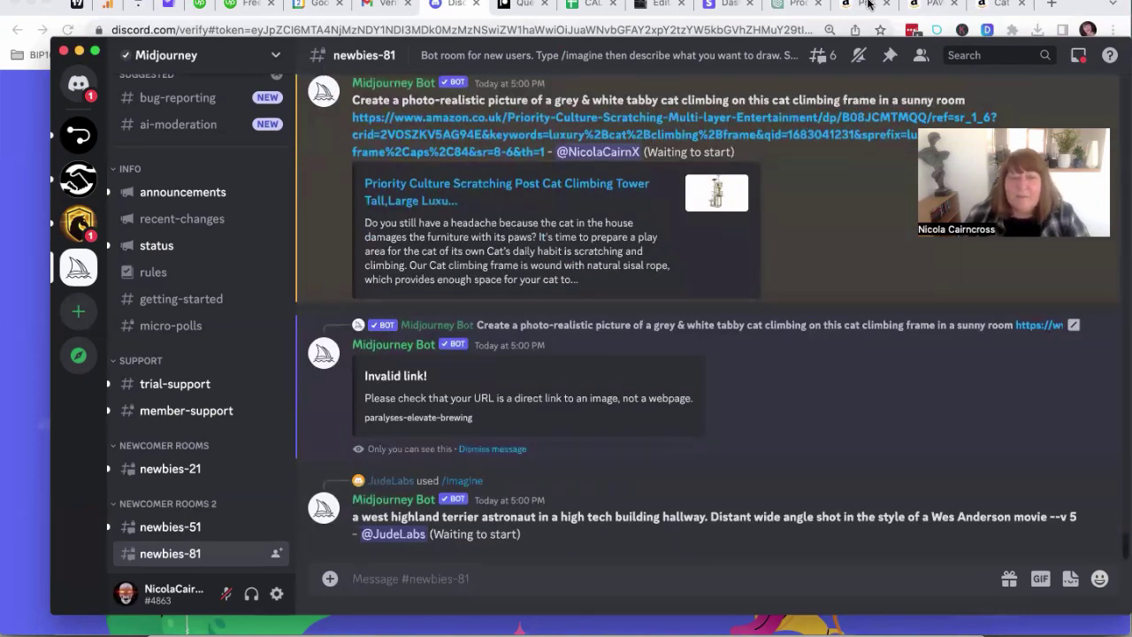
Copy the image address of the Priority Culture cat tower's enlarged main product photo
left_click(868, 5)
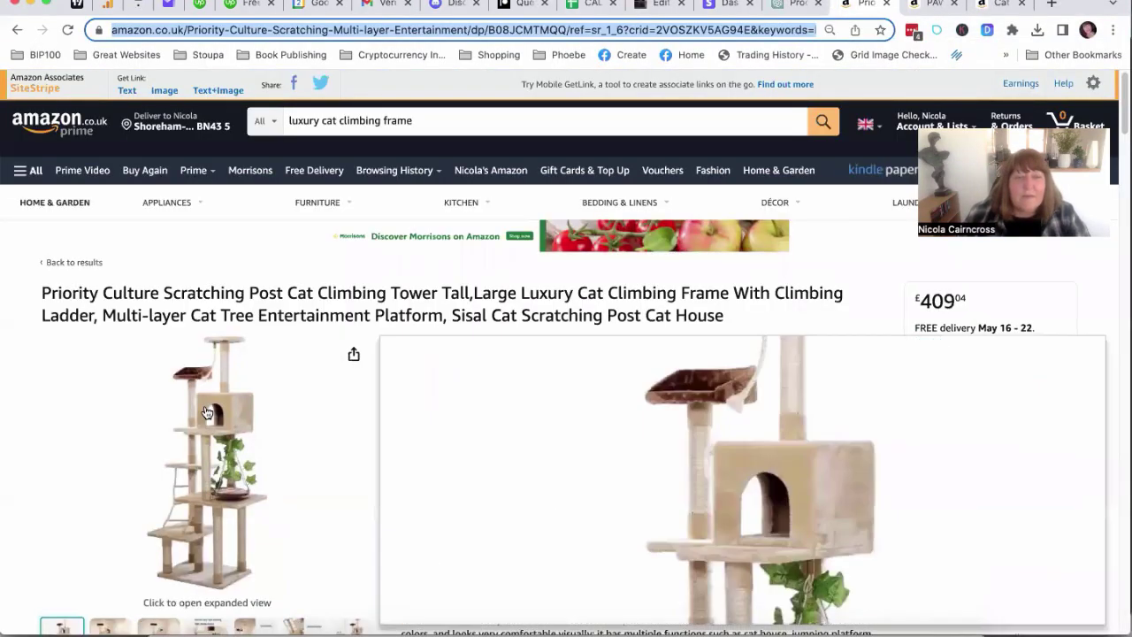
left_click(206, 409)
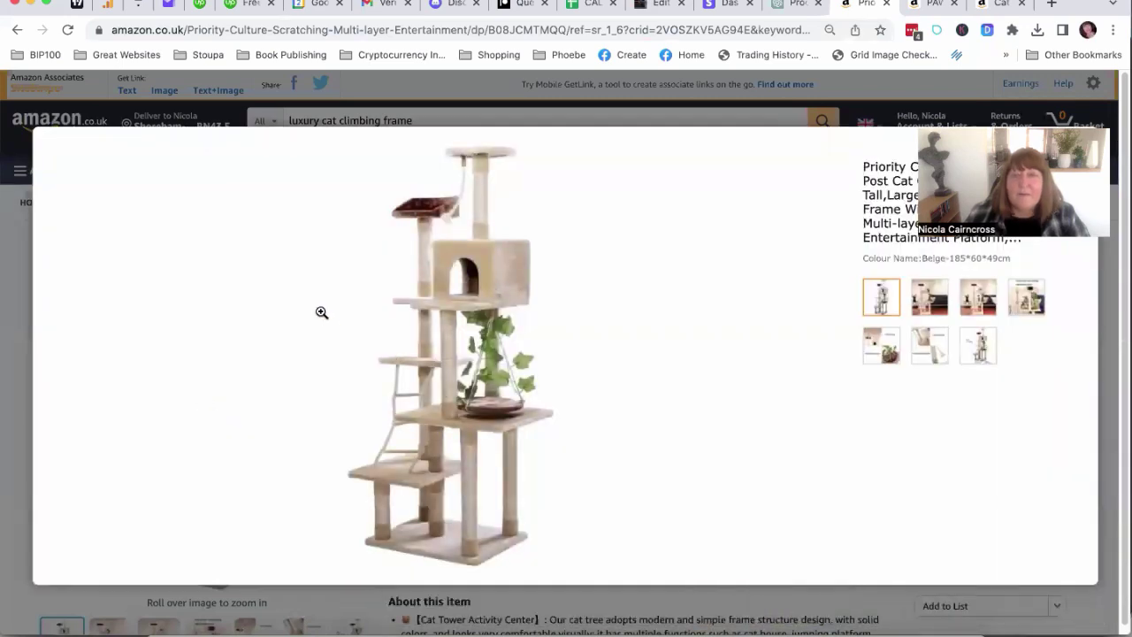
right_click(471, 353)
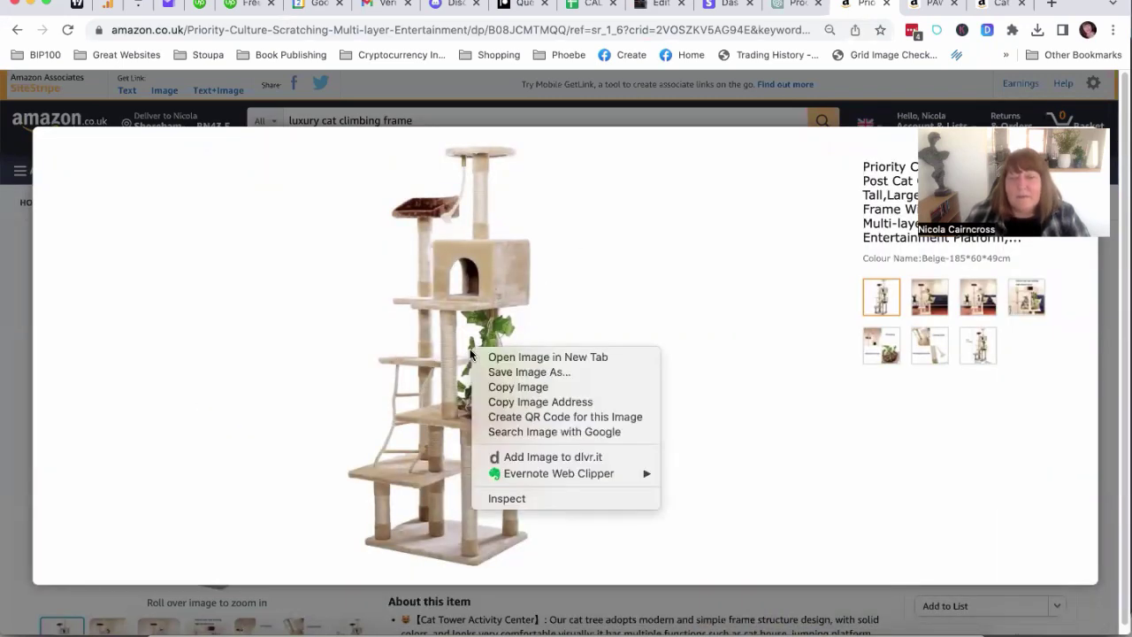
left_click(504, 403)
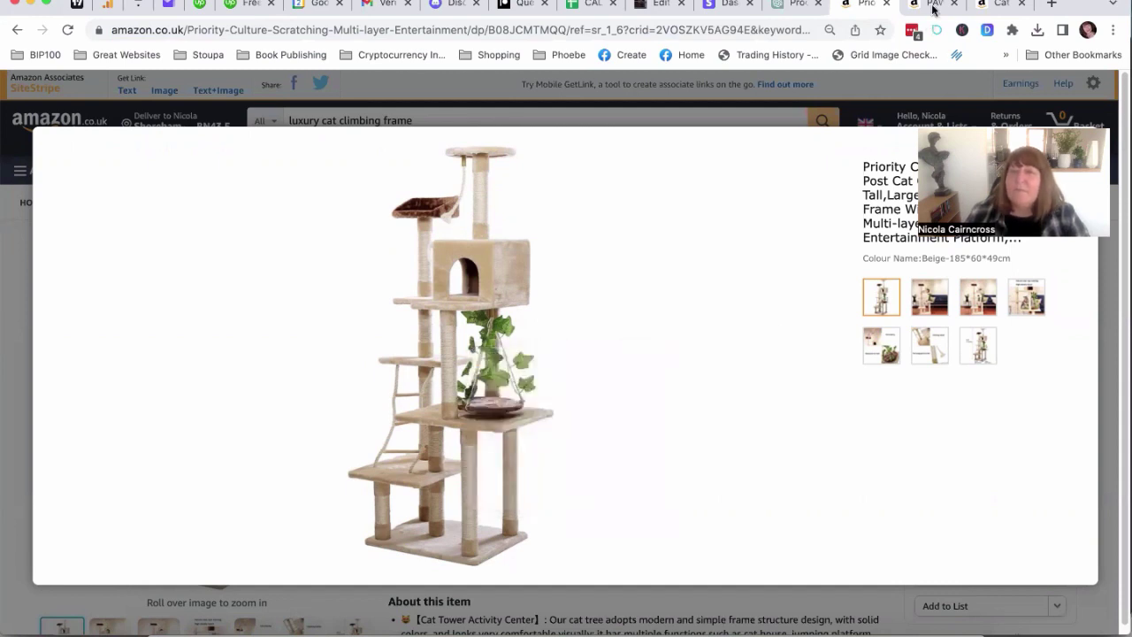
Resubmit the prompt with the frame's image address, then upscale U1 of the four-cat grid
left_click(843, 608)
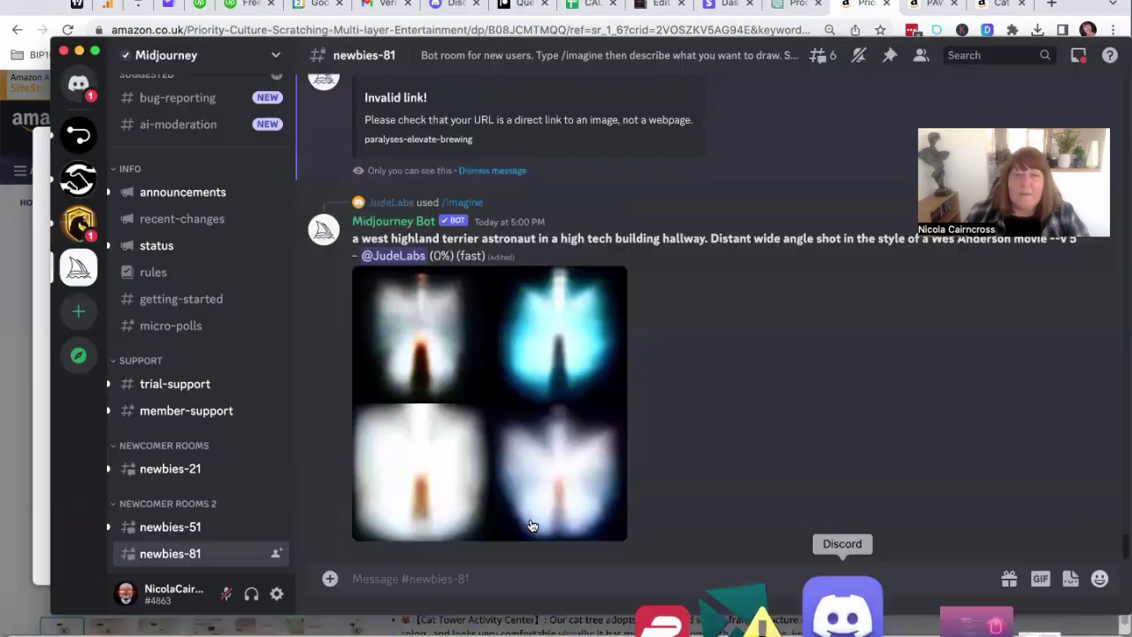
type("https://m.media-amazon.com/images/I/51XEUwHbt+L._AC_SL1024_.jpg")
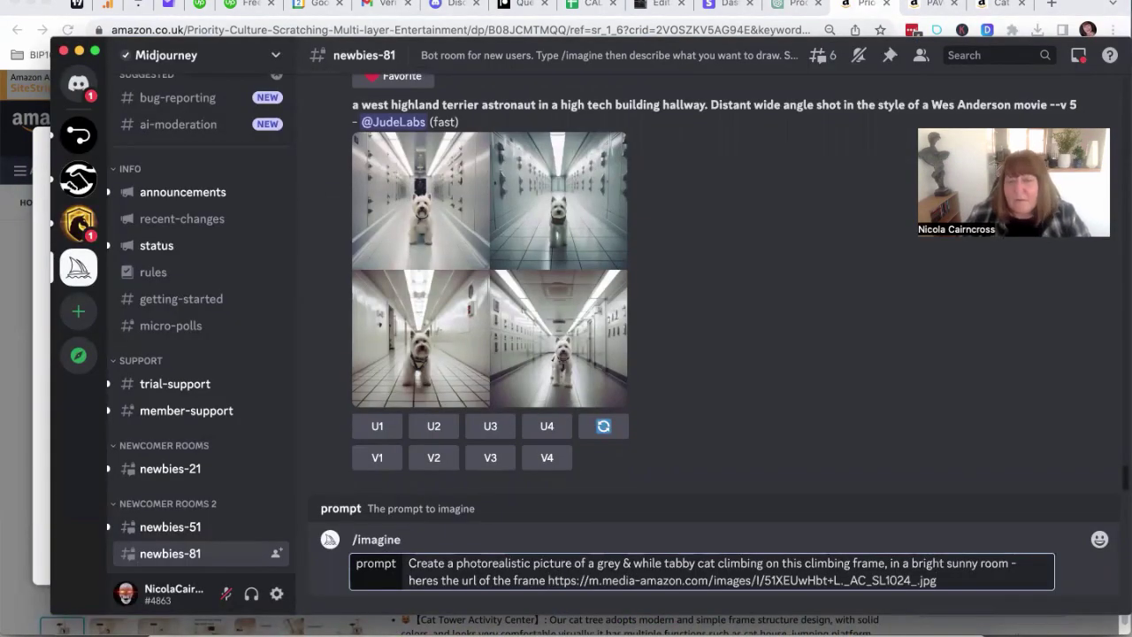
key("Return")
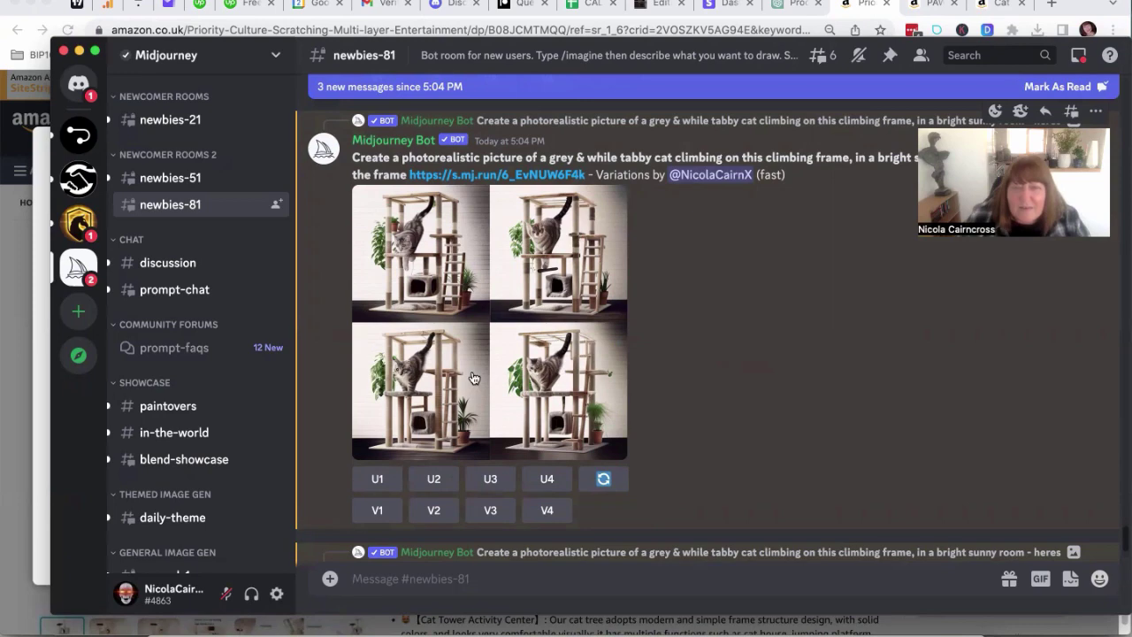
left_click(375, 481)
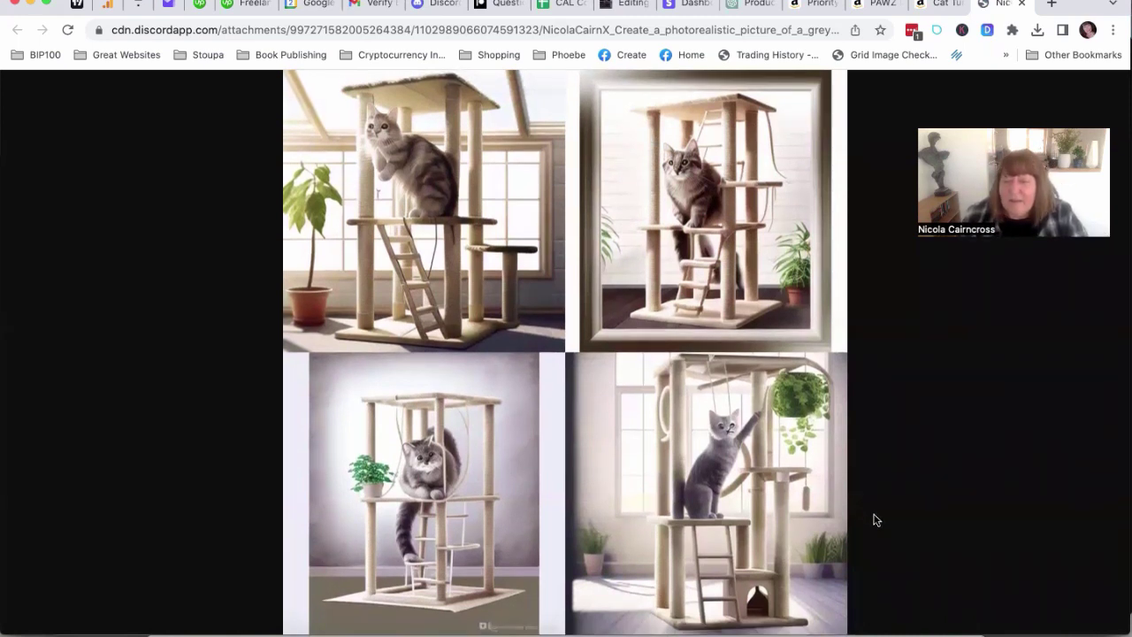
Bring the Discord window forward over the enlarged four-cat grid
scroll(875, 520, "up", 1)
scroll(876, 520, "down", 1)
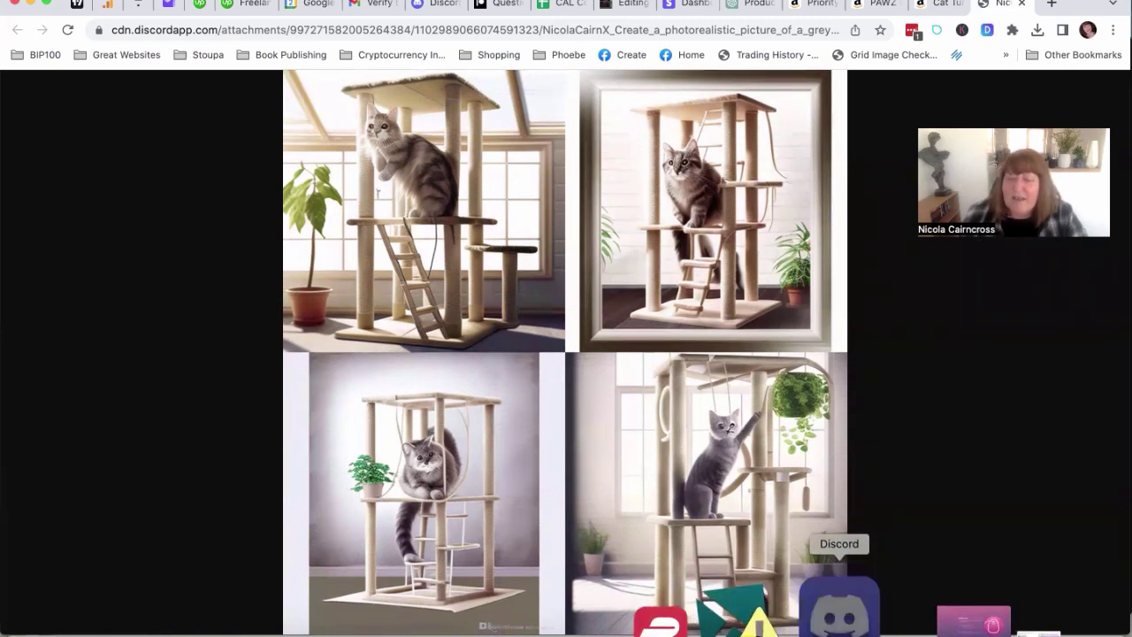
left_click(840, 606)
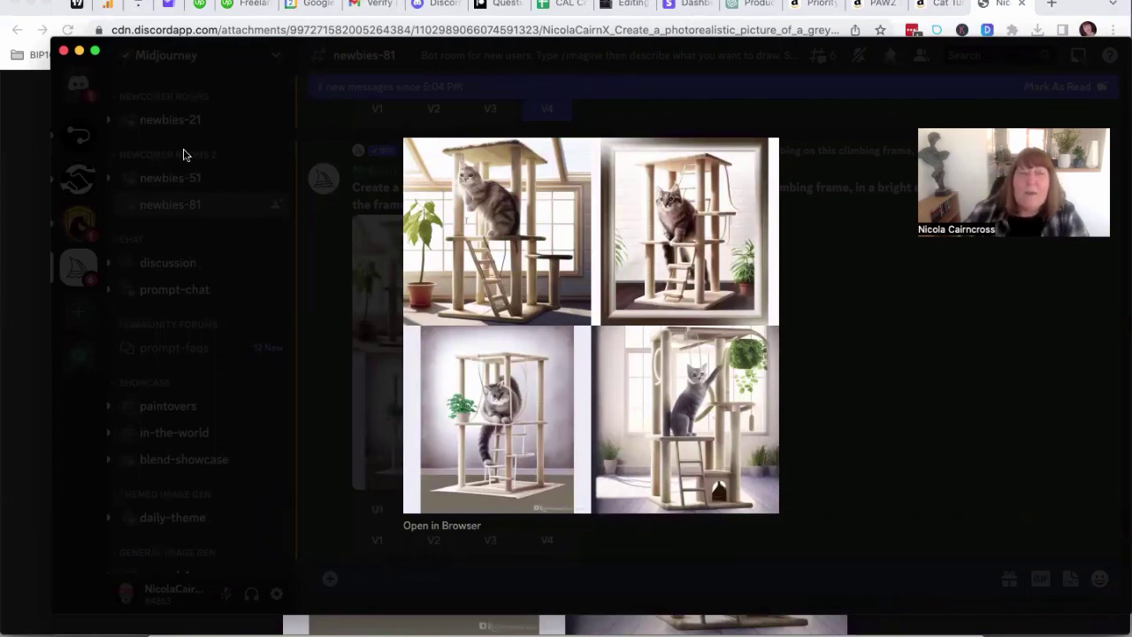
Move Discord out of the way so Chrome shows the full-size four-cat grid
key("super+Tab")
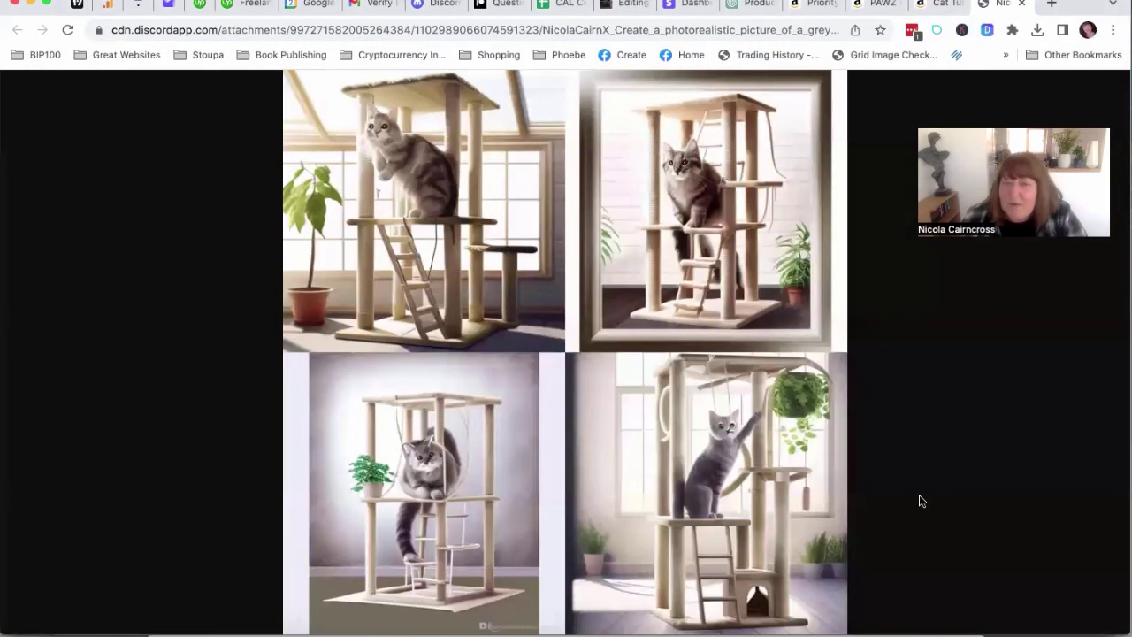